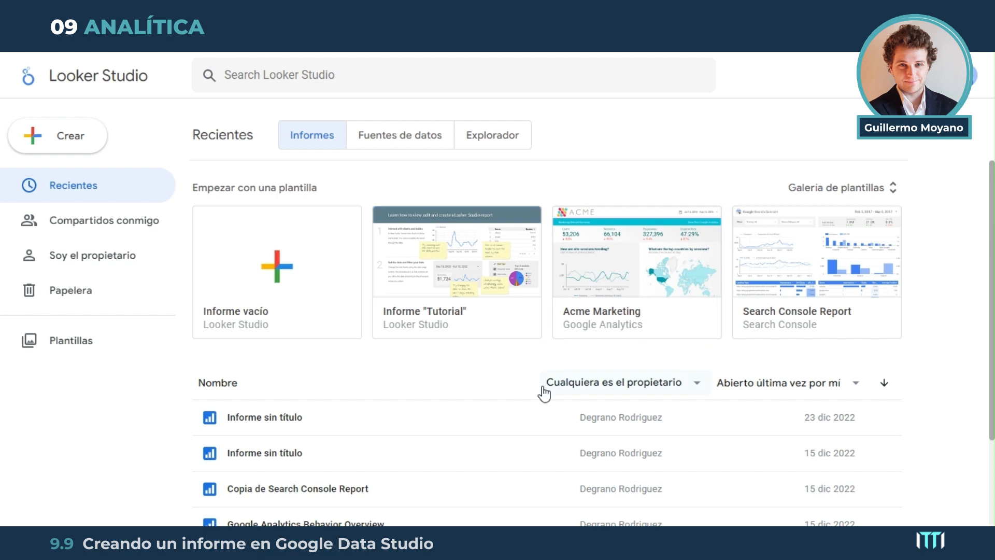
Start a new Google Sheets data source using the Unidades vendidas worksheet of the Ordenadores vendidos spreadsheet
{"action": "left_click", "coordinate": [58, 137]}
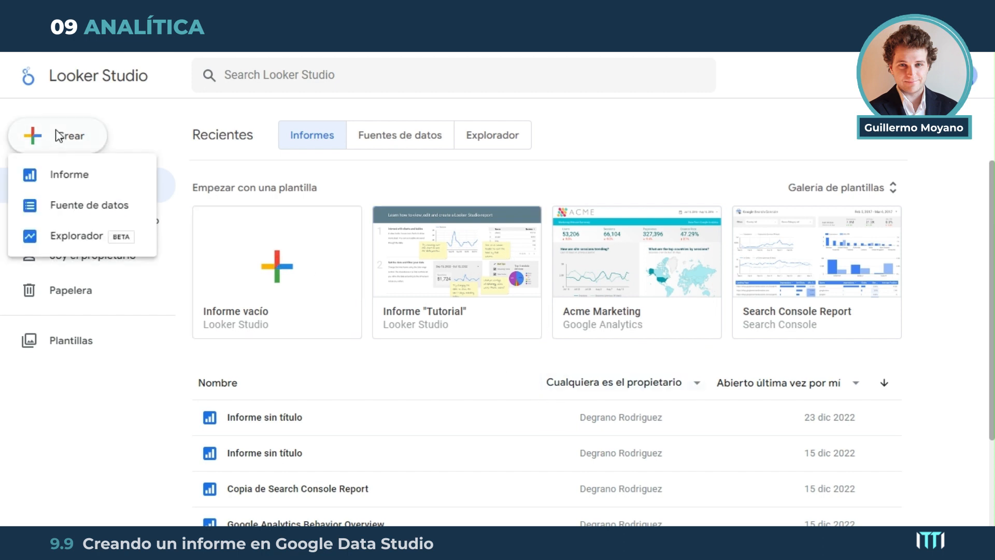
{"action": "left_click", "coordinate": [84, 208]}
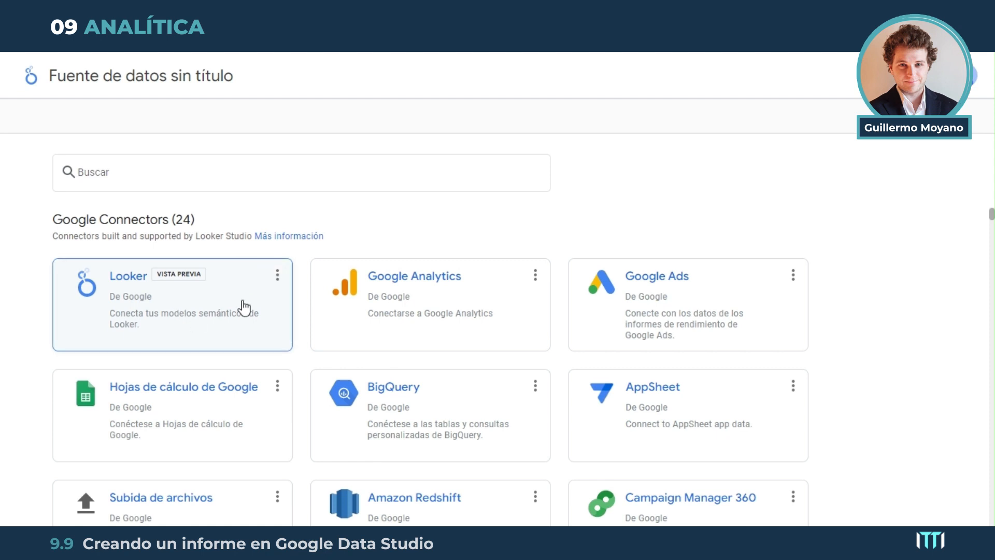
{"action": "left_click", "coordinate": [179, 402]}
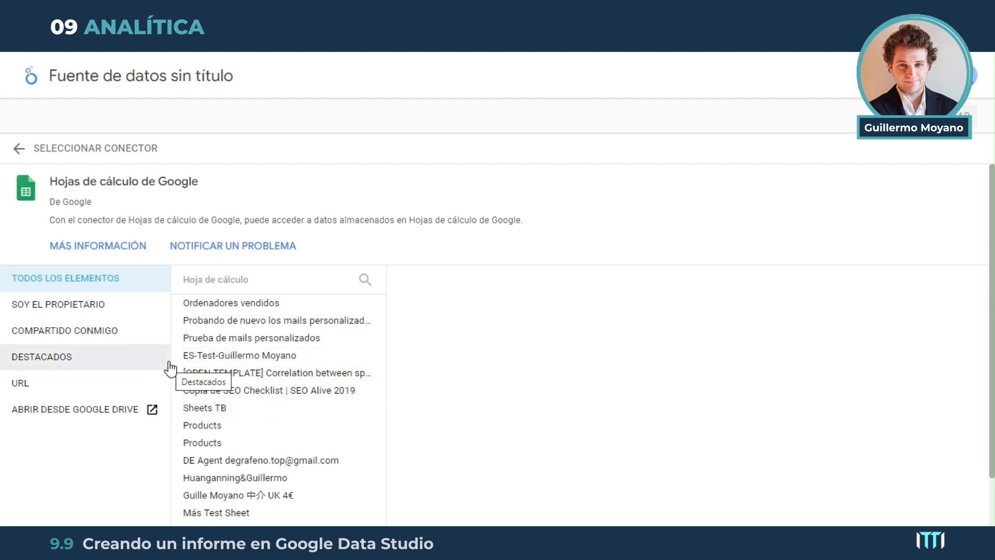
{"action": "left_click", "coordinate": [264, 305]}
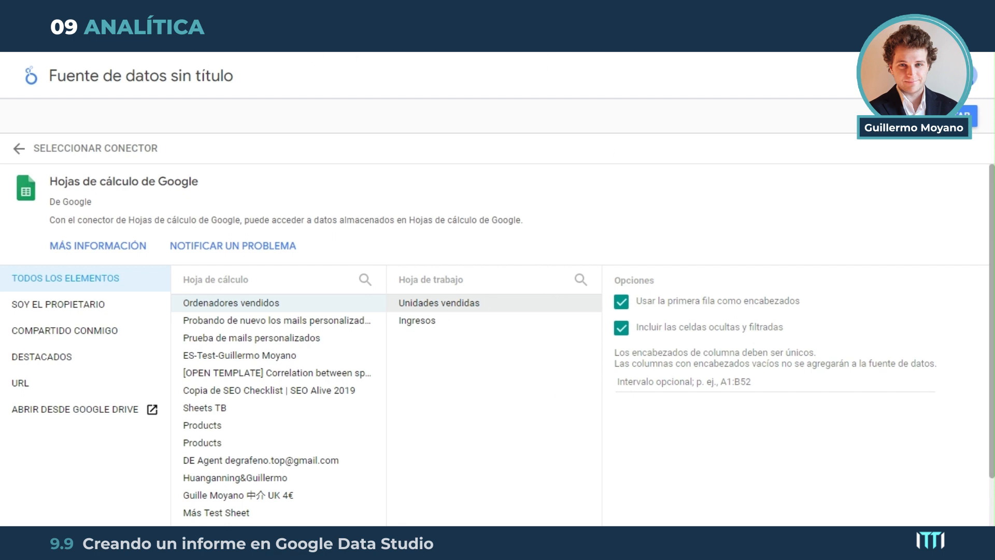
Switch to Google Drive in an incognito browser window and find and open the Ordenadores vendidos spreadsheet
{"action": "key", "text": "ctrl+shift+n"}
{"action": "type", "text": "drive"}
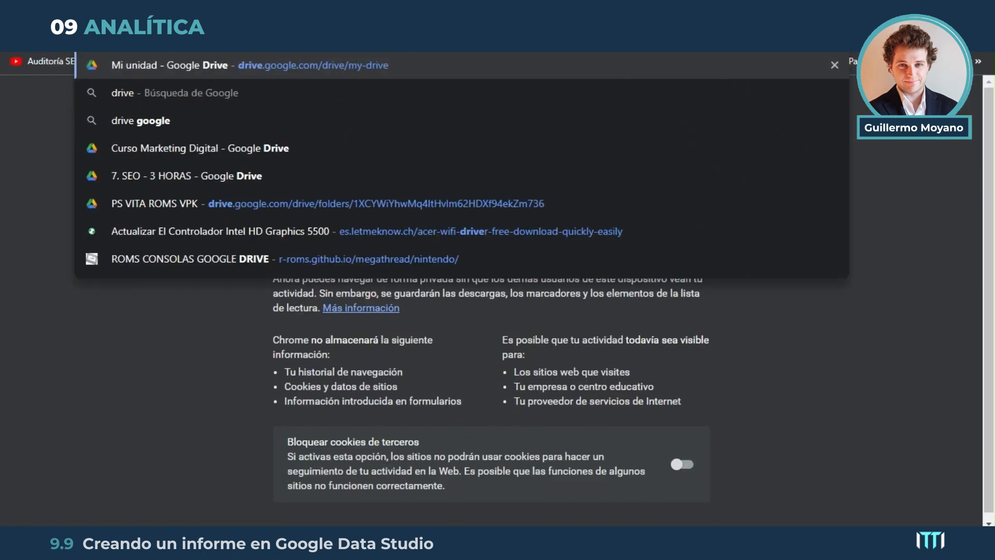
{"action": "key", "text": "Return"}
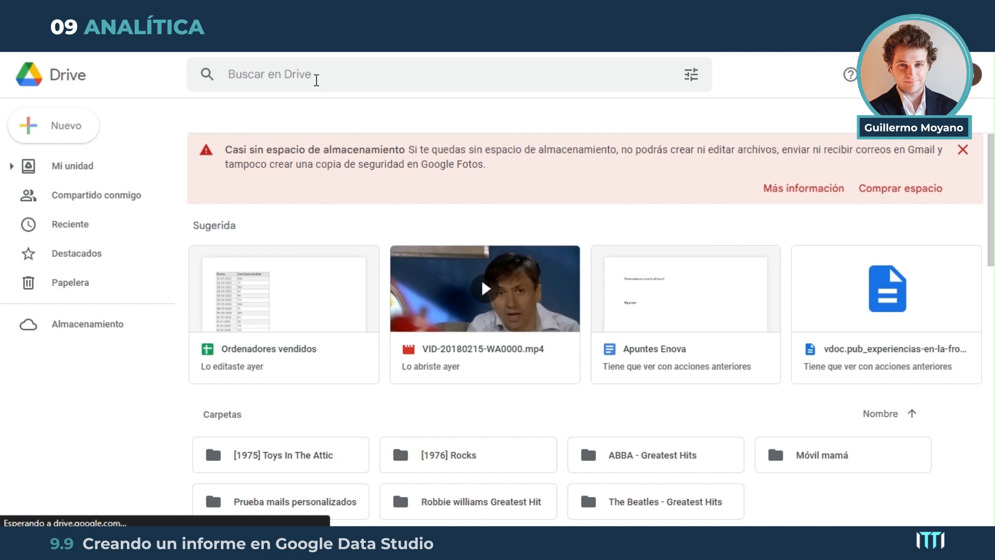
{"action": "type", "text": "ordea"}
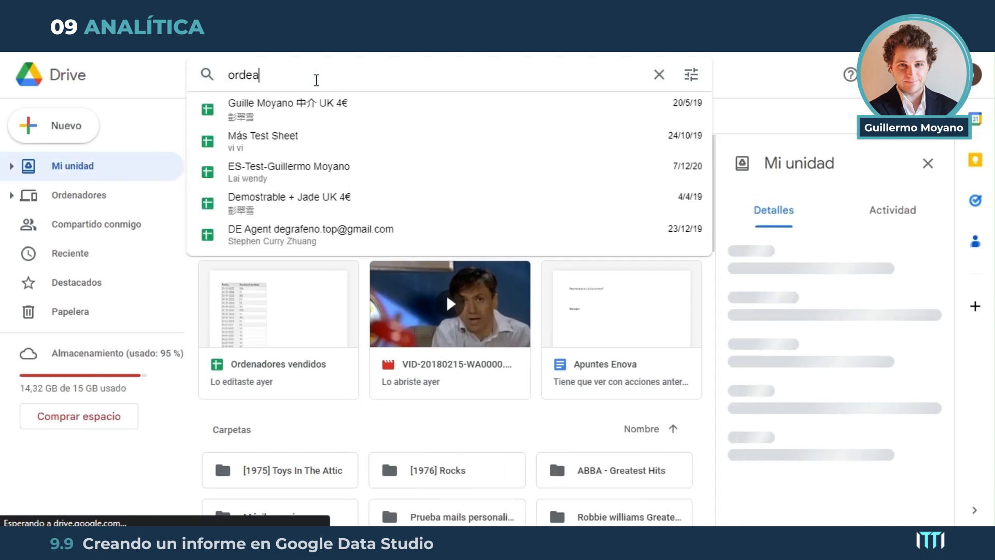
{"action": "type", "text": "dores"}
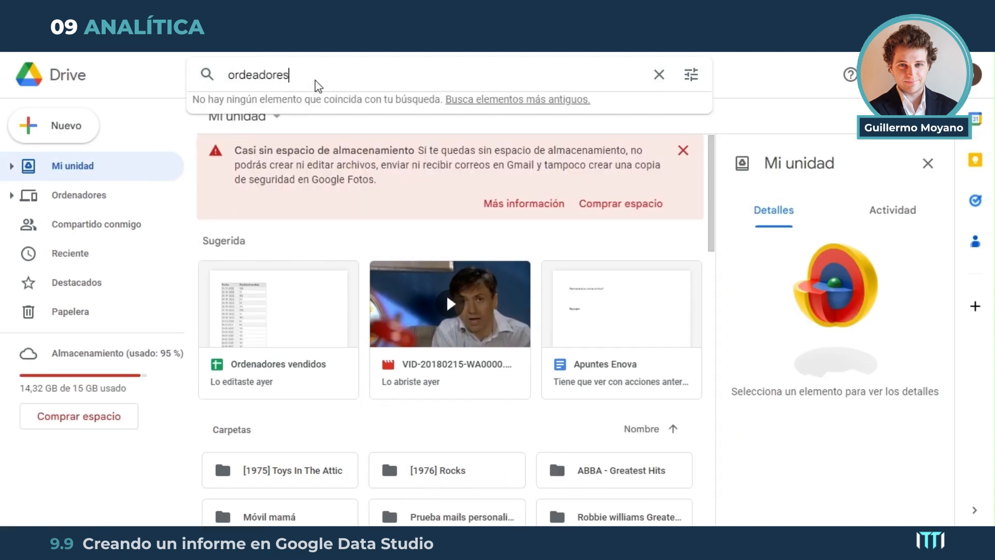
{"action": "left_click", "coordinate": [280, 106]}
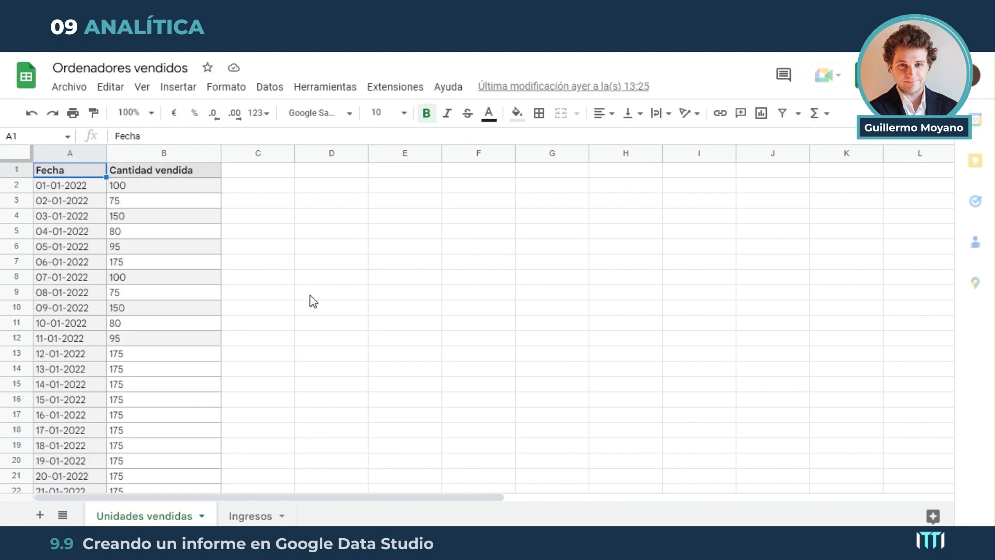
Examine the Fecha and Cantidad vendida columns in the Unidades vendidas sheet
{"action": "left_click_drag", "start_coordinate": [83, 173], "coordinate": [192, 446]}
{"action": "left_click", "coordinate": [92, 228]}
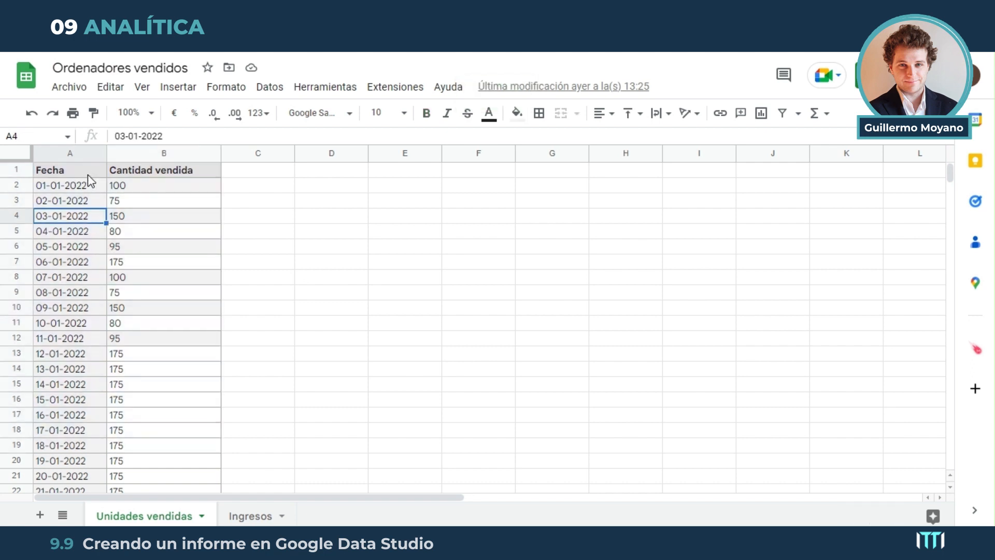
{"action": "left_click_drag", "start_coordinate": [88, 174], "coordinate": [96, 248]}
{"action": "left_click", "coordinate": [88, 216]}
{"action": "scroll", "coordinate": [78, 207], "scroll_direction": "down", "scroll_amount": 4}
{"action": "scroll", "coordinate": [93, 223], "scroll_direction": "up", "scroll_amount": 4}
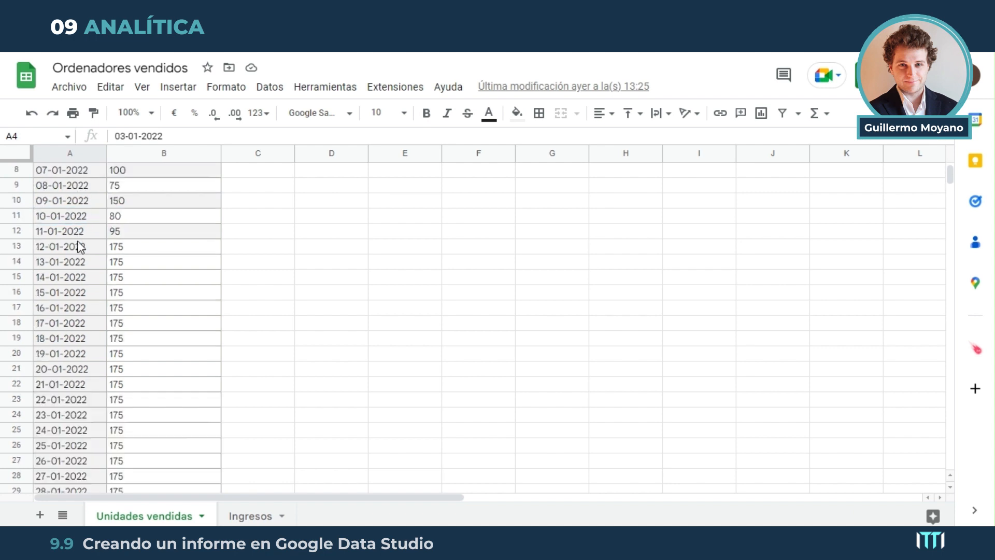
{"action": "left_click_drag", "start_coordinate": [156, 173], "coordinate": [160, 428]}
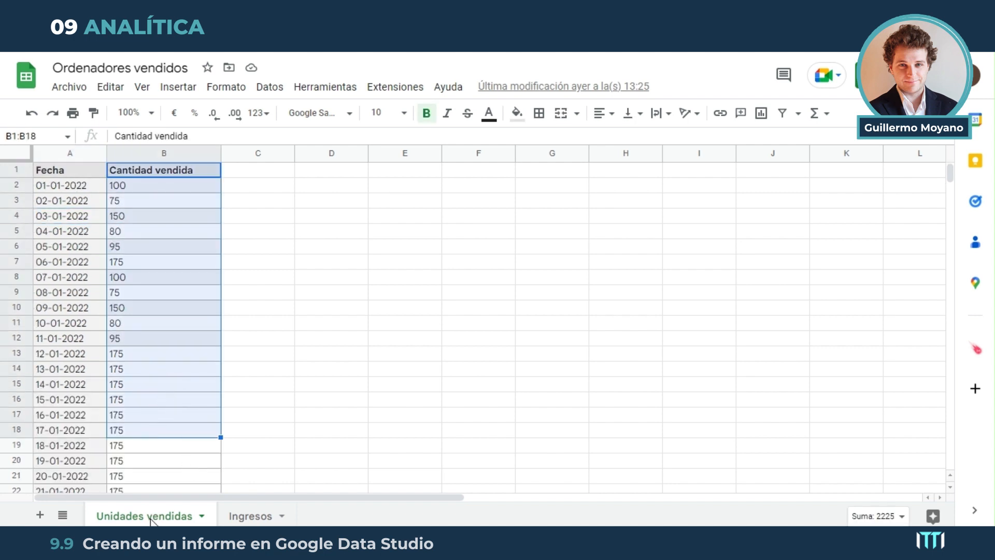
Examine the Fecha and Ingresos columns in the Ingresos sheet
{"action": "left_click", "coordinate": [250, 515]}
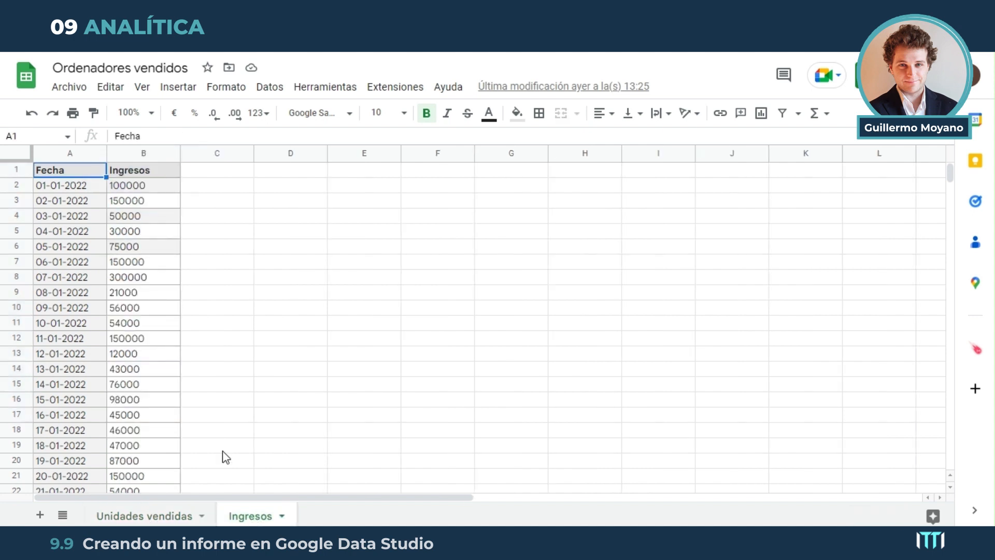
{"action": "left_click_drag", "start_coordinate": [62, 175], "coordinate": [142, 390]}
{"action": "scroll", "coordinate": [142, 391], "scroll_direction": "up", "scroll_amount": 6}
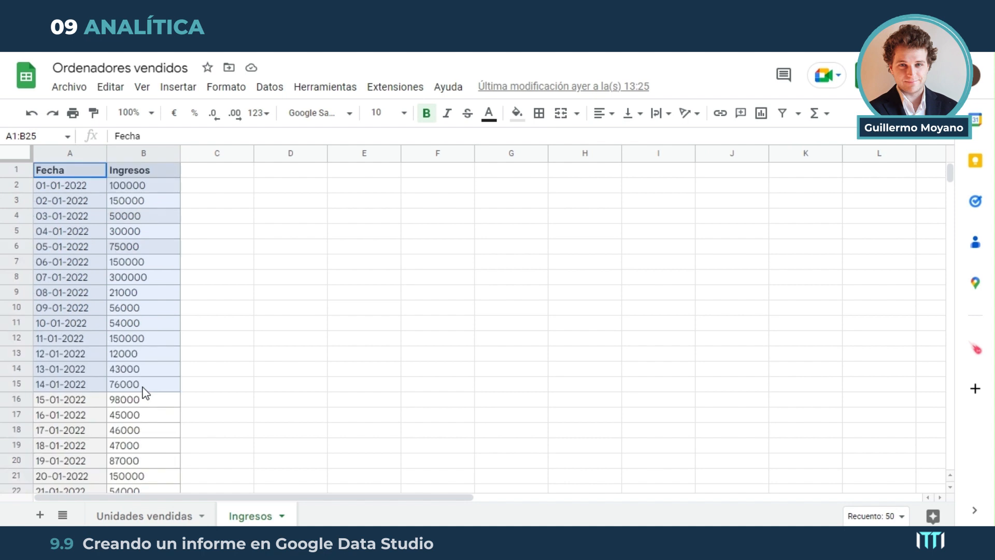
{"action": "left_click", "coordinate": [252, 231]}
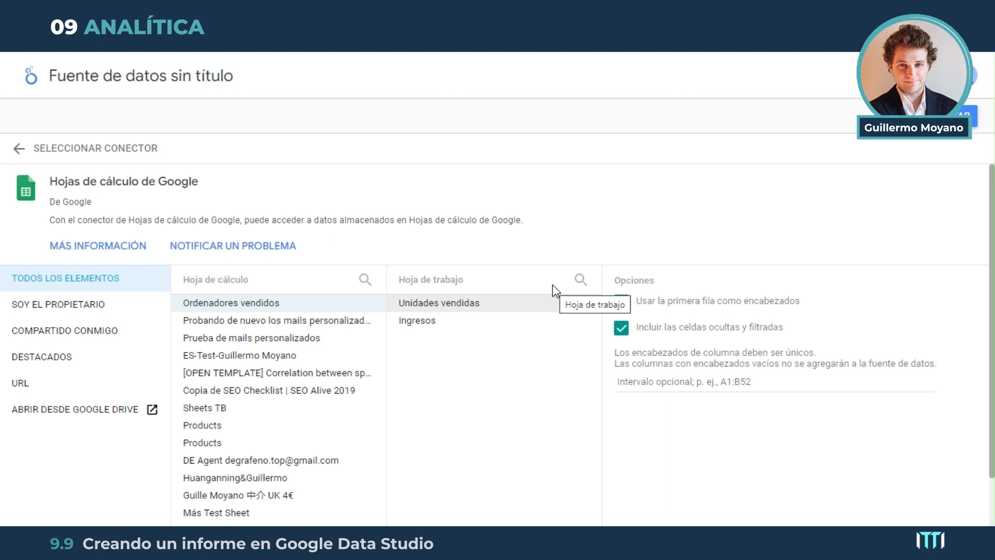
Back in Looker Studio, connect the Unidades vendidas worksheet and create a new report with that data source added
{"action": "left_click", "coordinate": [942, 116]}
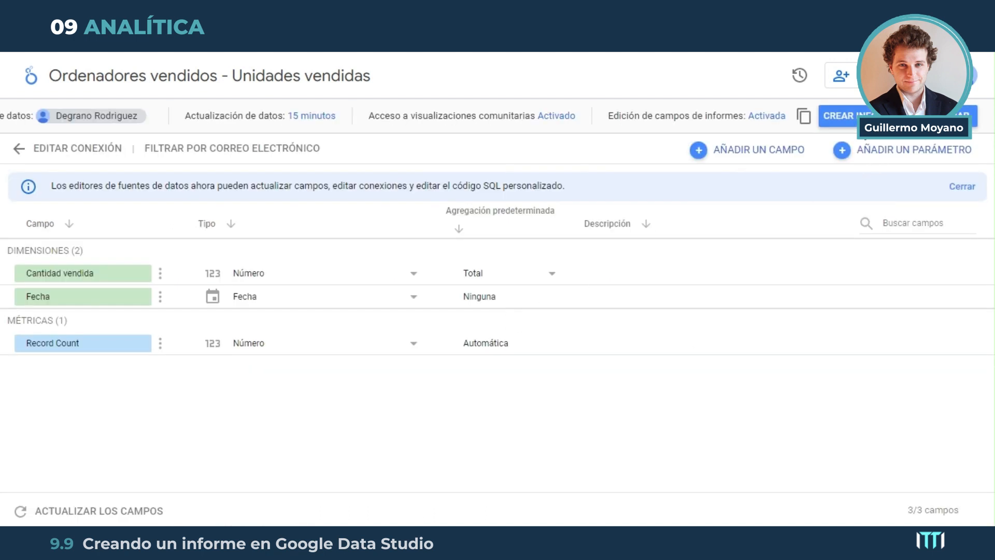
{"action": "left_click", "coordinate": [853, 119]}
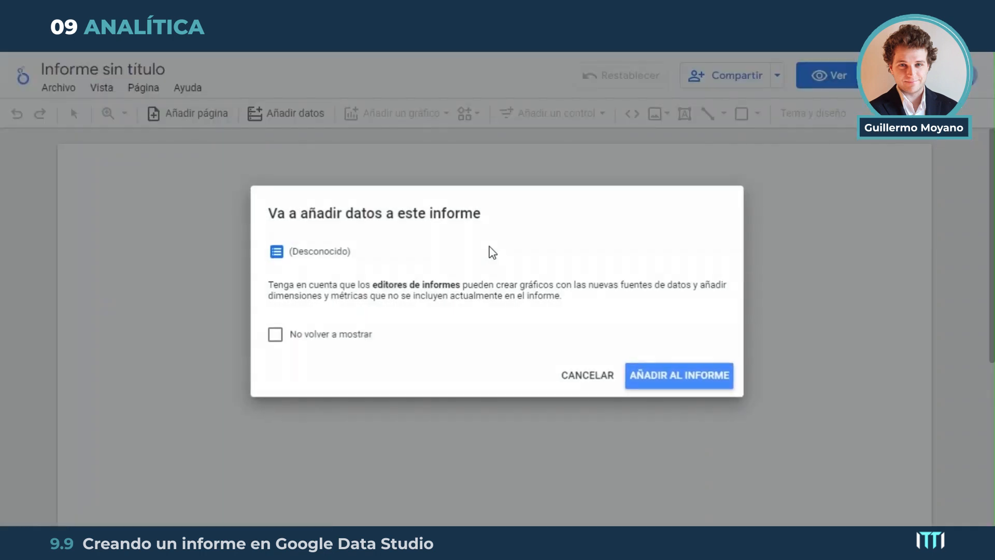
{"action": "left_click", "coordinate": [665, 382]}
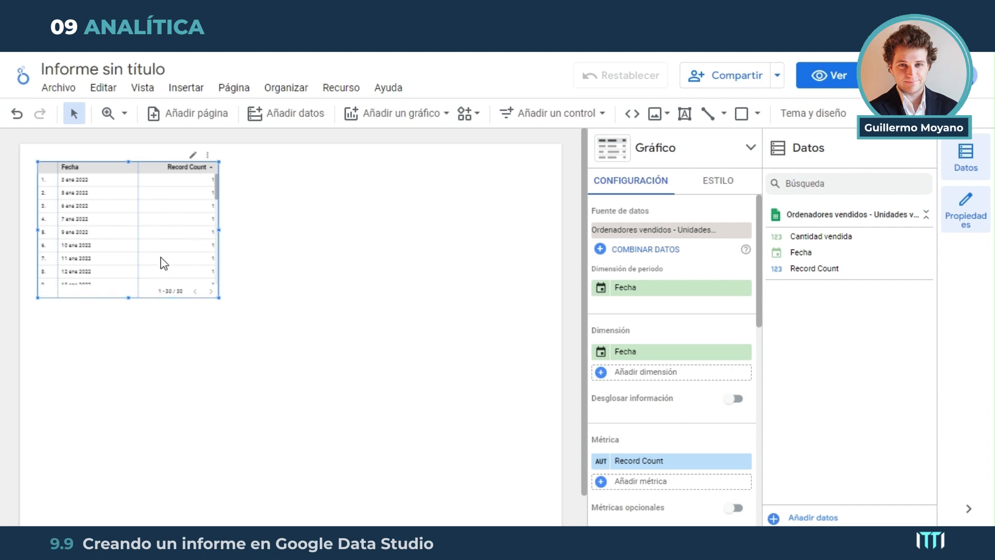
Try moving the default table around the report canvas and delete it
{"action": "left_click_drag", "start_coordinate": [157, 222], "coordinate": [345, 321]}
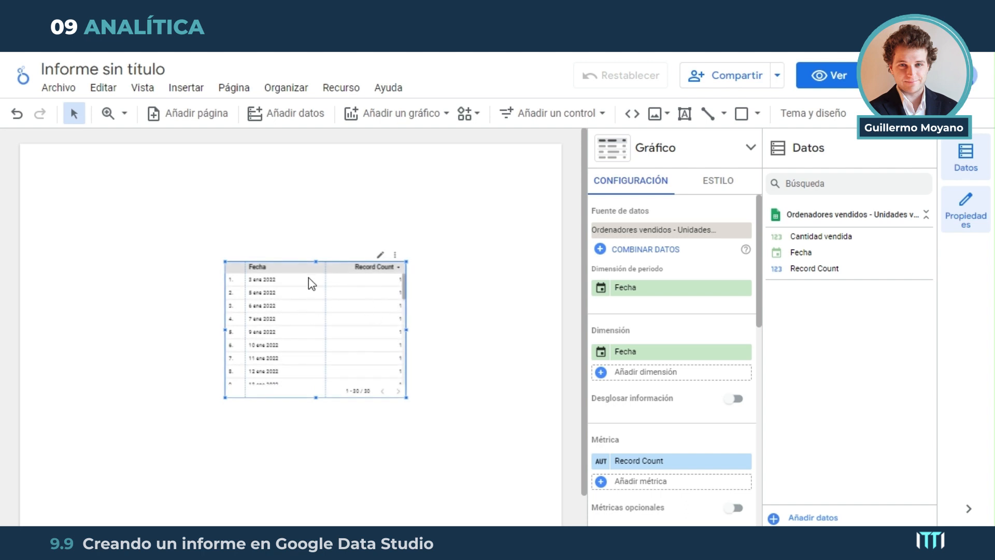
{"action": "left_click_drag", "start_coordinate": [310, 282], "coordinate": [231, 211]}
{"action": "key", "text": "Delete"}
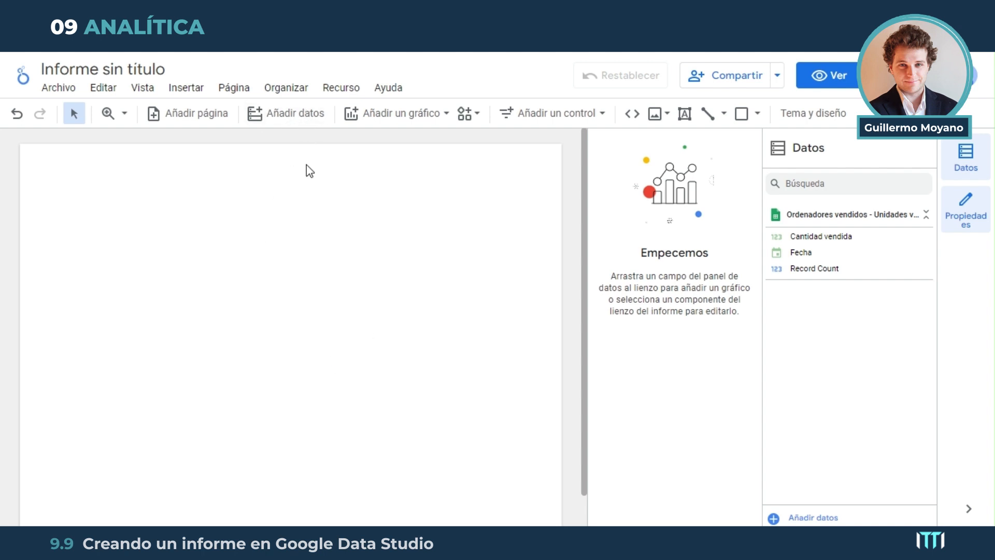
Add the Ingresos worksheet of Ordenadores vendidos to the report through Google Sheets, and delete the table inserted with it
{"action": "left_click", "coordinate": [298, 113]}
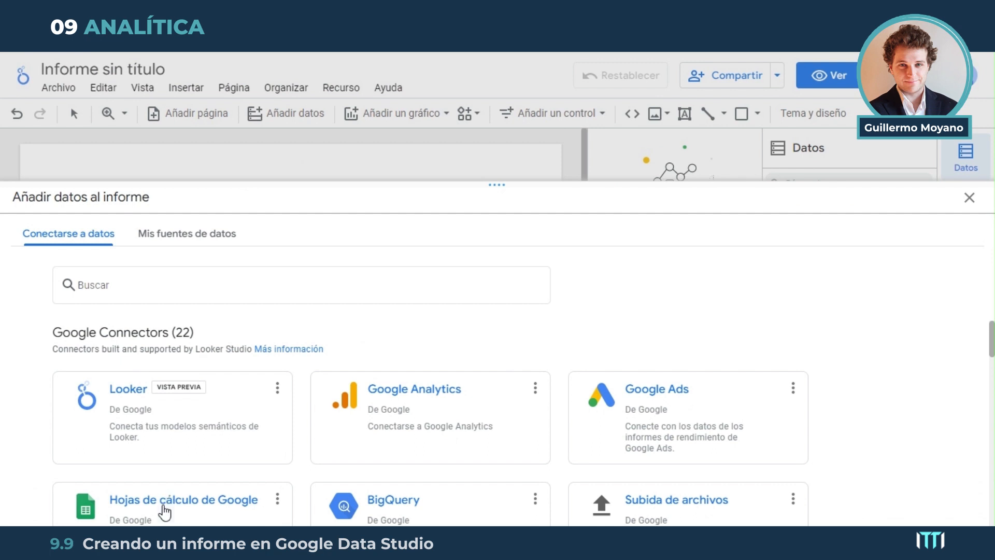
{"action": "scroll", "coordinate": [167, 503], "scroll_direction": "down", "scroll_amount": 3}
{"action": "left_click", "coordinate": [216, 357]}
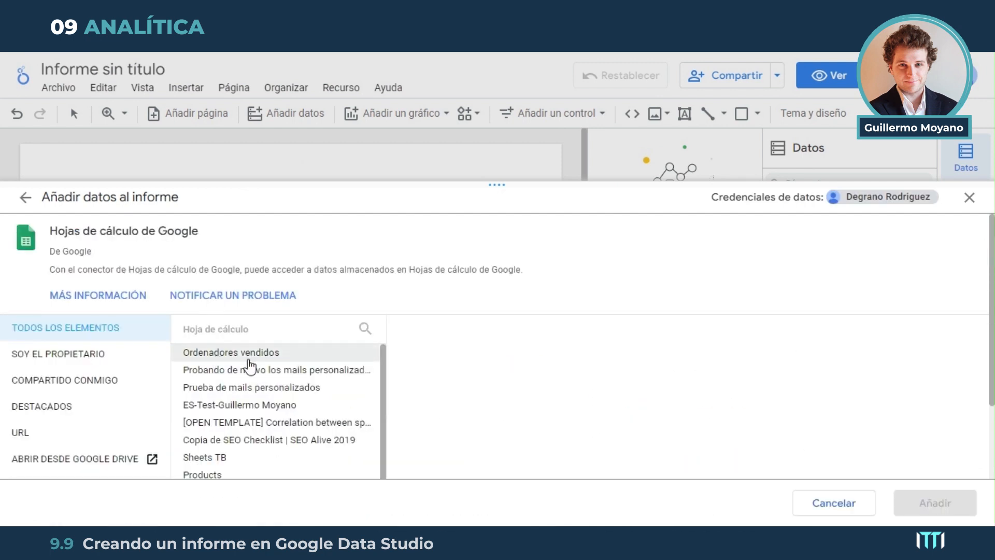
{"action": "left_click", "coordinate": [287, 354]}
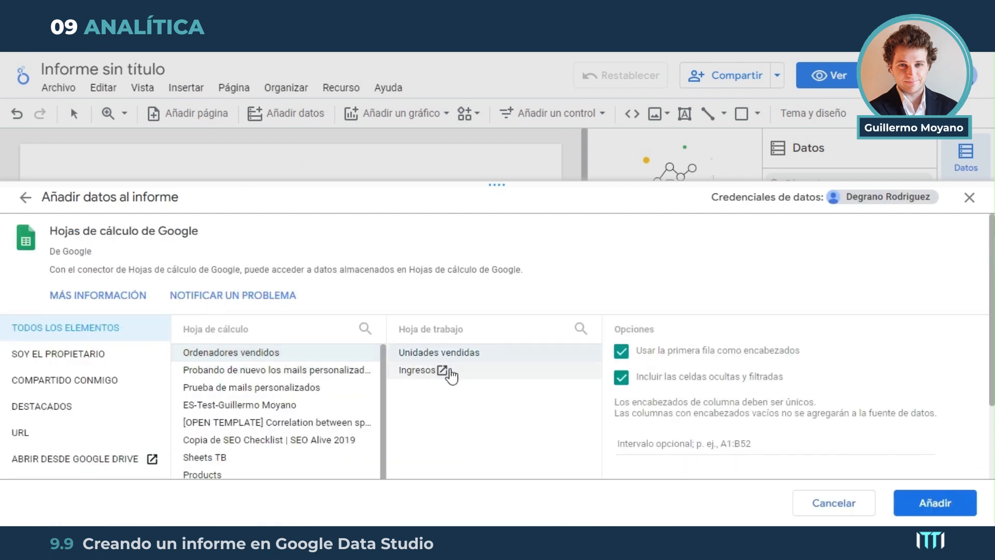
{"action": "left_click", "coordinate": [417, 371]}
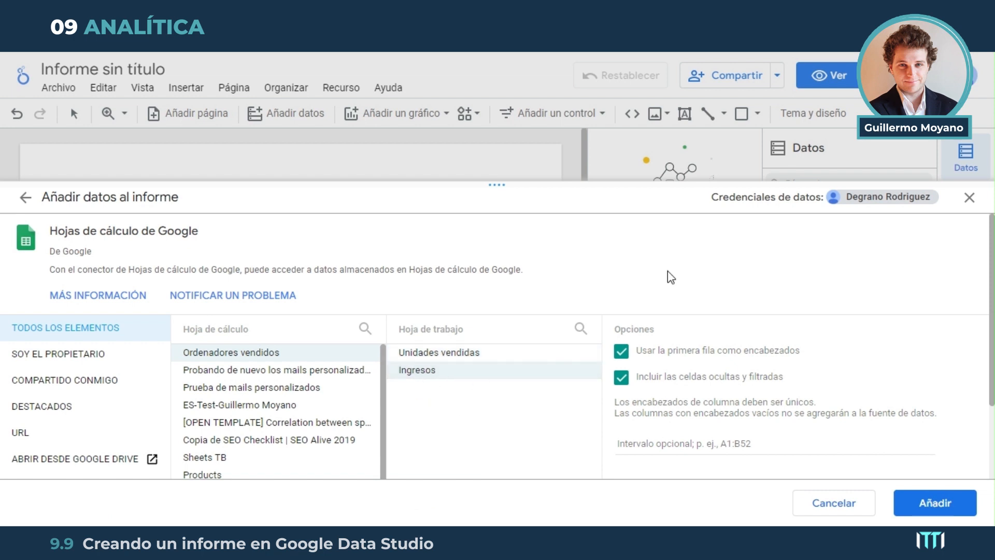
{"action": "left_click", "coordinate": [952, 510]}
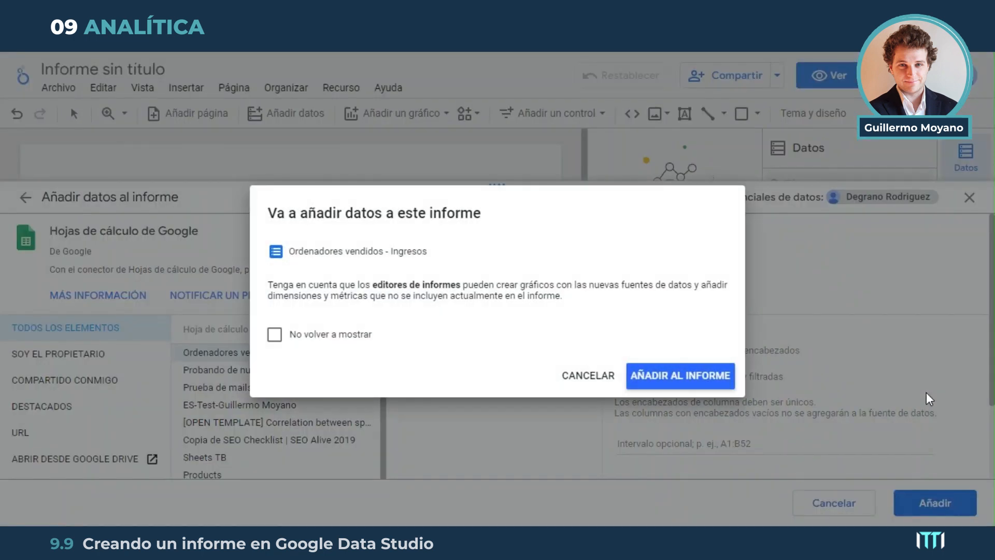
{"action": "left_click", "coordinate": [666, 378]}
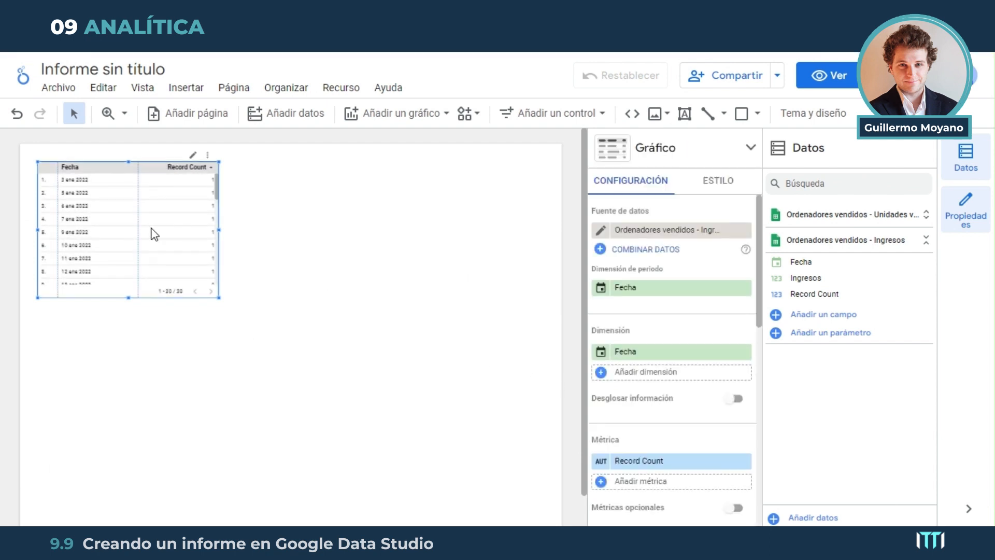
{"action": "key", "text": "Delete"}
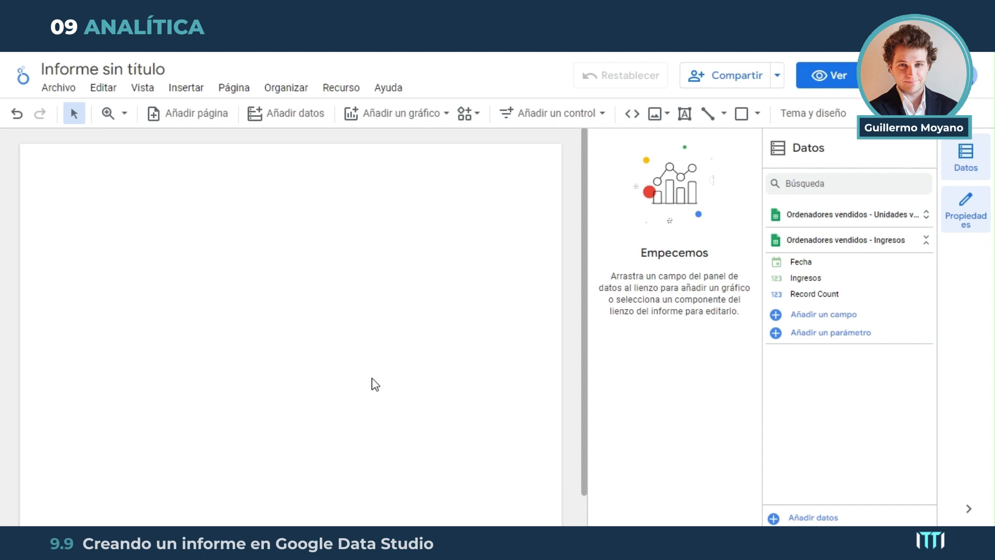
Browse the connectors for adding data to the report and search them for "search console"
{"action": "left_click", "coordinate": [286, 115]}
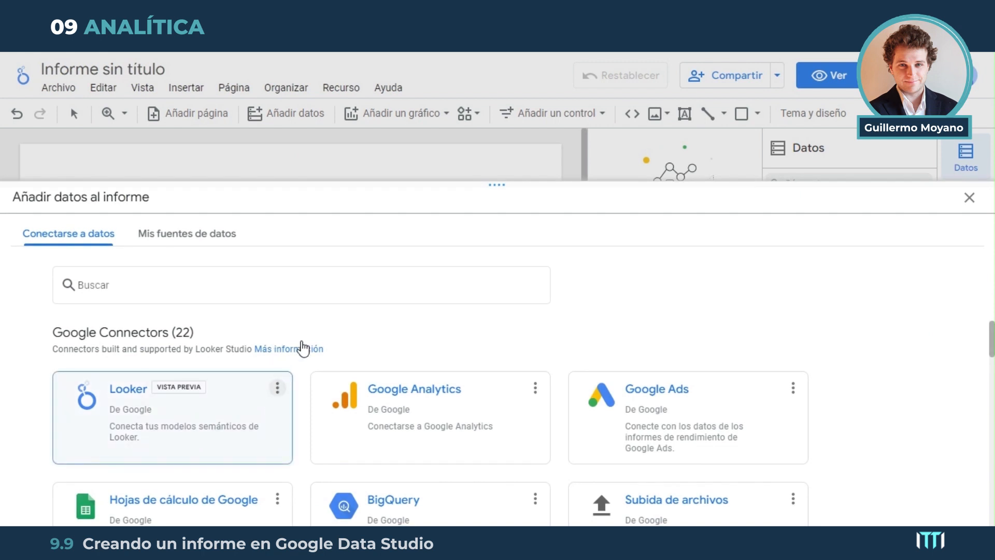
{"action": "scroll", "coordinate": [333, 359], "scroll_direction": "down", "scroll_amount": 3}
{"action": "scroll", "coordinate": [400, 406], "scroll_direction": "down", "scroll_amount": 8}
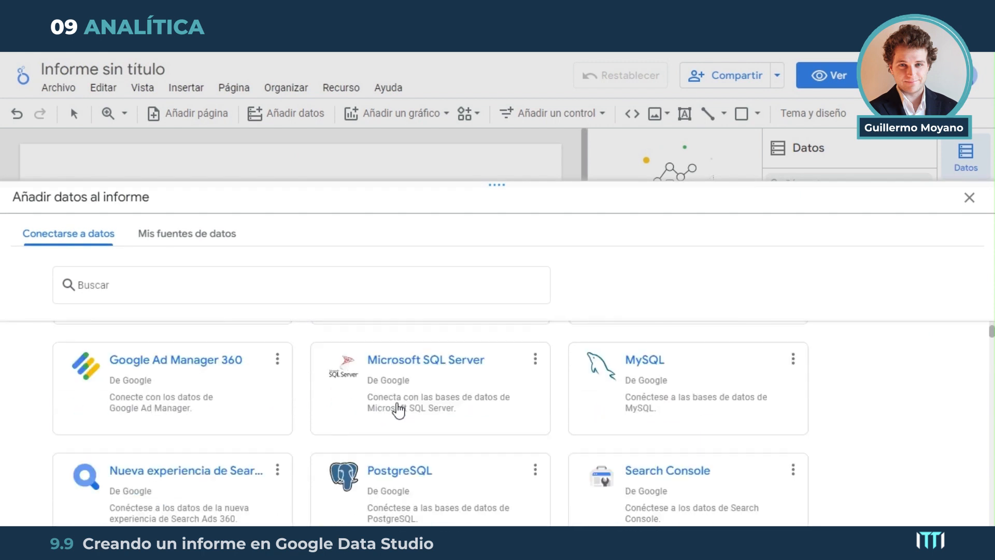
{"action": "scroll", "coordinate": [382, 400], "scroll_direction": "up", "scroll_amount": 15}
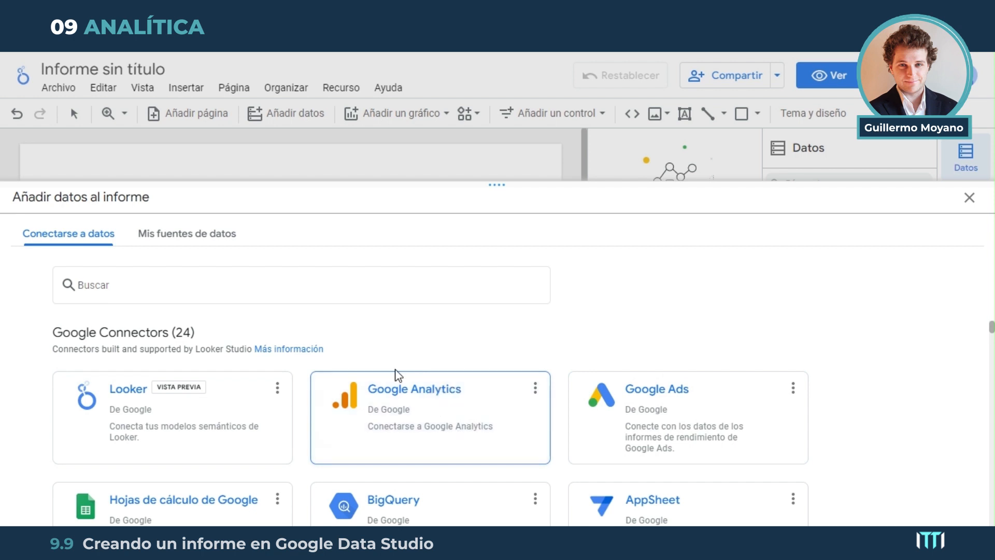
{"action": "left_click", "coordinate": [278, 289]}
{"action": "type", "text": "s"}
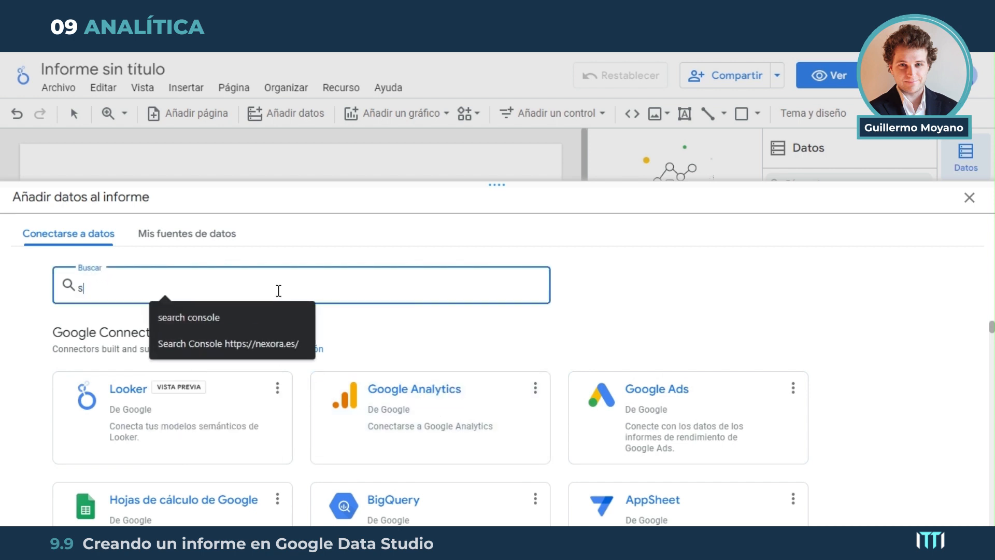
{"action": "type", "text": "ear"}
{"action": "key", "text": "Down"}
{"action": "key", "text": "Return"}
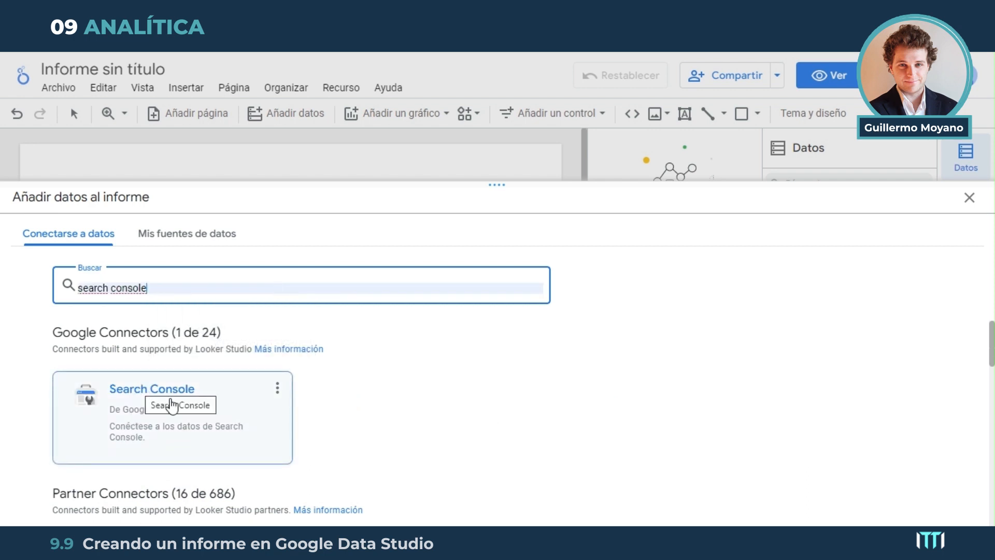
{"action": "left_click", "coordinate": [158, 396]}
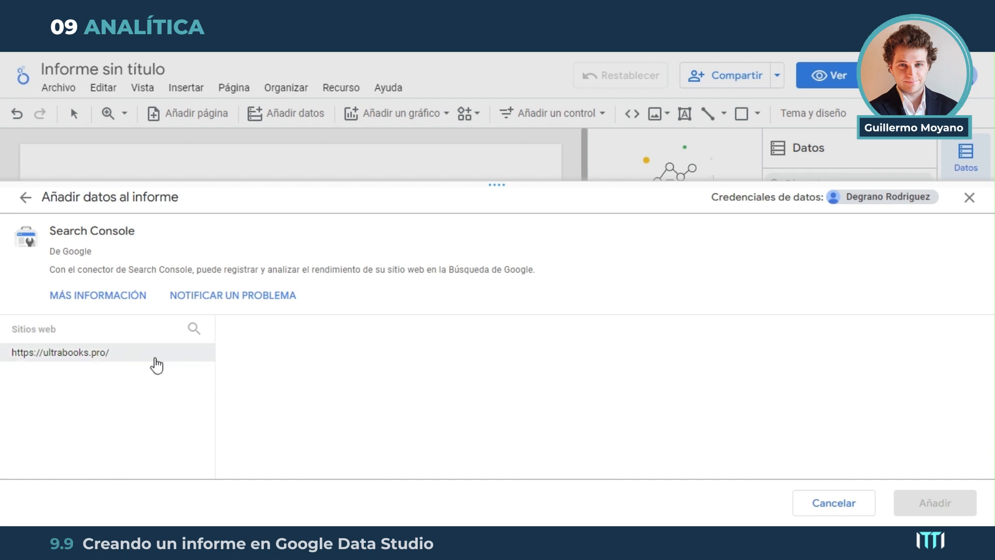
{"action": "left_click", "coordinate": [119, 354]}
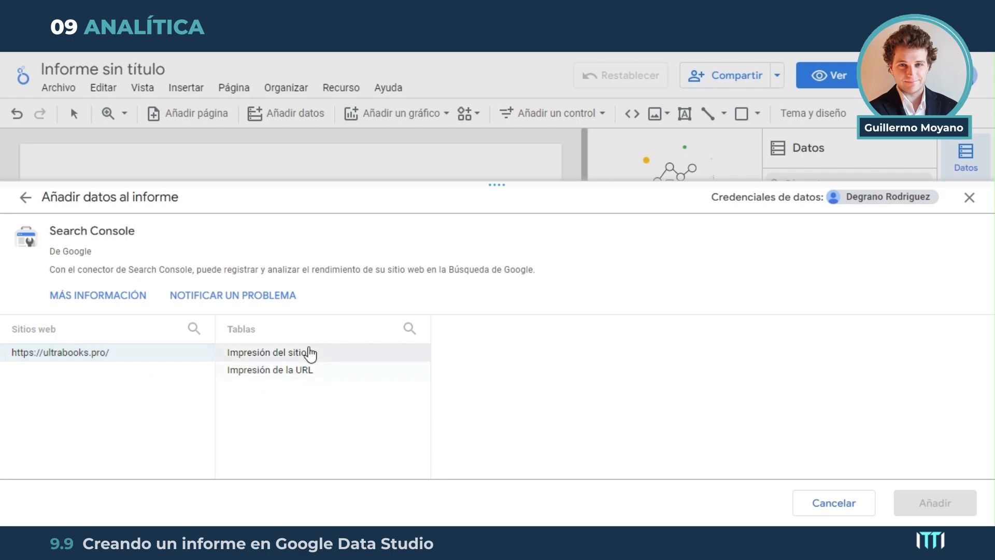
{"action": "left_click", "coordinate": [311, 352]}
{"action": "left_click", "coordinate": [469, 354]}
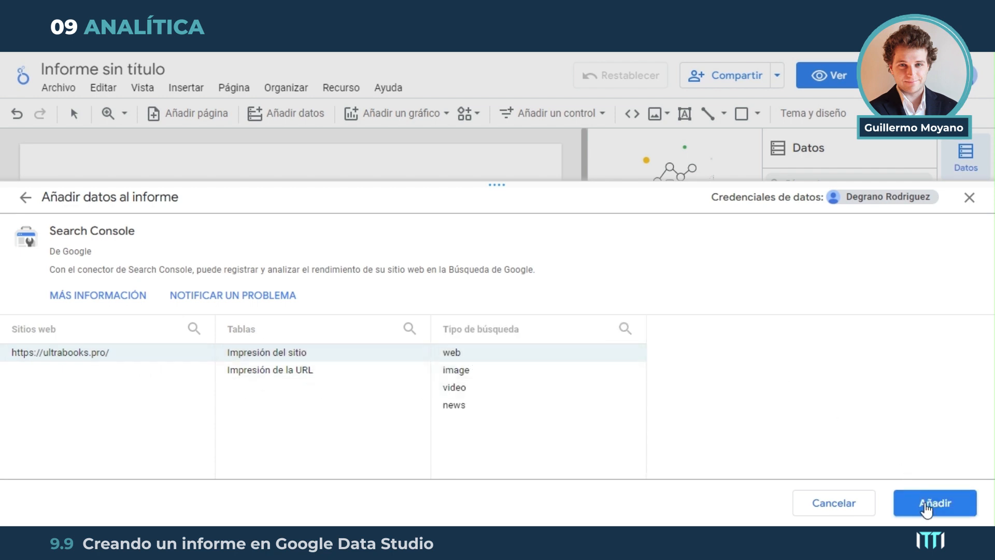
{"action": "left_click", "coordinate": [924, 503]}
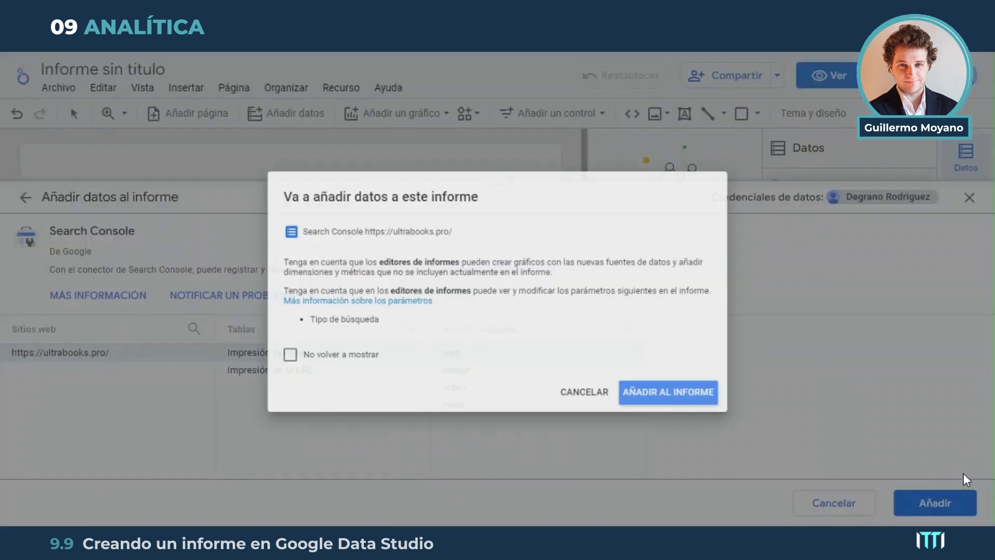
{"action": "left_click", "coordinate": [691, 403]}
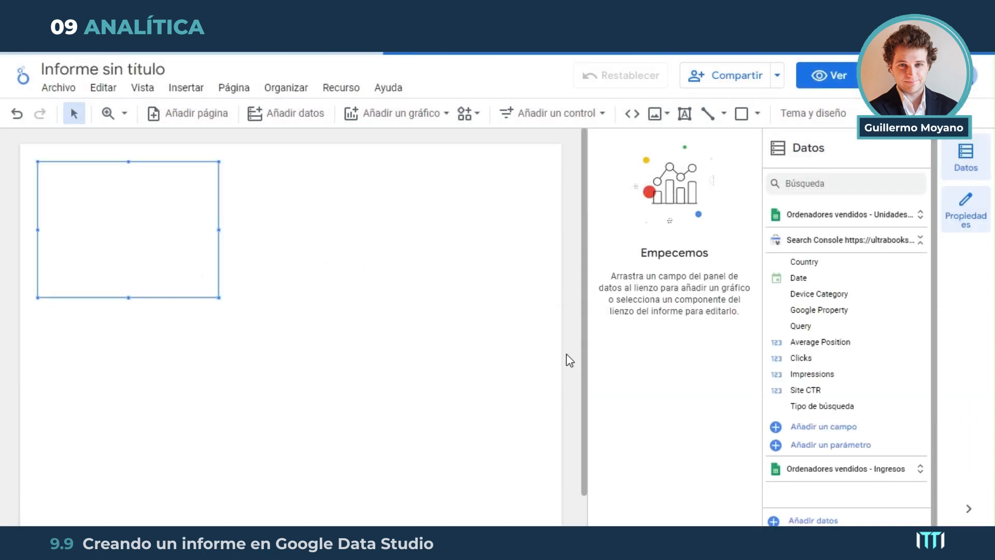
{"action": "left_click", "coordinate": [194, 239]}
{"action": "key", "text": "Delete"}
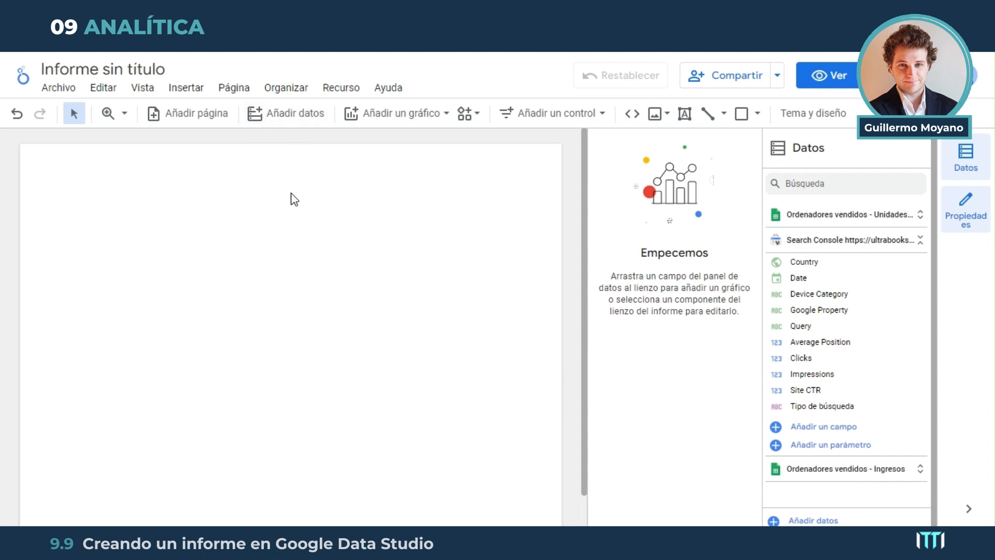
Rename the report as Informe SEO de ordenadores
{"action": "left_click", "coordinate": [122, 69]}
{"action": "triple_click", "coordinate": [121, 69]}
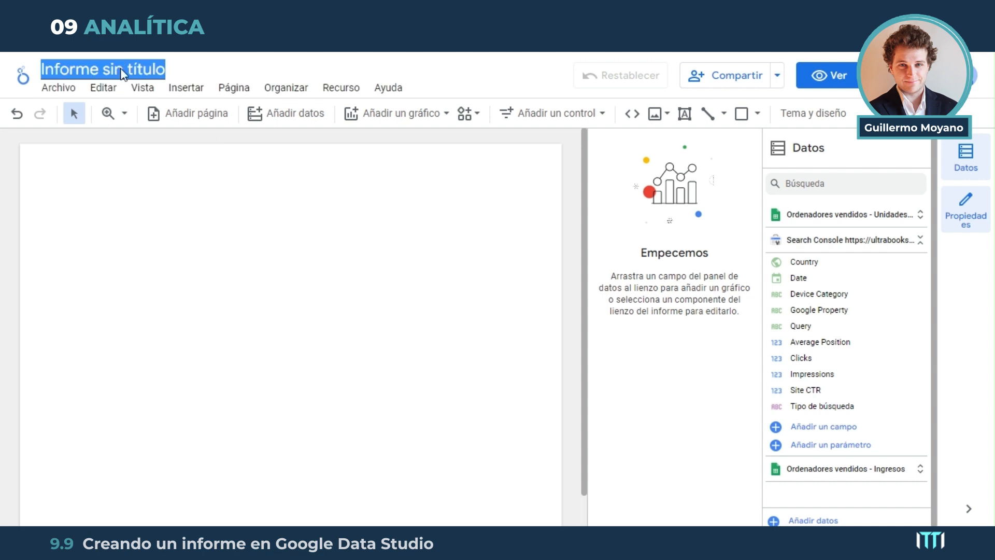
{"action": "key", "text": "BackSpace"}
{"action": "type", "text": "Infor"}
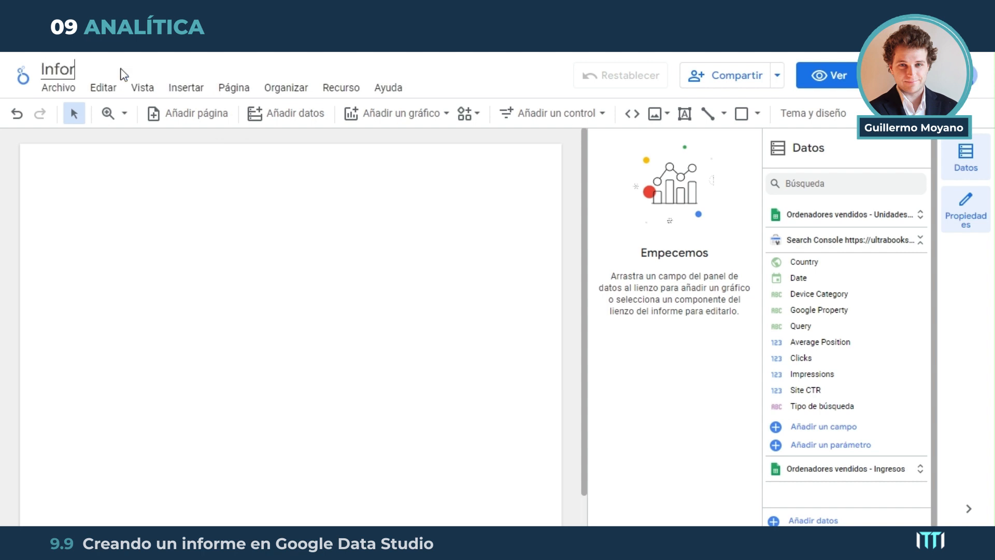
{"action": "type", "text": "me SEO S"}
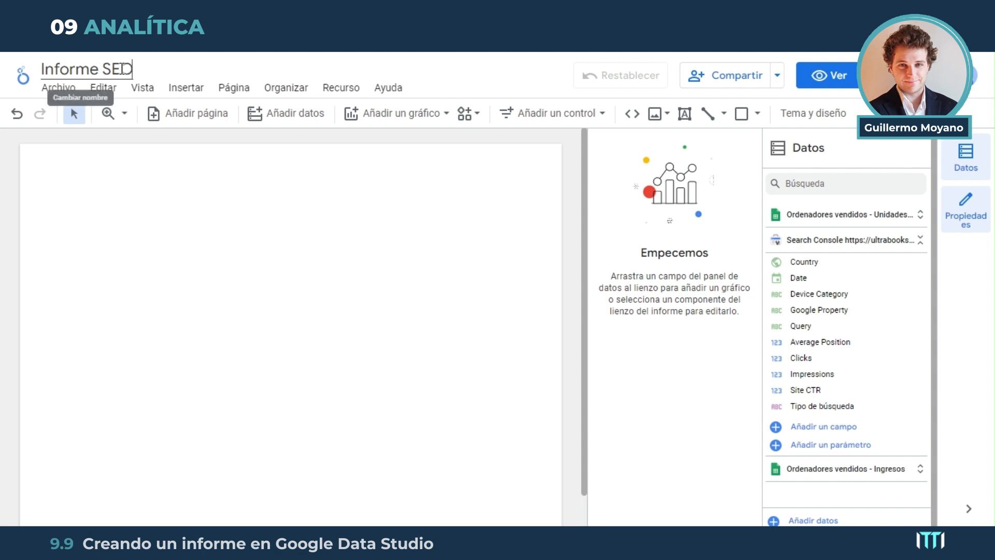
{"action": "key", "text": "BackSpace"}
{"action": "key", "text": "BackSpace"}
{"action": "type", "text": "de orde"}
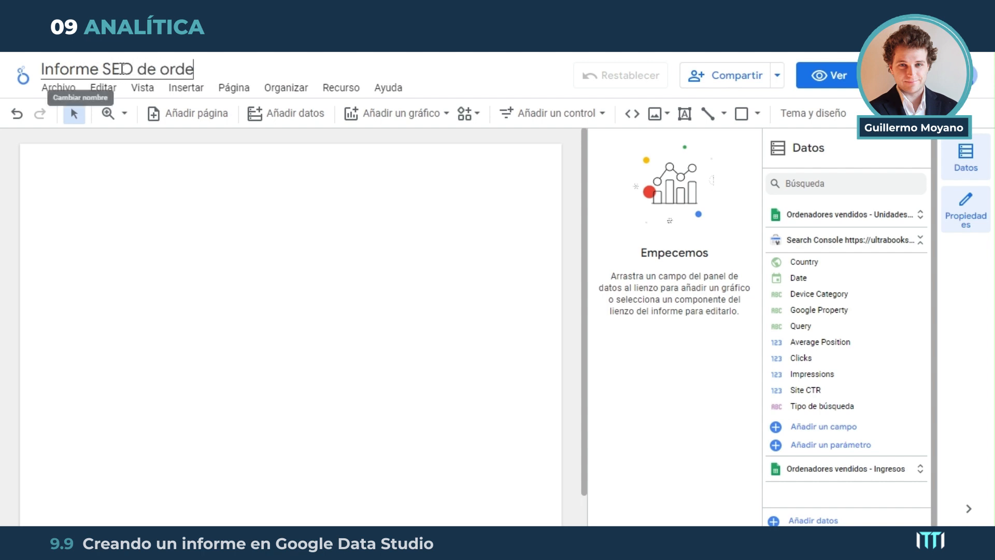
{"action": "type", "text": "nadores"}
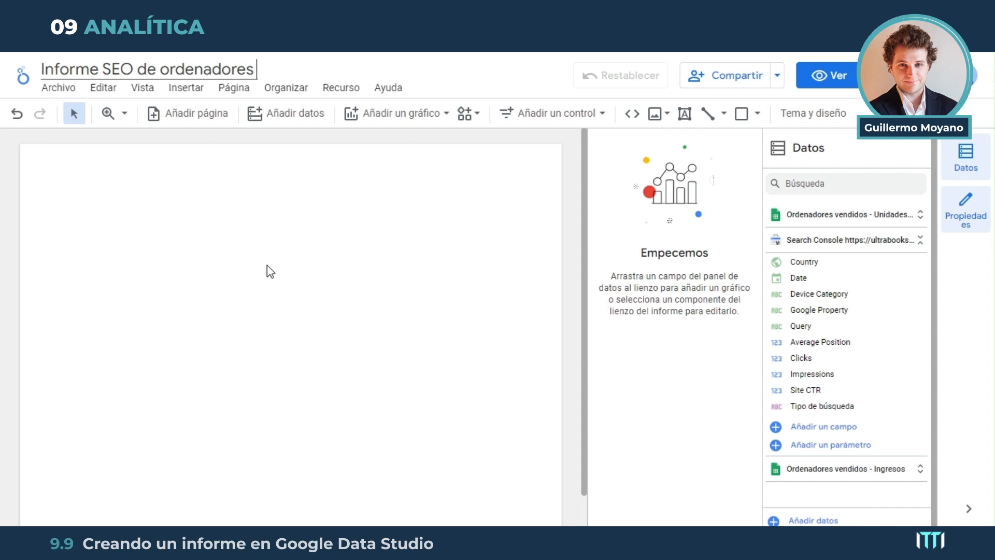
Add a second page to the report, switch between both pages, and delete the added page
{"action": "left_click", "coordinate": [191, 121]}
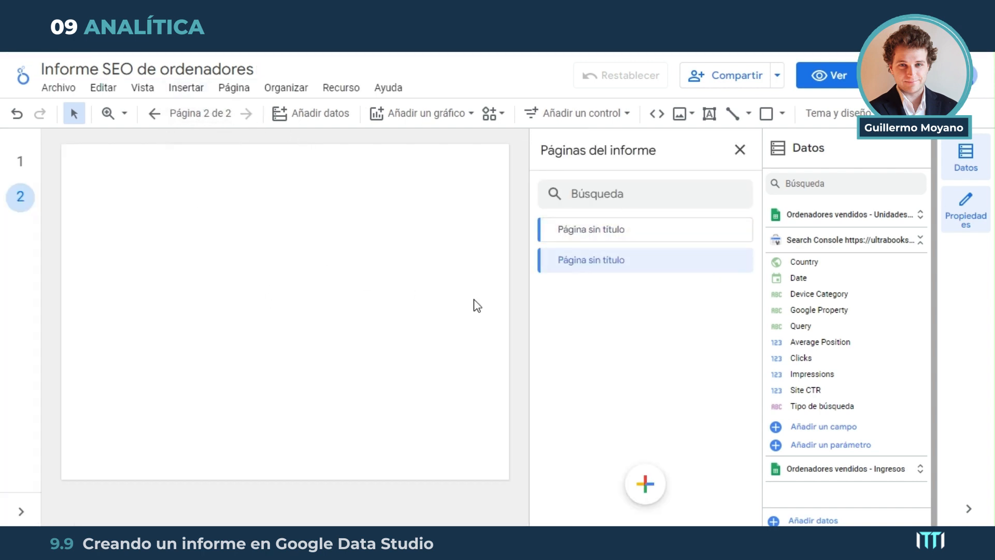
{"action": "double_click", "coordinate": [619, 260]}
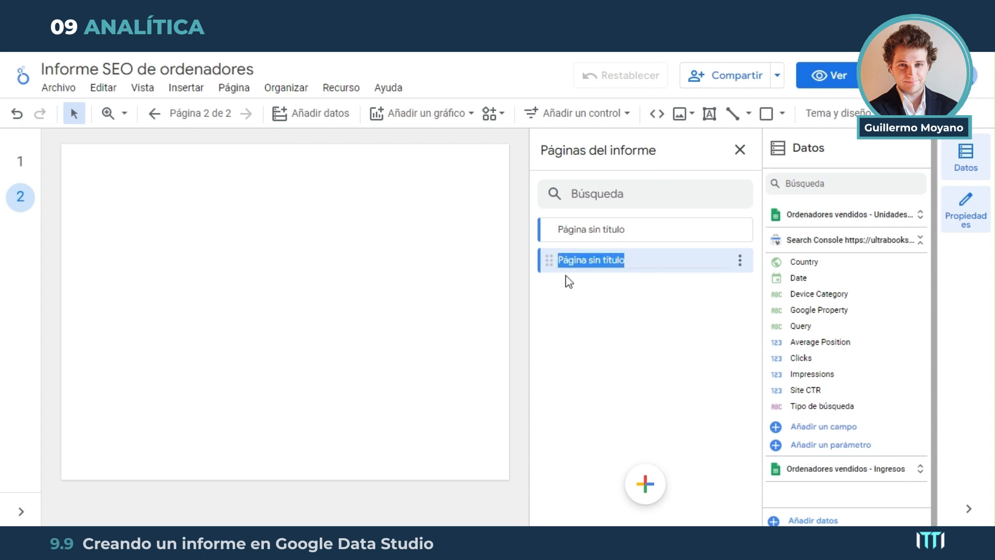
{"action": "left_click", "coordinate": [593, 227]}
{"action": "double_click", "coordinate": [594, 228]}
{"action": "left_click", "coordinate": [600, 260]}
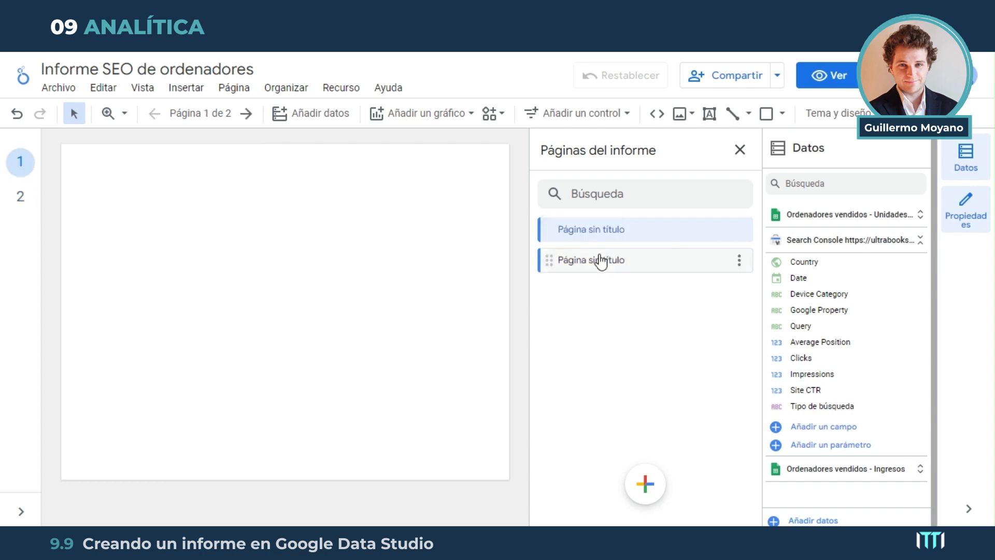
{"action": "left_click", "coordinate": [740, 262]}
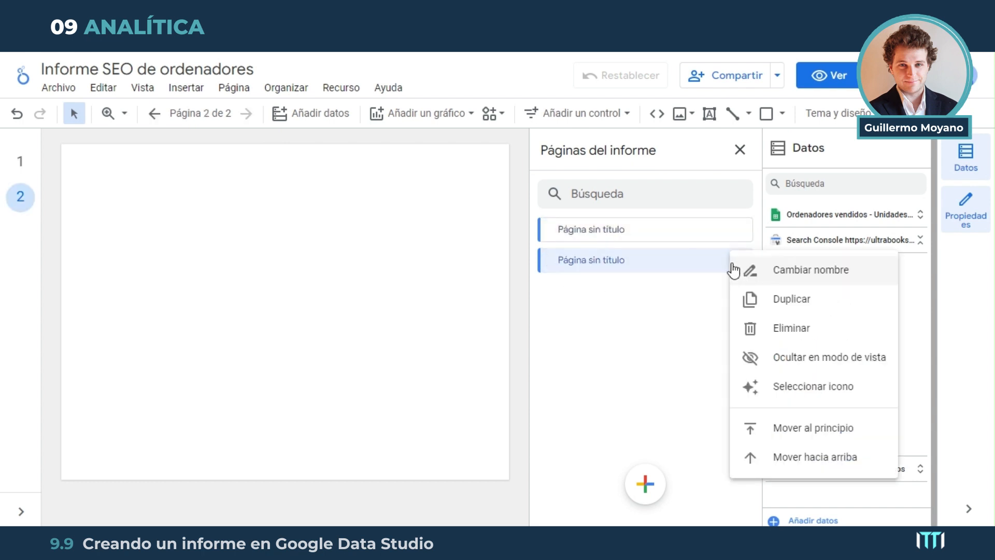
{"action": "left_click", "coordinate": [806, 326]}
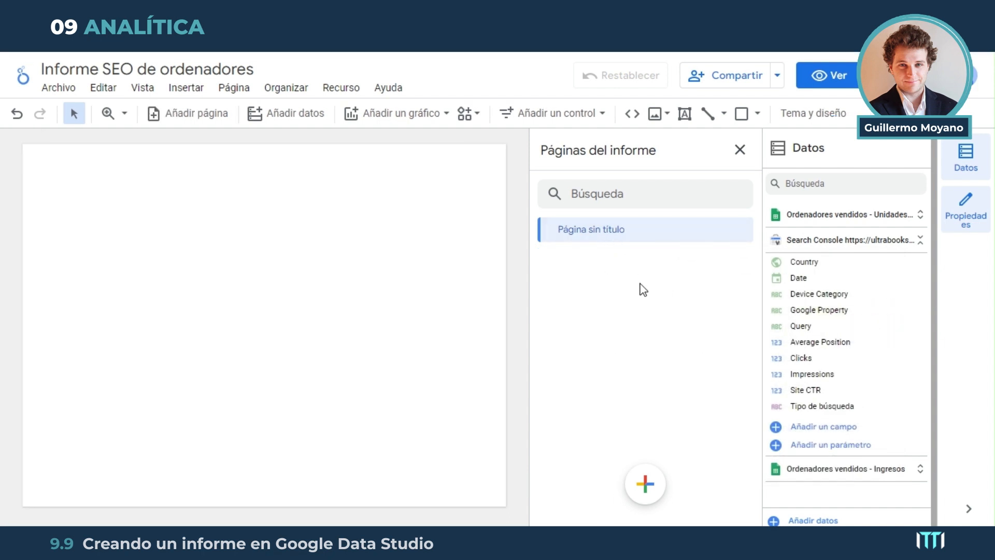
{"action": "left_click", "coordinate": [381, 260]}
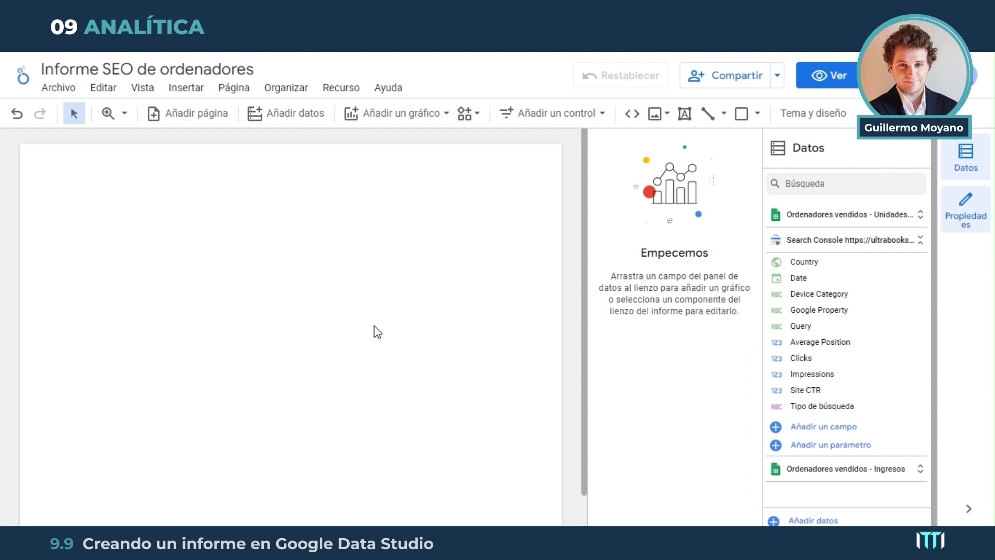
Insert the kanito logo image into the report page from the computer's desktop folder
{"action": "left_click", "coordinate": [658, 115]}
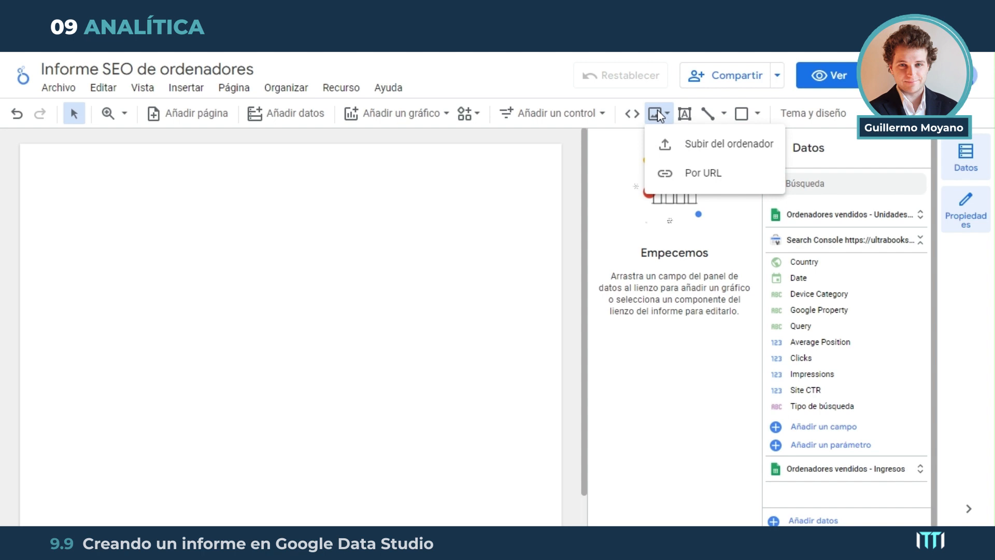
{"action": "left_click", "coordinate": [695, 148]}
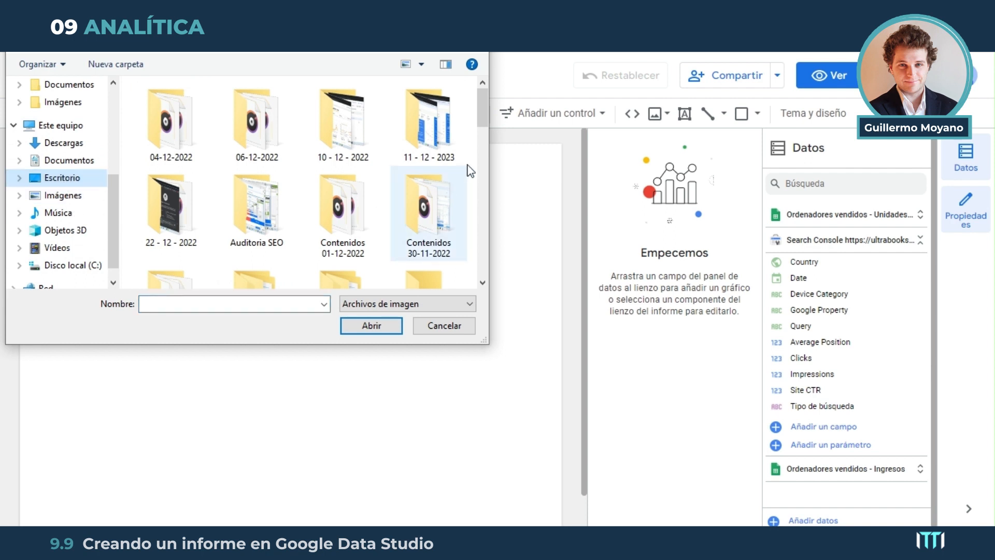
{"action": "left_click_drag", "start_coordinate": [483, 104], "coordinate": [483, 219]}
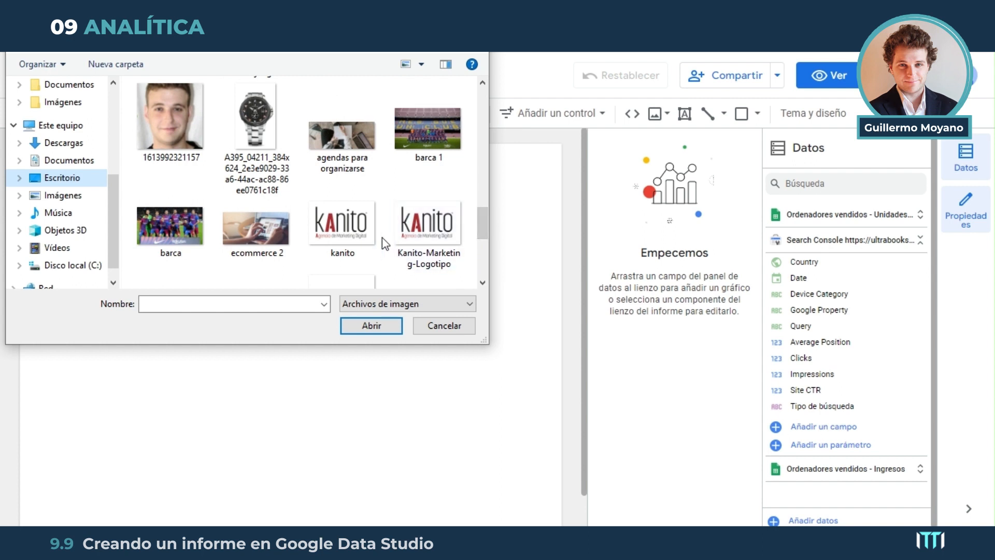
{"action": "left_click", "coordinate": [342, 228]}
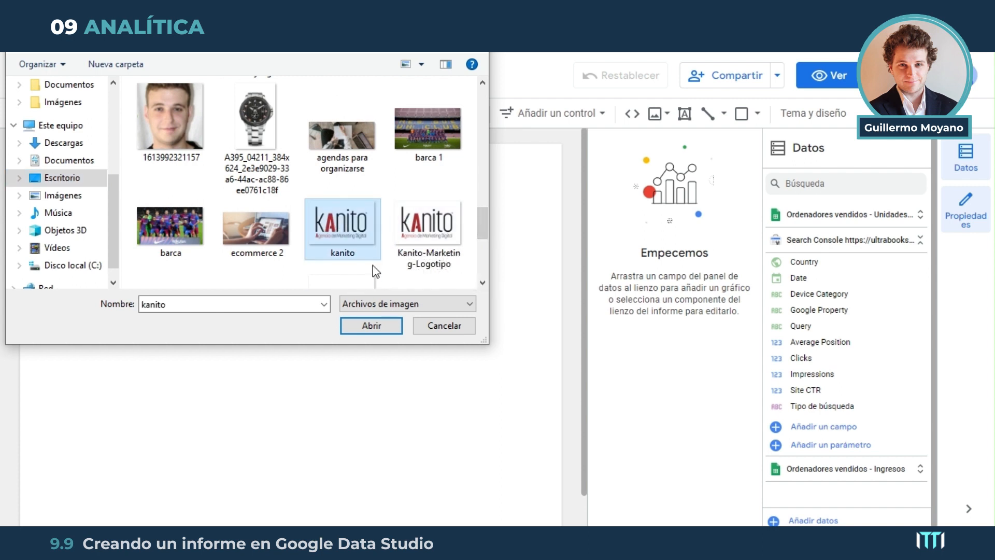
{"action": "left_click", "coordinate": [369, 327]}
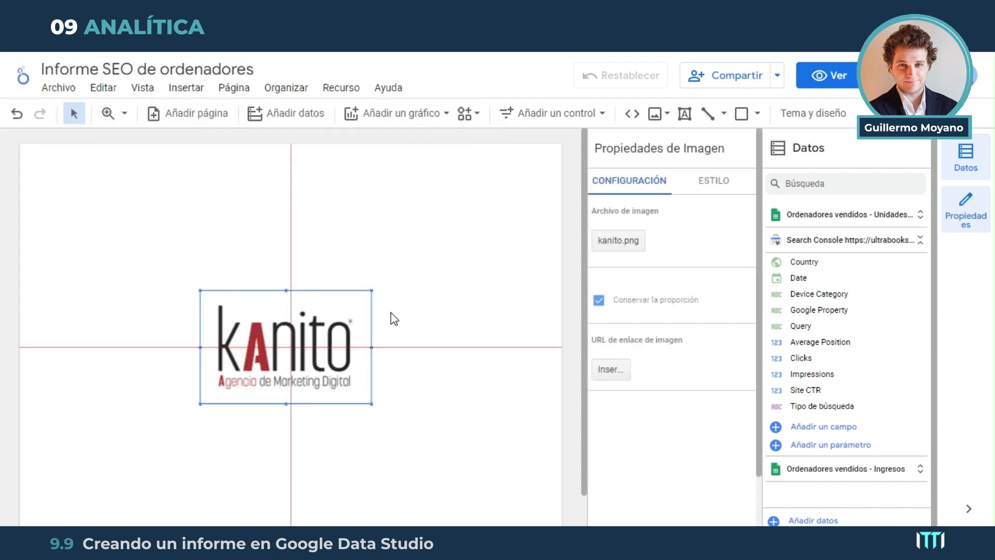
Shrink the kanito logo and place it in the upper-right corner of the report page
{"action": "left_click_drag", "start_coordinate": [296, 304], "coordinate": [471, 187]}
{"action": "left_click_drag", "start_coordinate": [370, 284], "coordinate": [418, 250]}
{"action": "left_click_drag", "start_coordinate": [486, 215], "coordinate": [496, 206]}
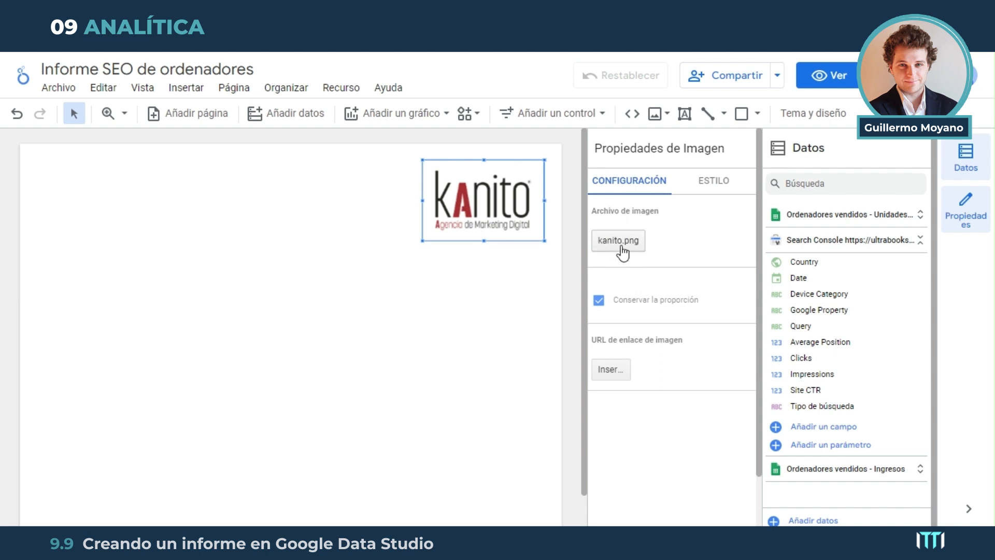
Review the background and border style options of the kanito logo image
{"action": "left_click", "coordinate": [709, 180]}
{"action": "scroll", "coordinate": [645, 277], "scroll_direction": "down", "scroll_amount": 1}
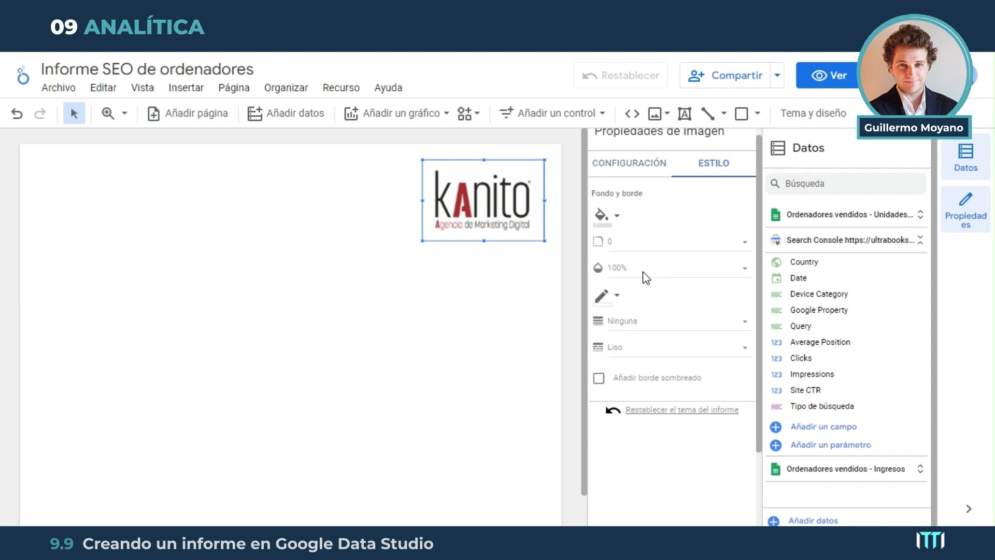
{"action": "scroll", "coordinate": [640, 238], "scroll_direction": "up", "scroll_amount": 1}
{"action": "left_click", "coordinate": [630, 181]}
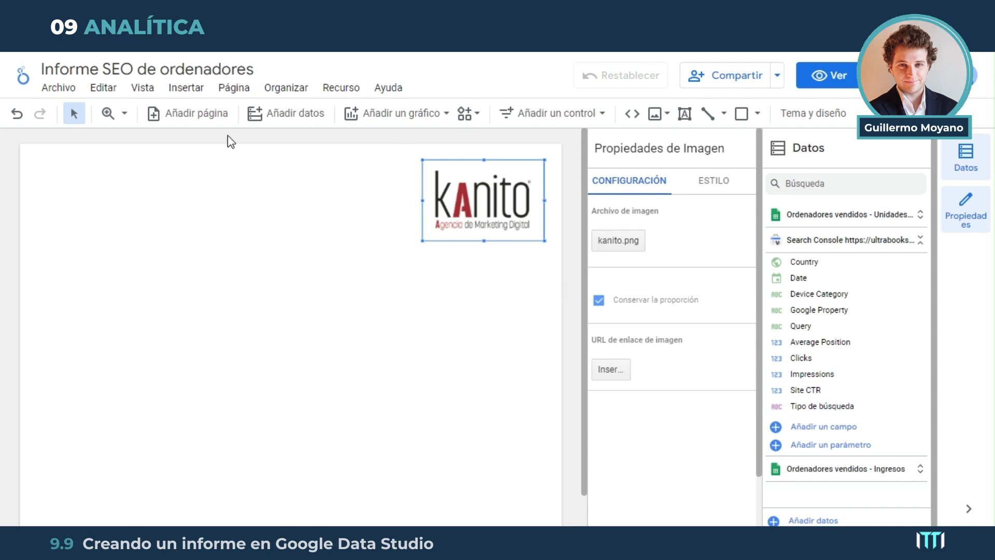
Add a second page to the report and return to the first page to compare where the logo appears
{"action": "left_click", "coordinate": [208, 115]}
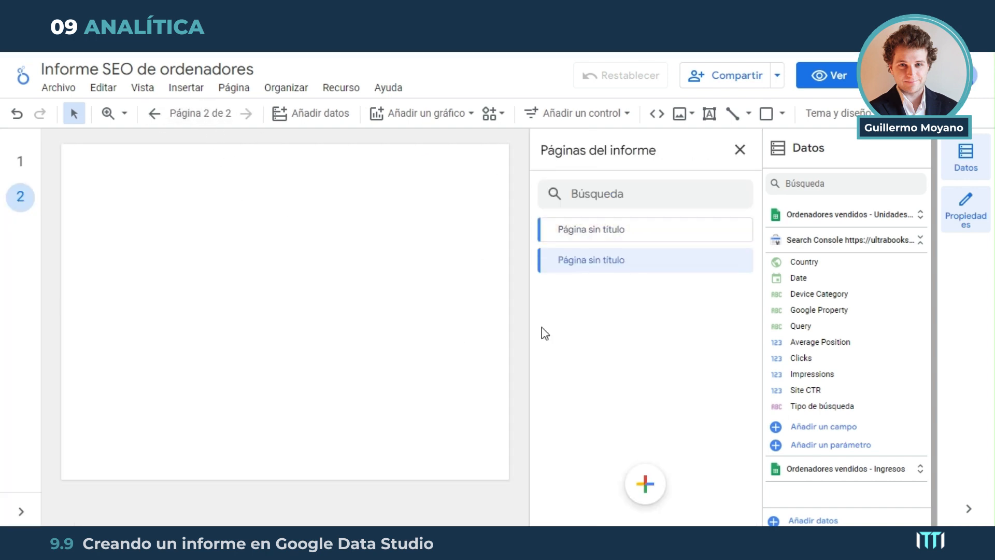
{"action": "left_click", "coordinate": [591, 231]}
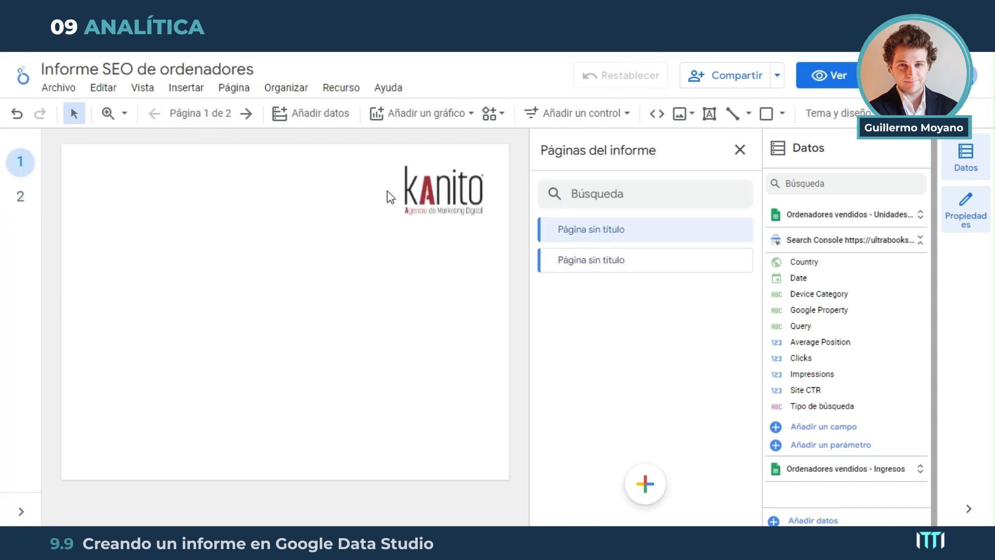
{"action": "left_click", "coordinate": [448, 184]}
{"action": "left_click", "coordinate": [197, 115]}
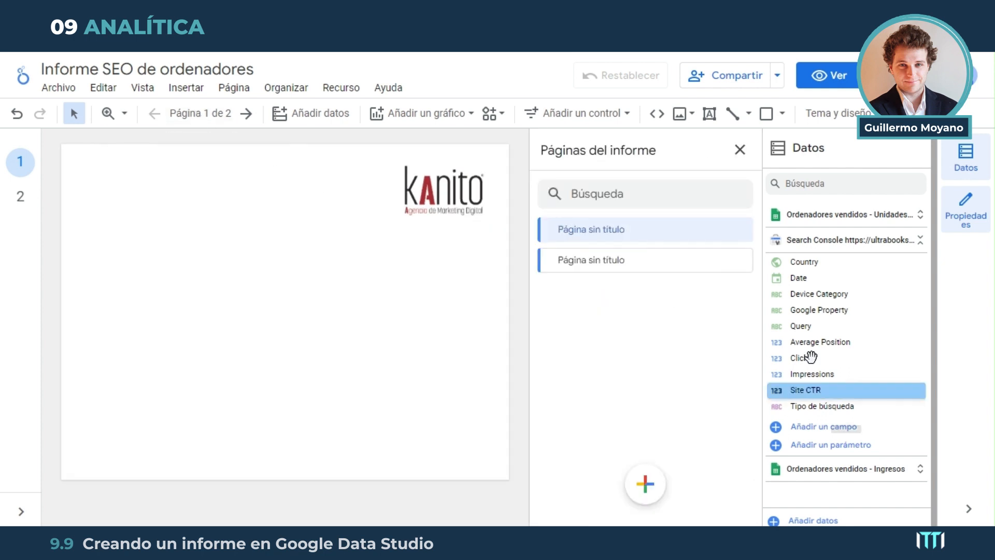
{"action": "left_click", "coordinate": [739, 262]}
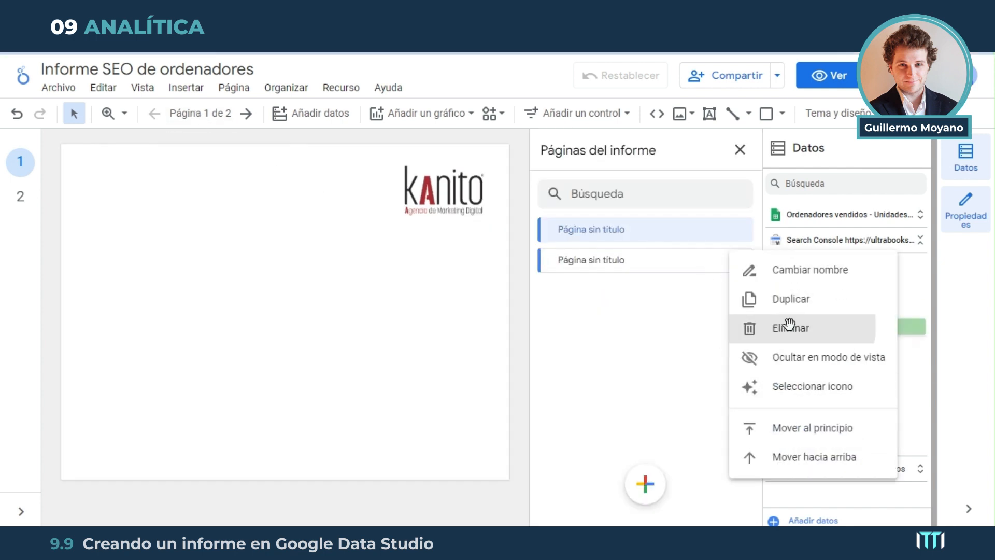
{"action": "left_click", "coordinate": [642, 313]}
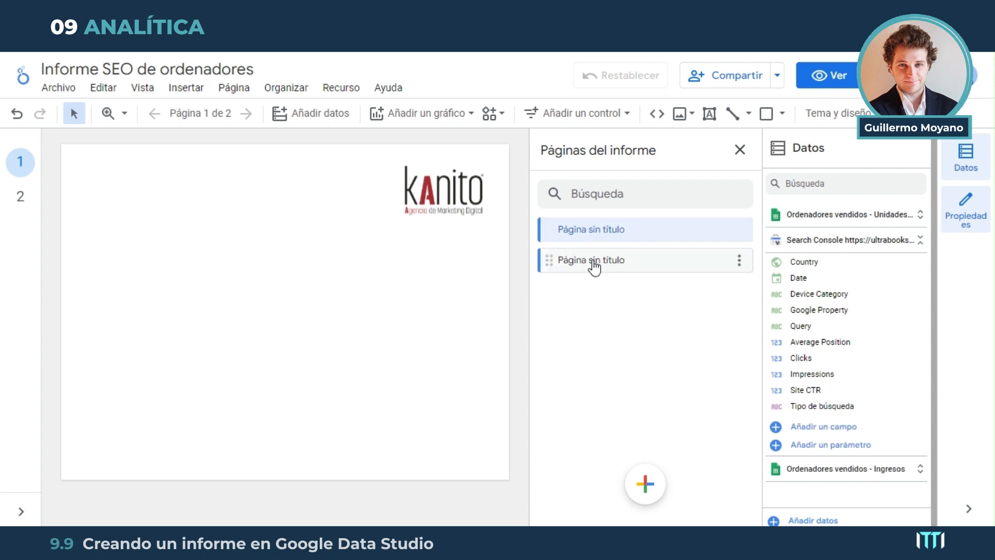
{"action": "left_click", "coordinate": [407, 251]}
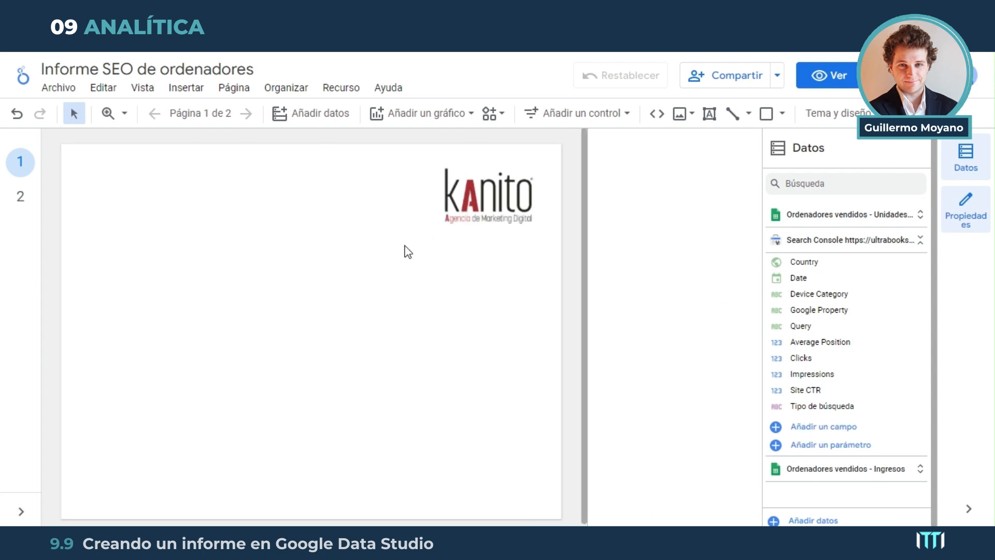
Move the kanito logo to report level so it applies to every page, and add a new page to the report
{"action": "left_click", "coordinate": [473, 193]}
{"action": "left_click", "coordinate": [345, 235]}
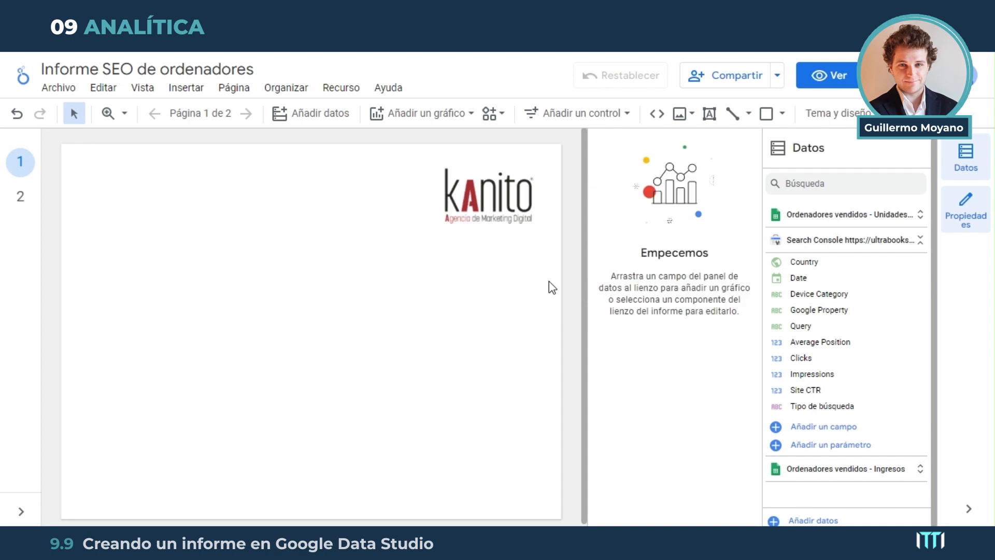
{"action": "left_click", "coordinate": [514, 192]}
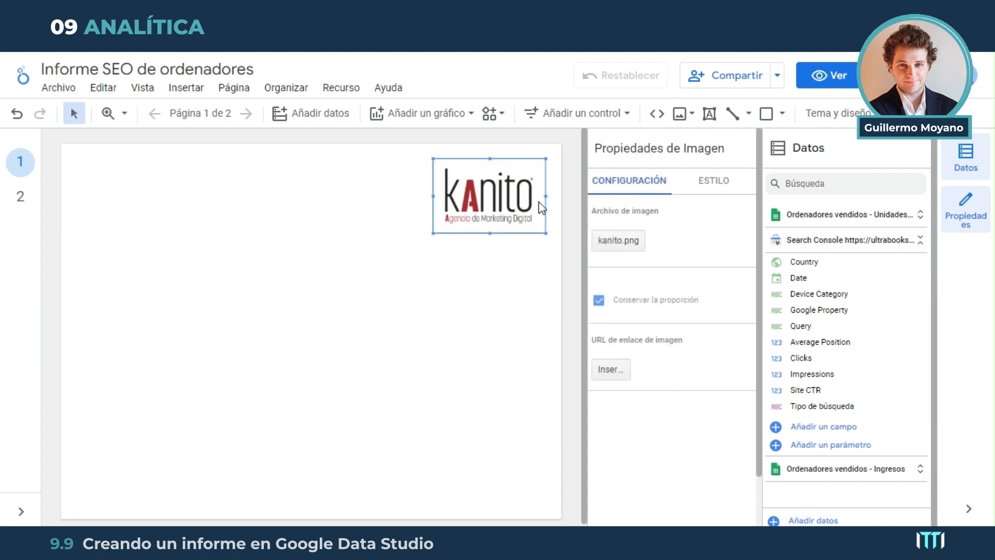
{"action": "left_click", "coordinate": [287, 89]}
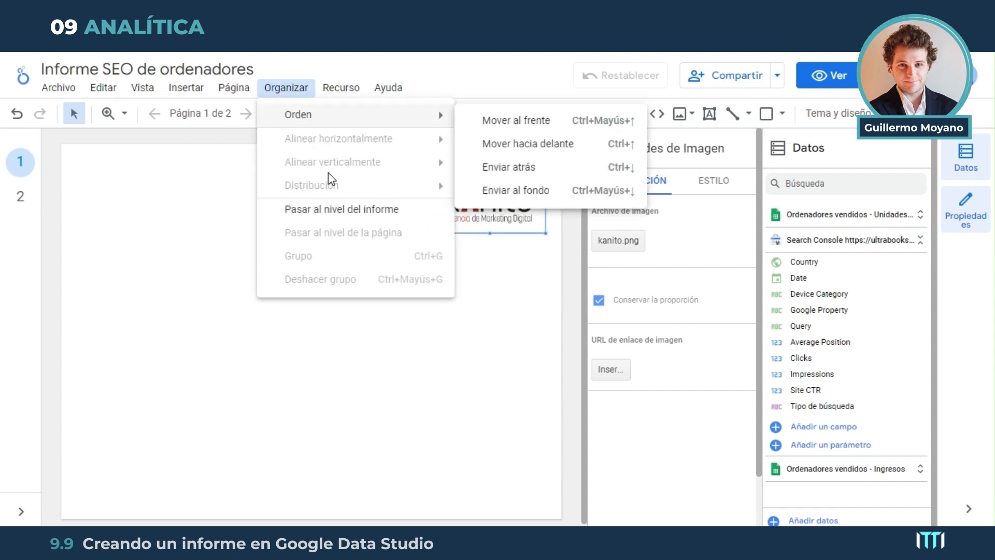
{"action": "left_click", "coordinate": [355, 212]}
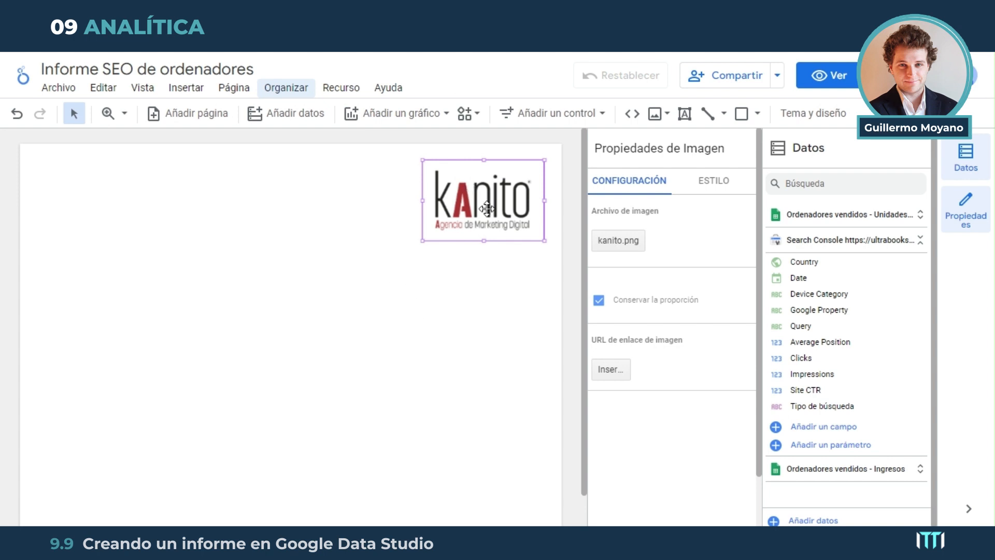
{"action": "left_click", "coordinate": [200, 116]}
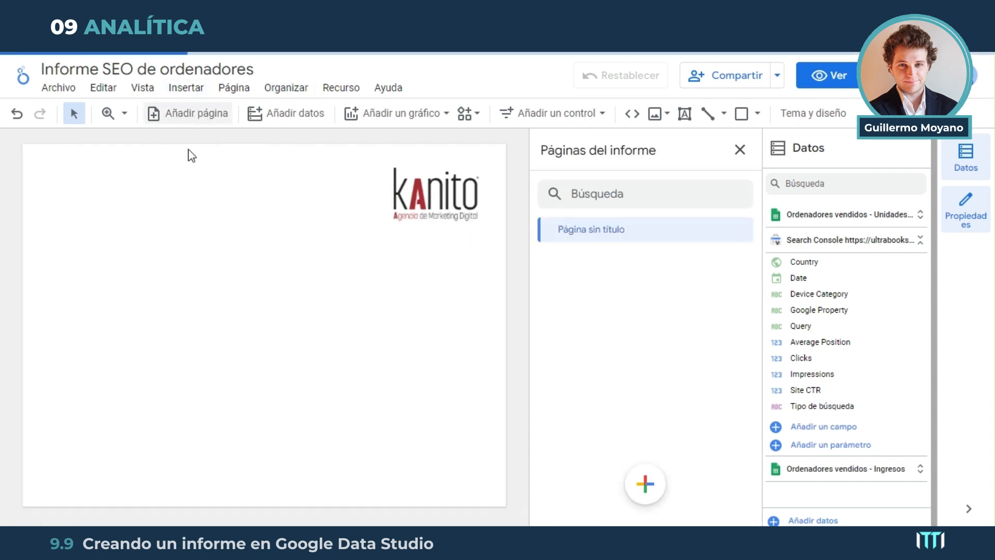
Switch between the two report pages to compare the kanito logo's placement, and finish on page 1
{"action": "left_click", "coordinate": [611, 231]}
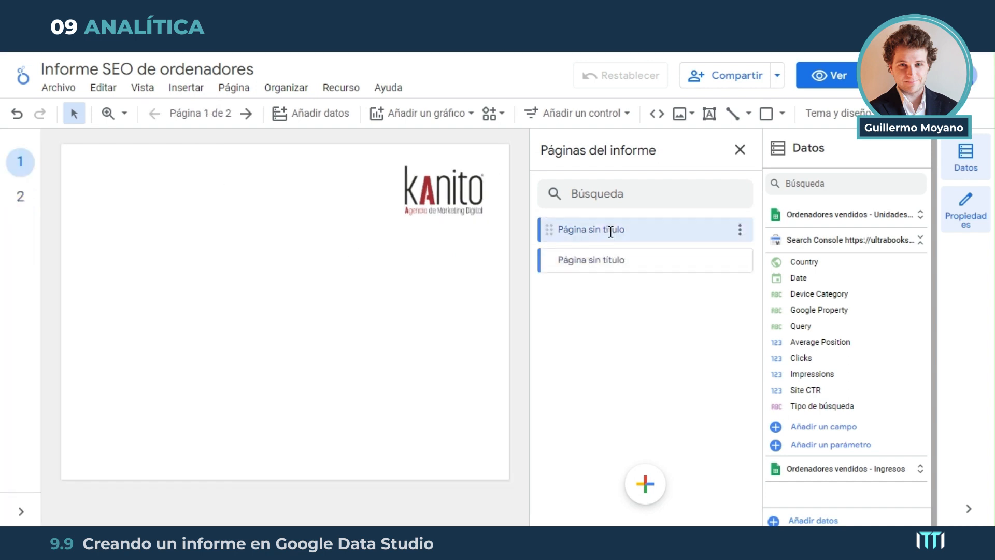
{"action": "left_click", "coordinate": [611, 261]}
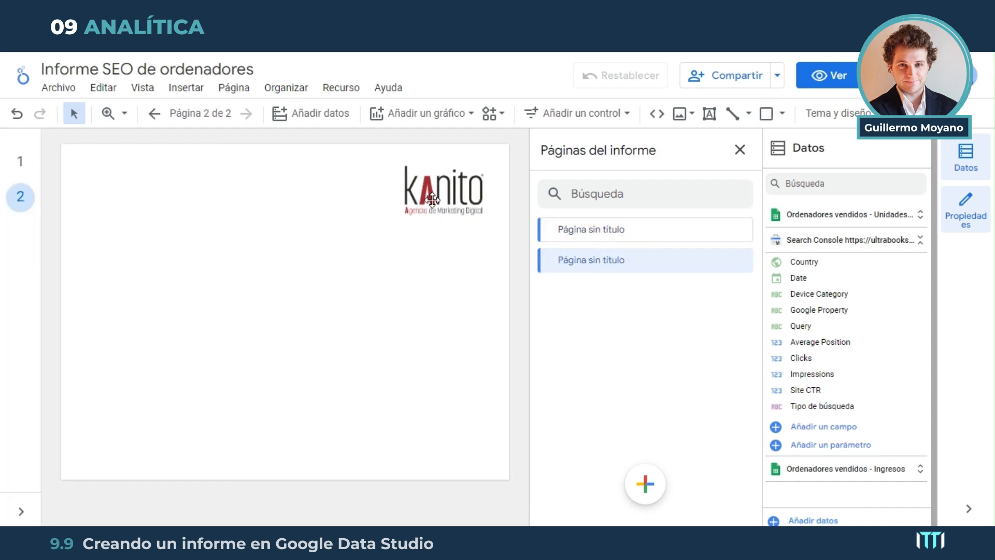
{"action": "left_click", "coordinate": [617, 234]}
{"action": "left_click", "coordinate": [633, 254]}
{"action": "left_click", "coordinate": [646, 234]}
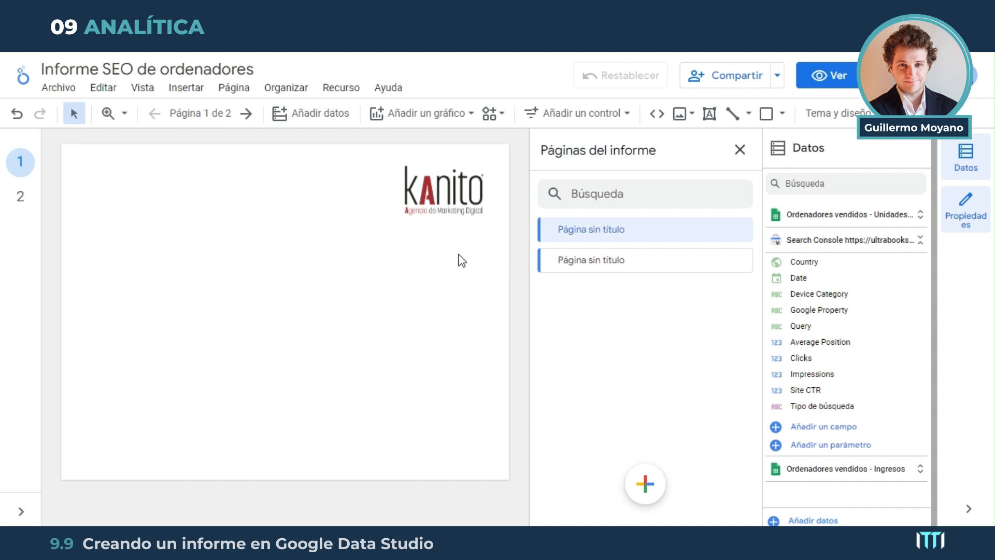
{"action": "left_click", "coordinate": [263, 291]}
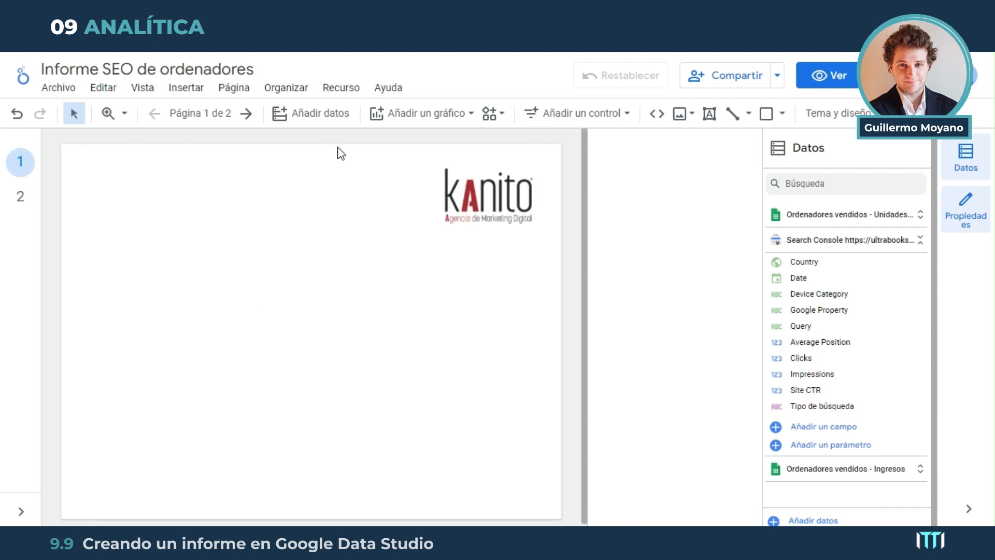
Add a time series chart to the left half of page 1
{"action": "left_click", "coordinate": [428, 119]}
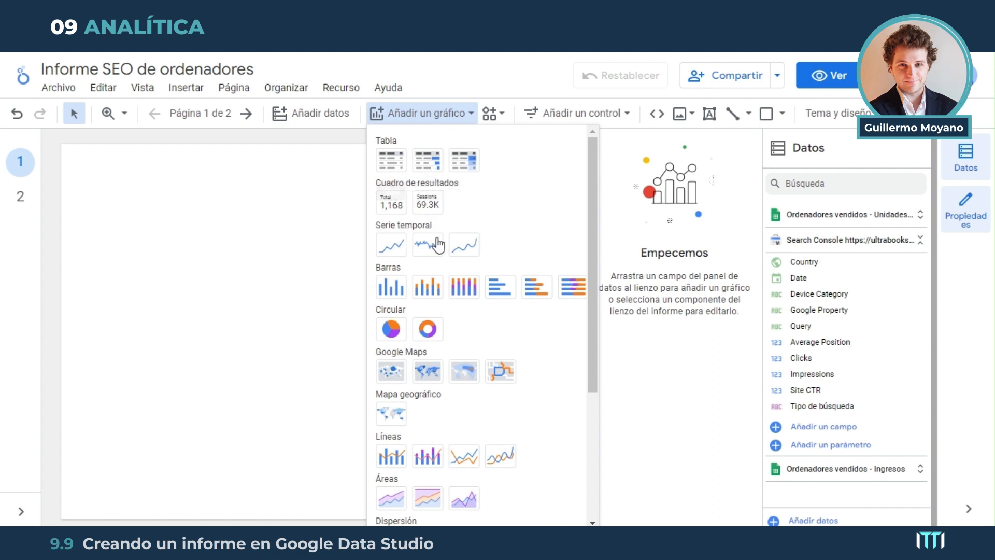
{"action": "left_click", "coordinate": [393, 249]}
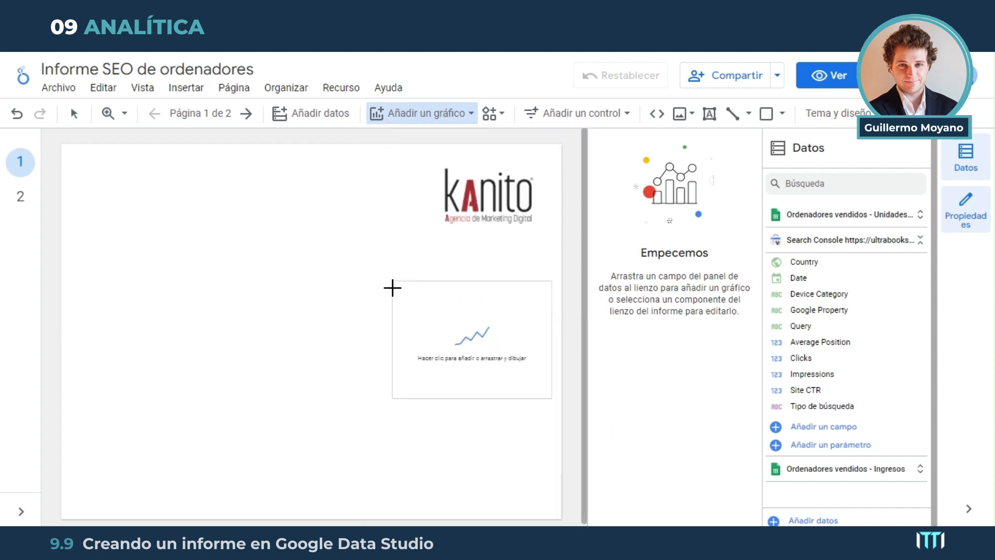
{"action": "left_click", "coordinate": [115, 266]}
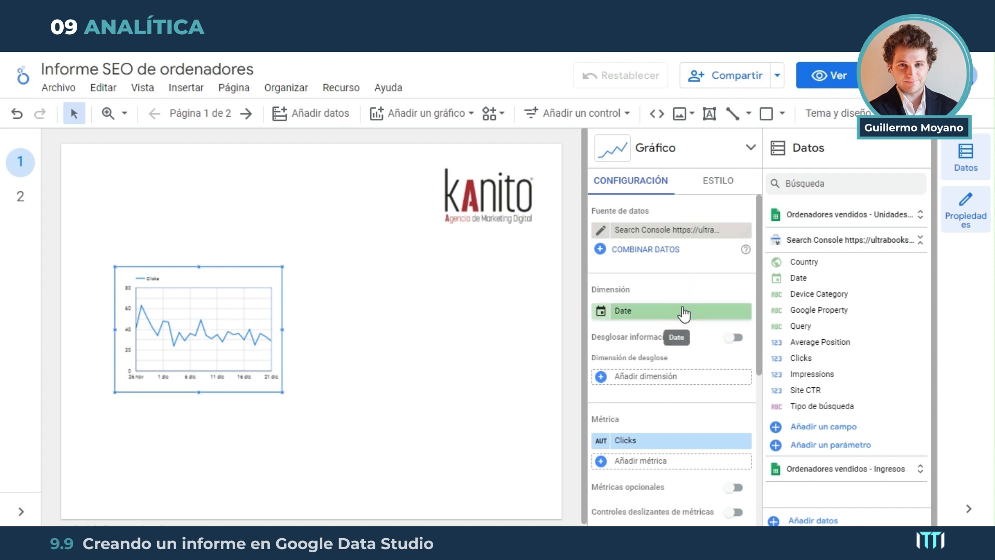
Shrink the time series chart and reposition it in the right half of the page, below the logo
{"action": "left_click_drag", "start_coordinate": [194, 325], "coordinate": [183, 281]}
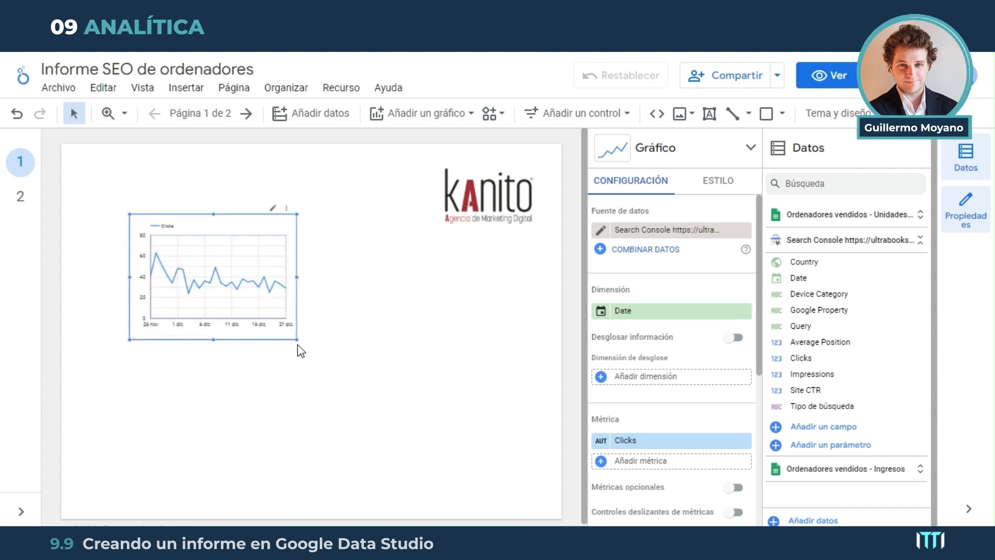
{"action": "left_click_drag", "start_coordinate": [297, 340], "coordinate": [259, 305]}
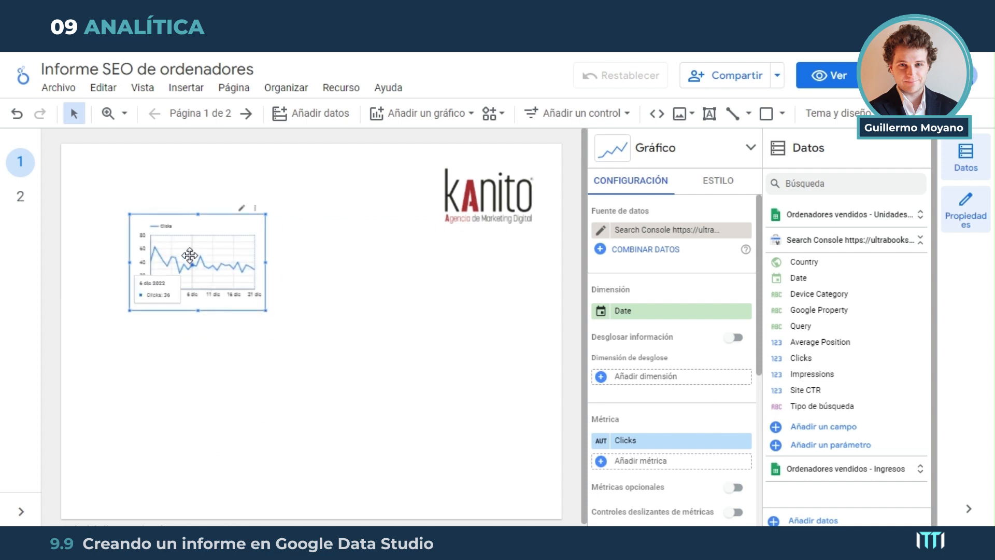
{"action": "left_click_drag", "start_coordinate": [191, 257], "coordinate": [186, 298]}
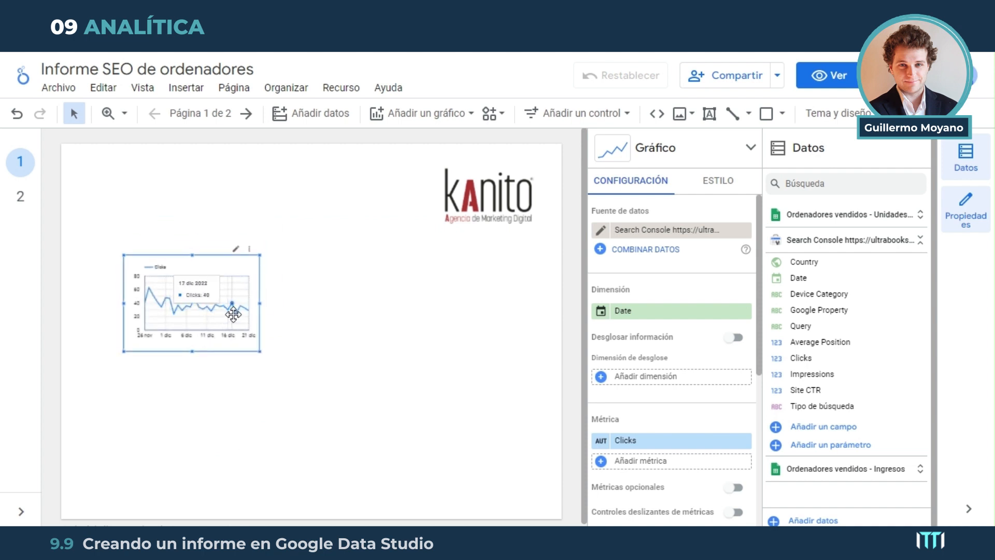
{"action": "left_click_drag", "start_coordinate": [209, 311], "coordinate": [202, 345]}
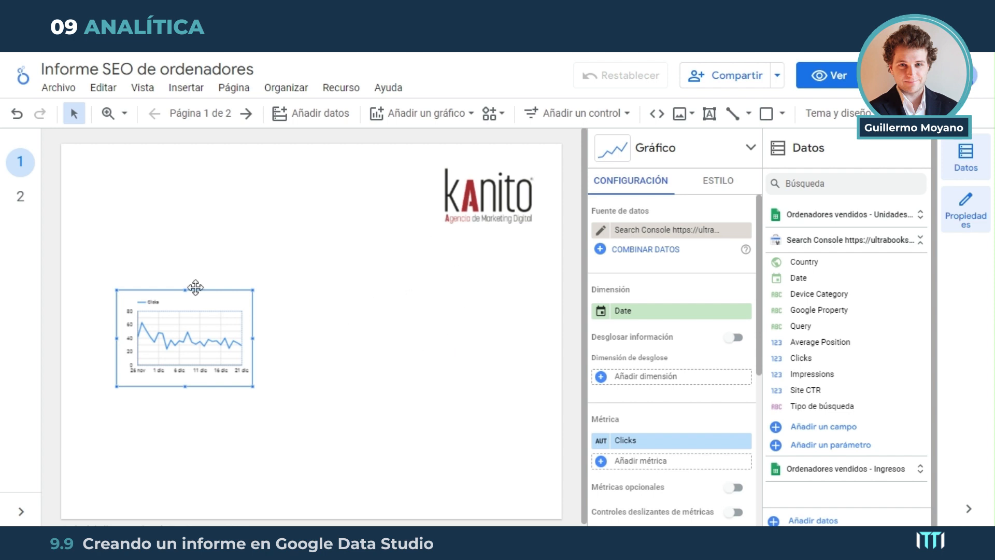
{"action": "left_click_drag", "start_coordinate": [182, 334], "coordinate": [438, 303]}
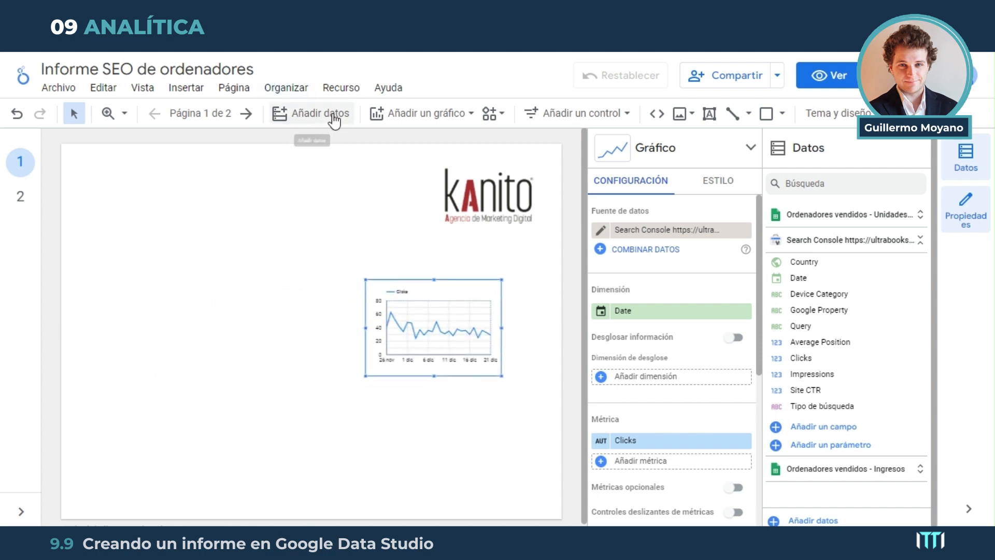
Add a combined line and column chart in the page's lower-left area and place the time series chart above it
{"action": "left_click", "coordinate": [412, 113]}
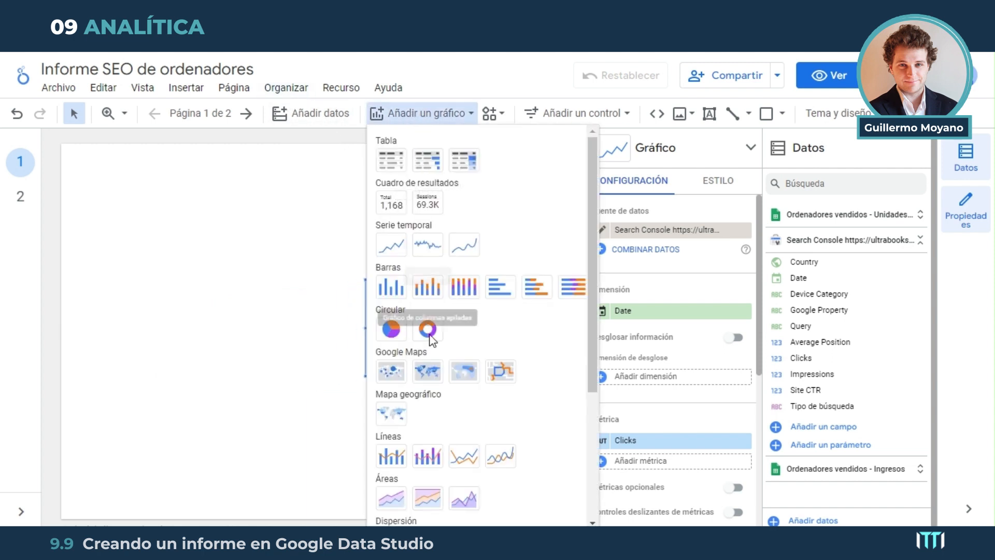
{"action": "scroll", "coordinate": [425, 373], "scroll_direction": "down", "scroll_amount": 3}
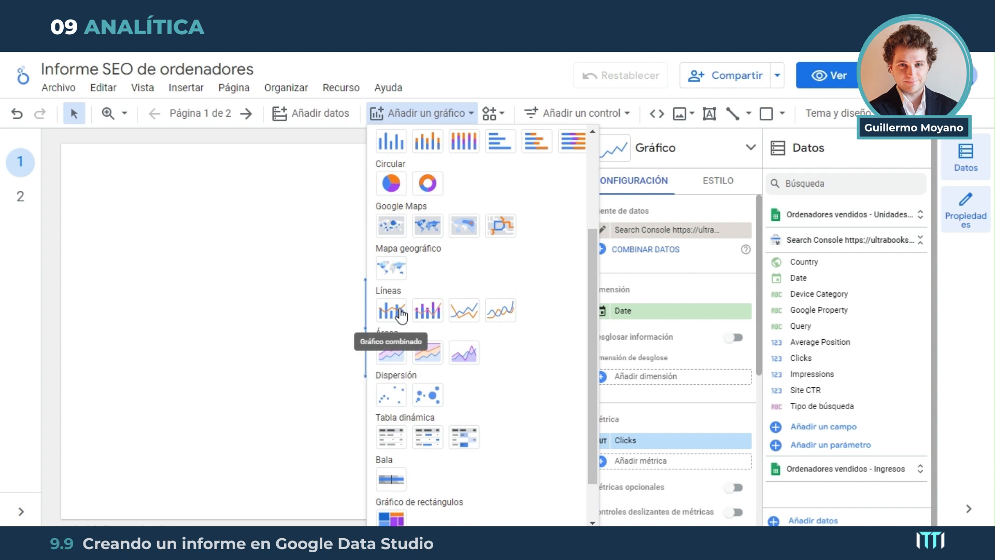
{"action": "left_click", "coordinate": [397, 313]}
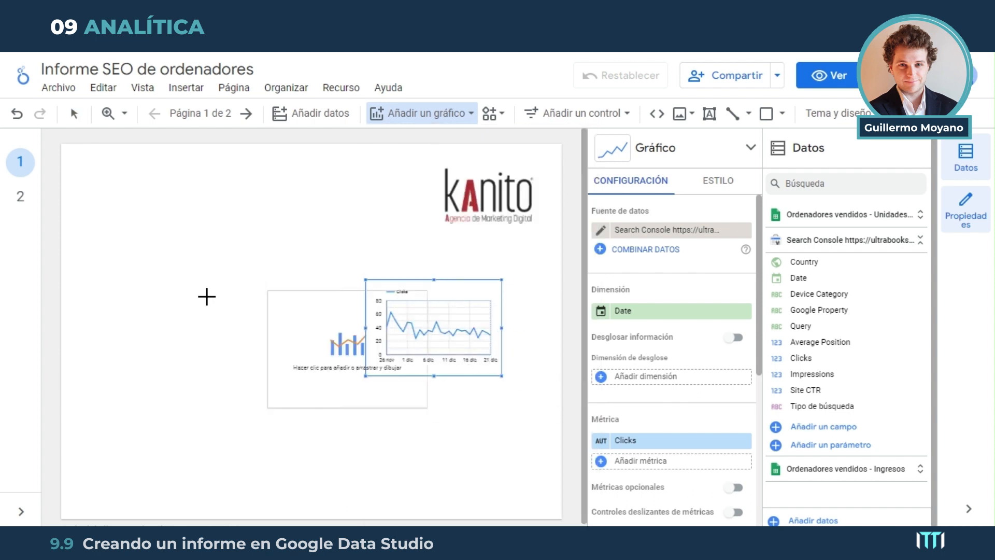
{"action": "left_click", "coordinate": [134, 413]}
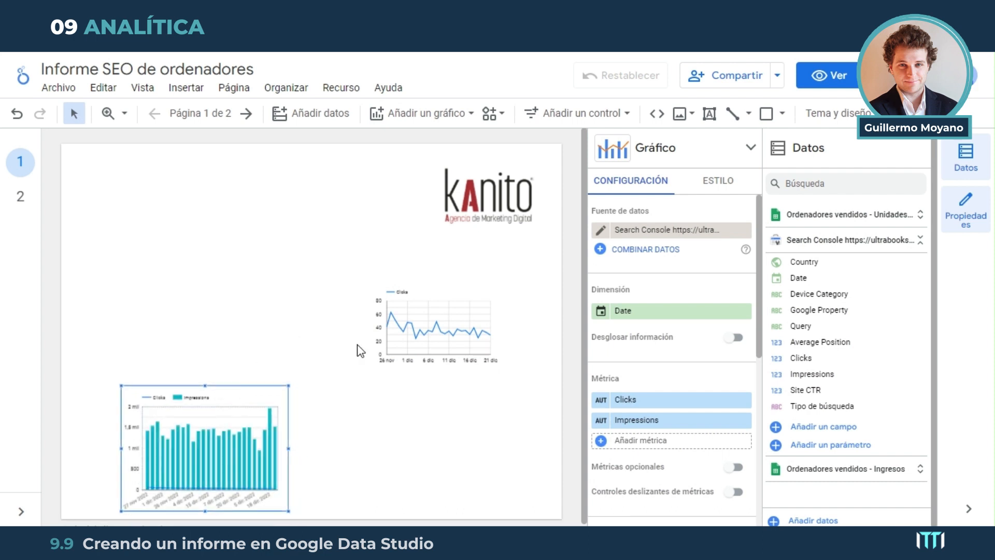
{"action": "left_click_drag", "start_coordinate": [437, 302], "coordinate": [140, 267]}
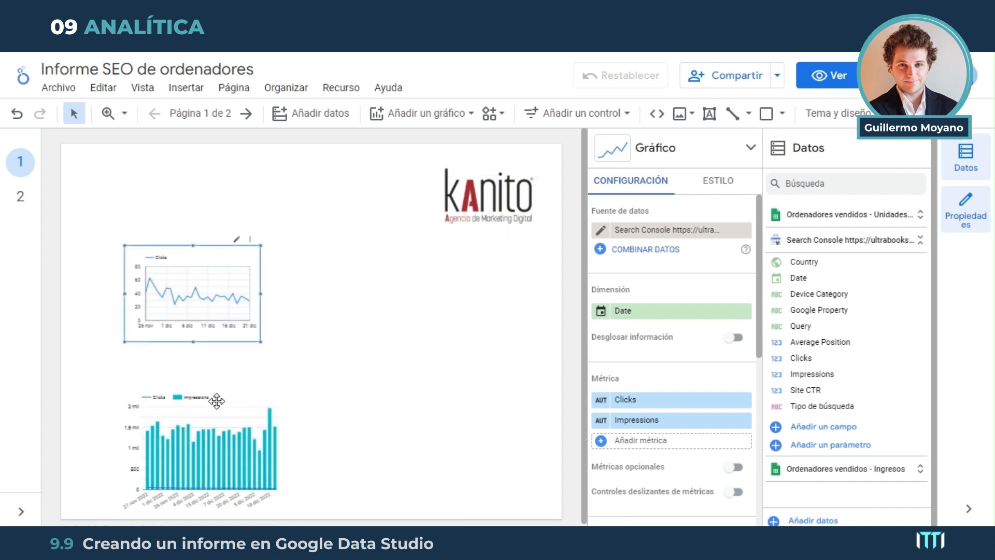
Change the time series chart's data source to Ordenadores vendidos - Unidades vendidas
{"action": "left_click", "coordinate": [200, 440]}
{"action": "left_click", "coordinate": [184, 311]}
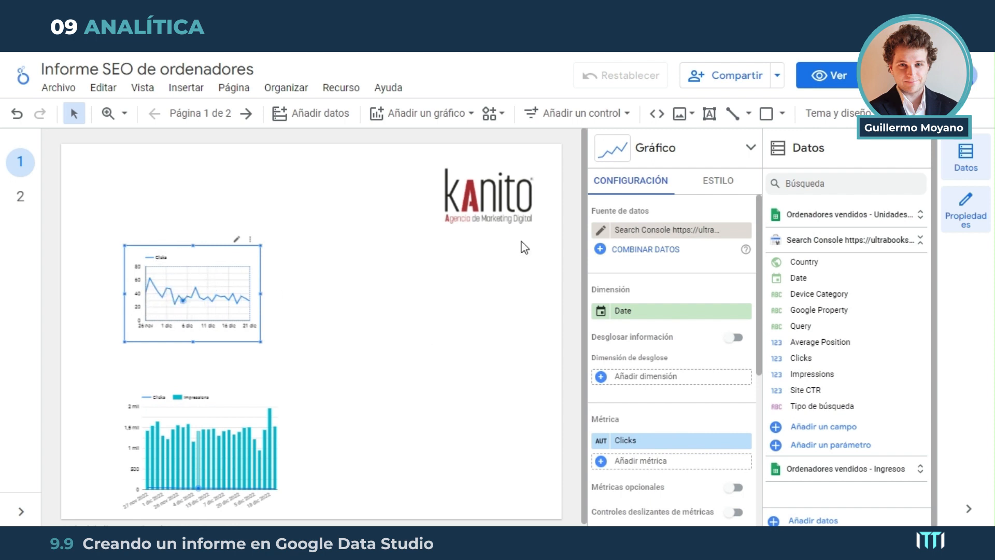
{"action": "left_click", "coordinate": [657, 235]}
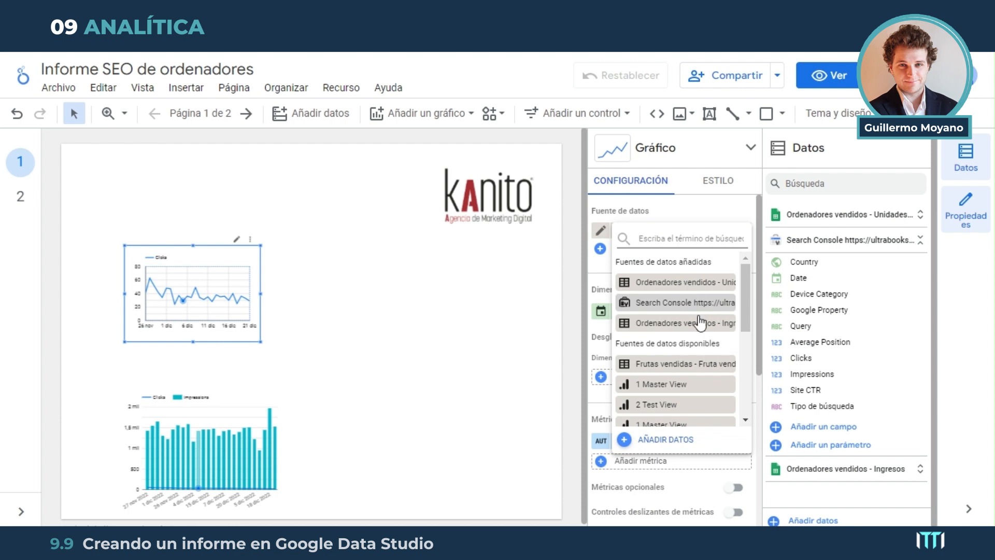
{"action": "left_click", "coordinate": [696, 283]}
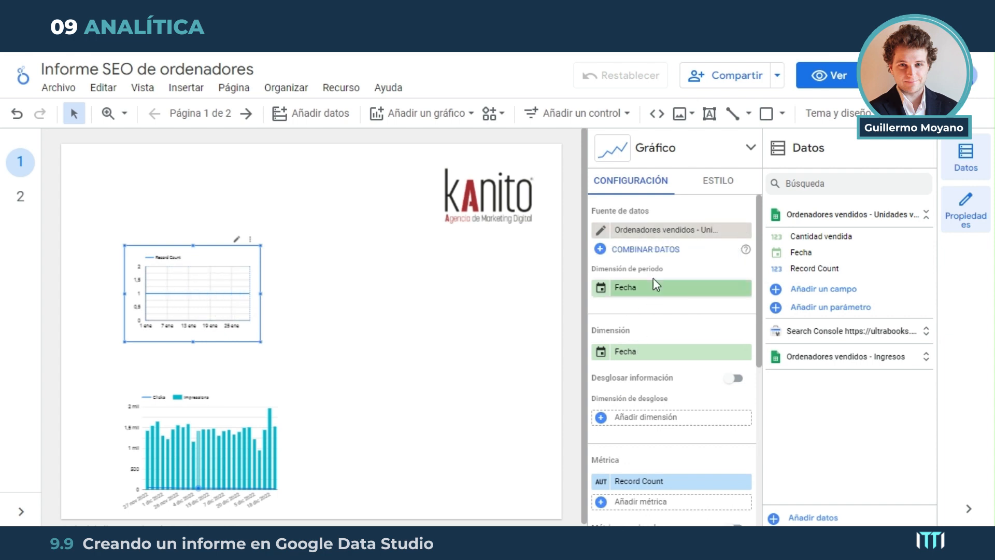
Set the time series chart's metric to Cantidad vendida and enlarge the chart toward the middle of the page
{"action": "left_click", "coordinate": [691, 297]}
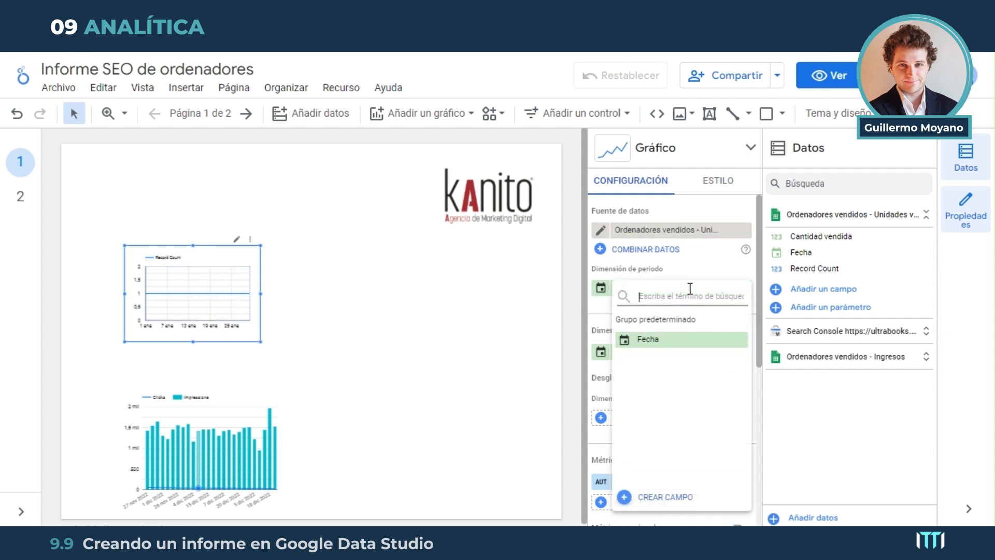
{"action": "left_click", "coordinate": [713, 274]}
{"action": "scroll", "coordinate": [677, 351], "scroll_direction": "down", "scroll_amount": 3}
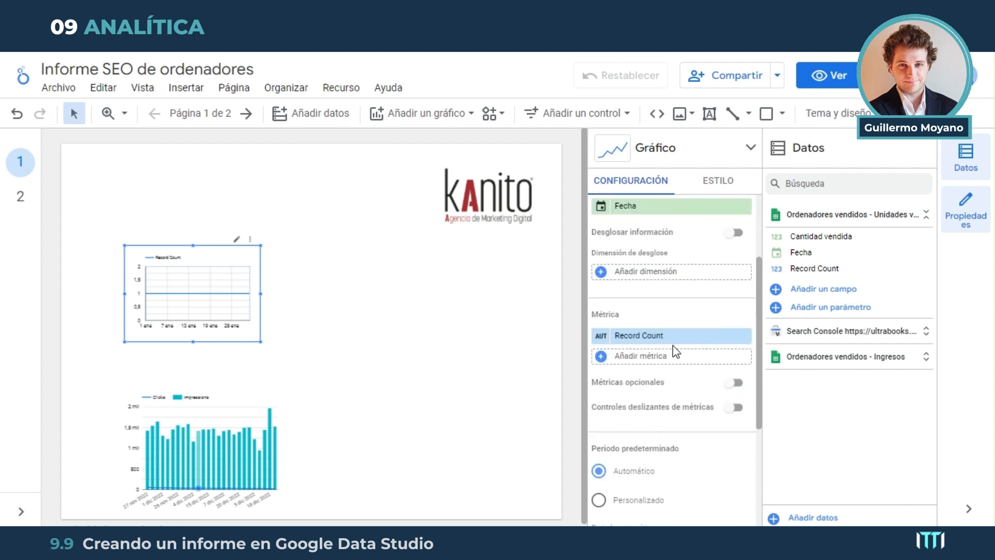
{"action": "left_click", "coordinate": [633, 337]}
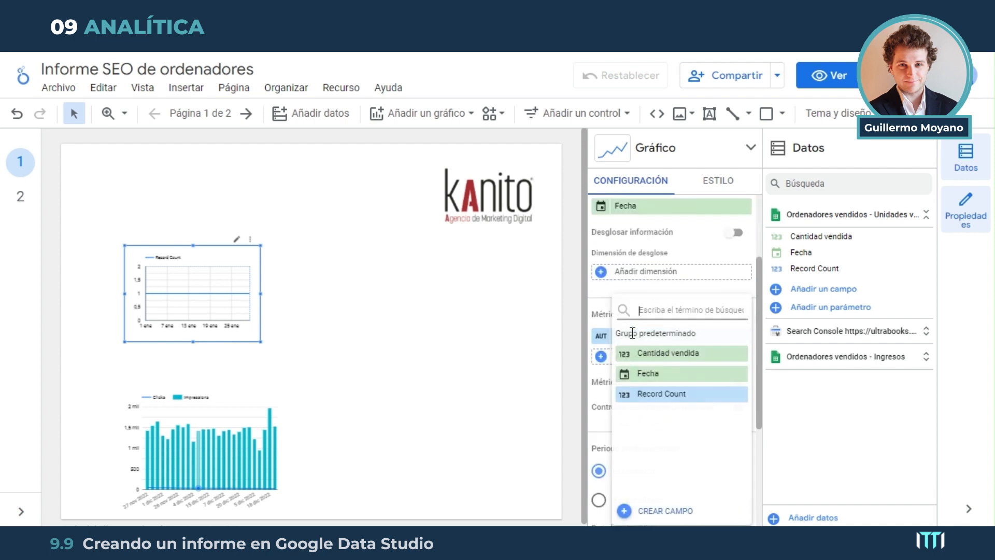
{"action": "left_click", "coordinate": [673, 351]}
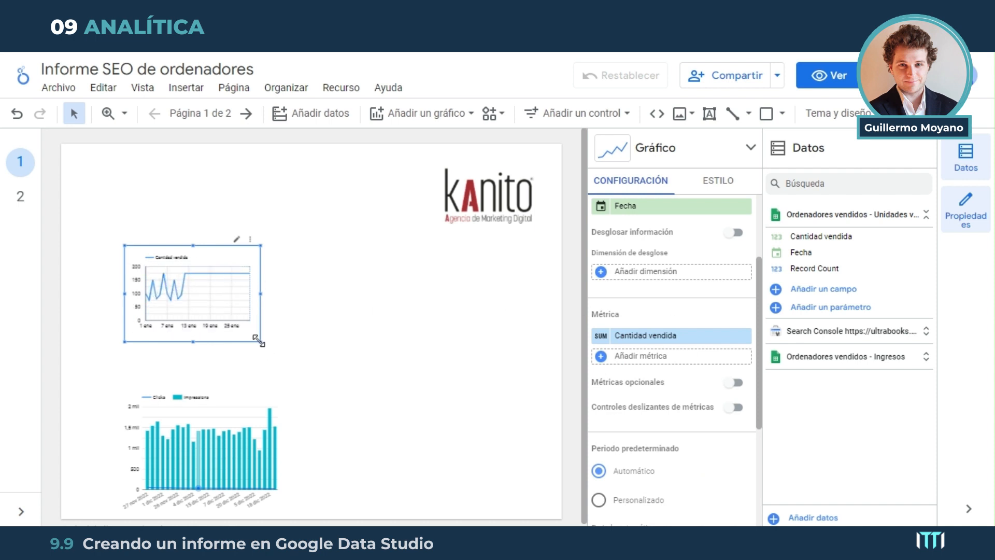
{"action": "left_click_drag", "start_coordinate": [259, 342], "coordinate": [330, 376]}
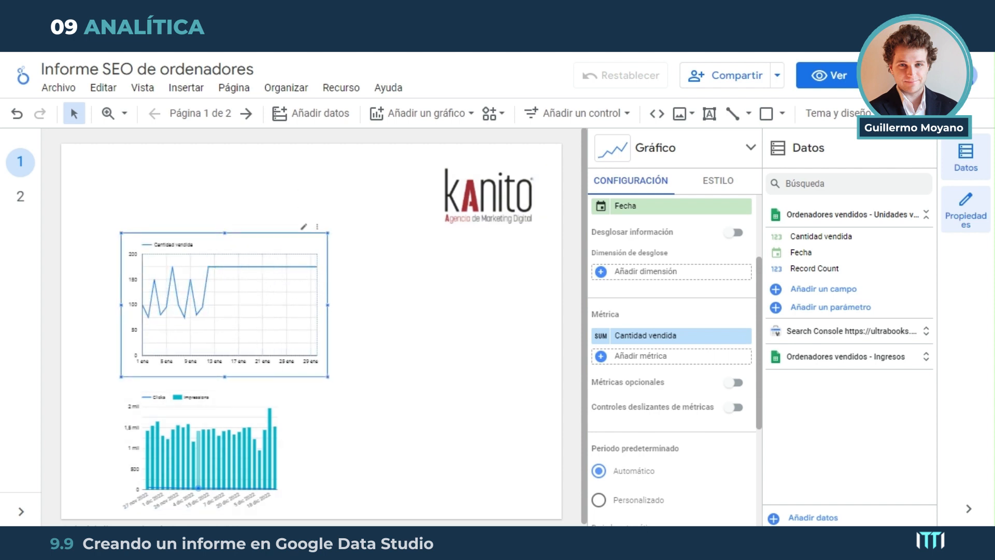
Switch to the Ordenadores vendidos spreadsheet in Google Sheets, examine the Unidades vendidas quantities against the chart, and return to the Looker Studio report
{"action": "key", "text": "ctrl+Tab"}
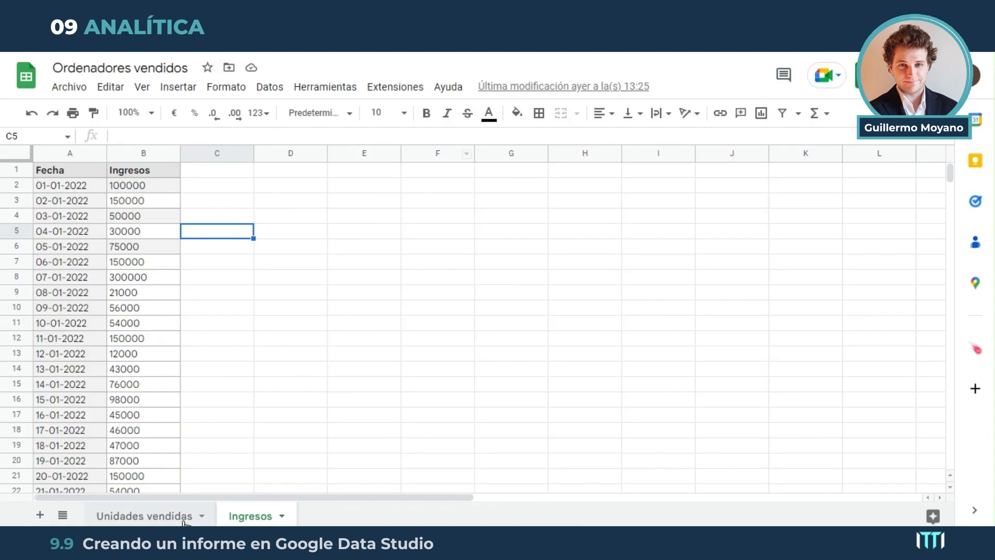
{"action": "left_click", "coordinate": [165, 516]}
{"action": "scroll", "coordinate": [177, 349], "scroll_direction": "down", "scroll_amount": 7}
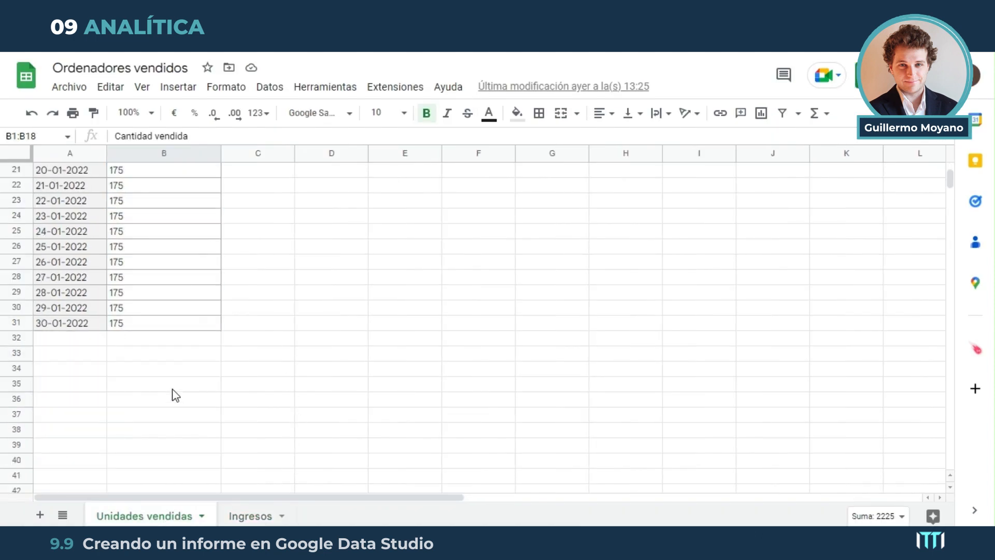
{"action": "scroll", "coordinate": [196, 390], "scroll_direction": "up", "scroll_amount": 2}
{"action": "left_click_drag", "start_coordinate": [171, 415], "coordinate": [178, 216]}
{"action": "scroll", "coordinate": [157, 362], "scroll_direction": "up", "scroll_amount": 4}
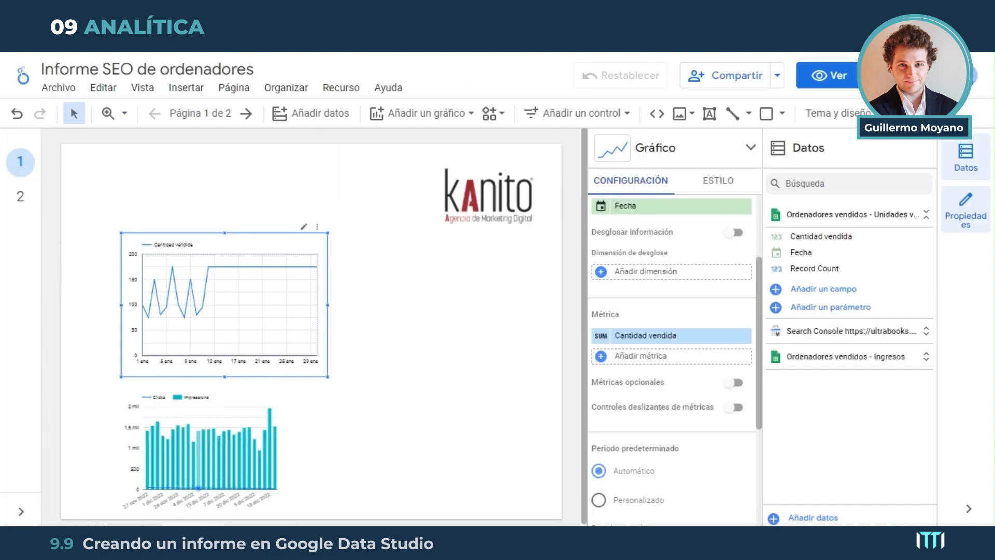
{"action": "left_click", "coordinate": [371, 13]}
Cut the Cantidad vendida time series chart from page 1 and paste it onto page 2
{"action": "right_click", "coordinate": [248, 311]}
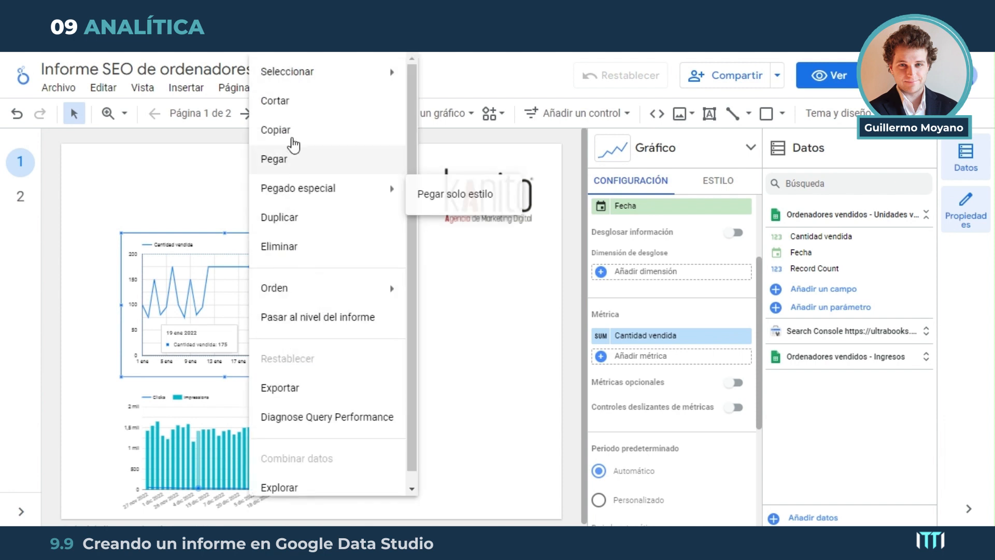
{"action": "left_click", "coordinate": [289, 100]}
{"action": "left_click", "coordinate": [200, 113]}
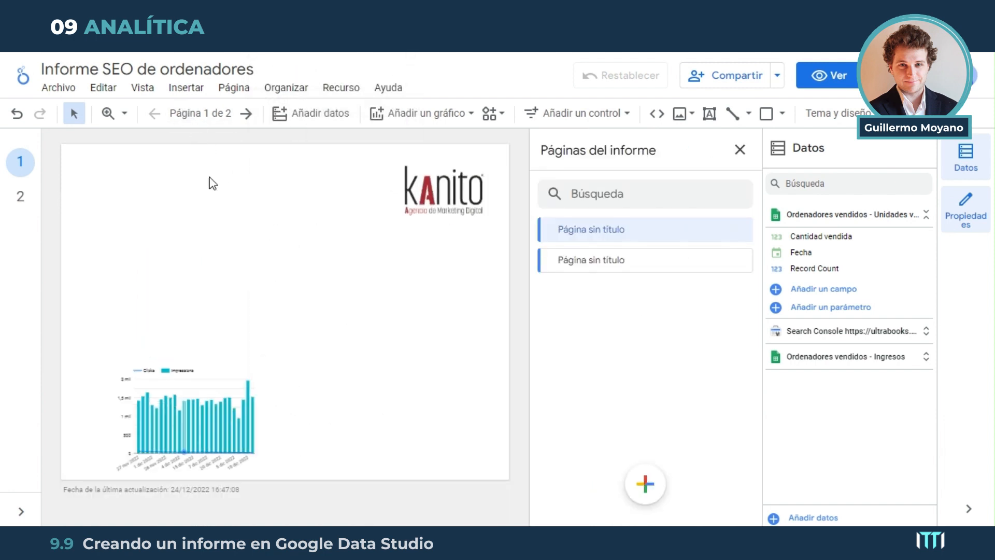
{"action": "left_click", "coordinate": [247, 114]}
{"action": "right_click", "coordinate": [234, 278]}
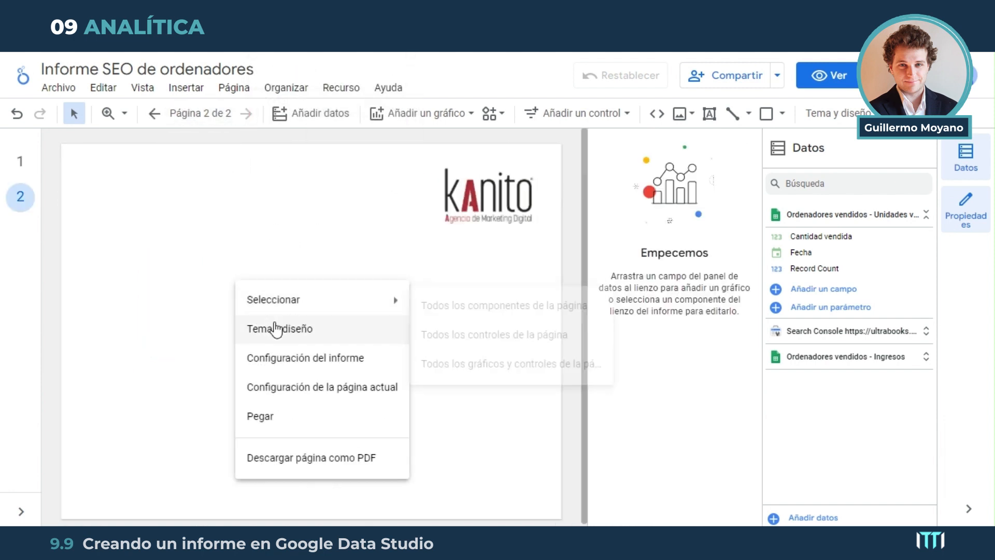
{"action": "left_click", "coordinate": [280, 418]}
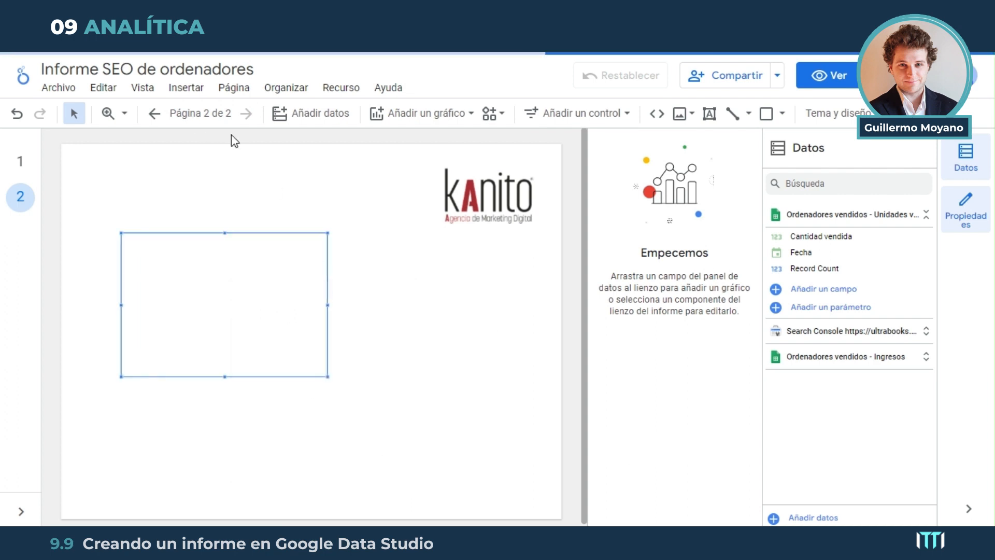
Return to page 1 and move the clicks and impressions combined chart higher on the page
{"action": "left_click", "coordinate": [154, 113]}
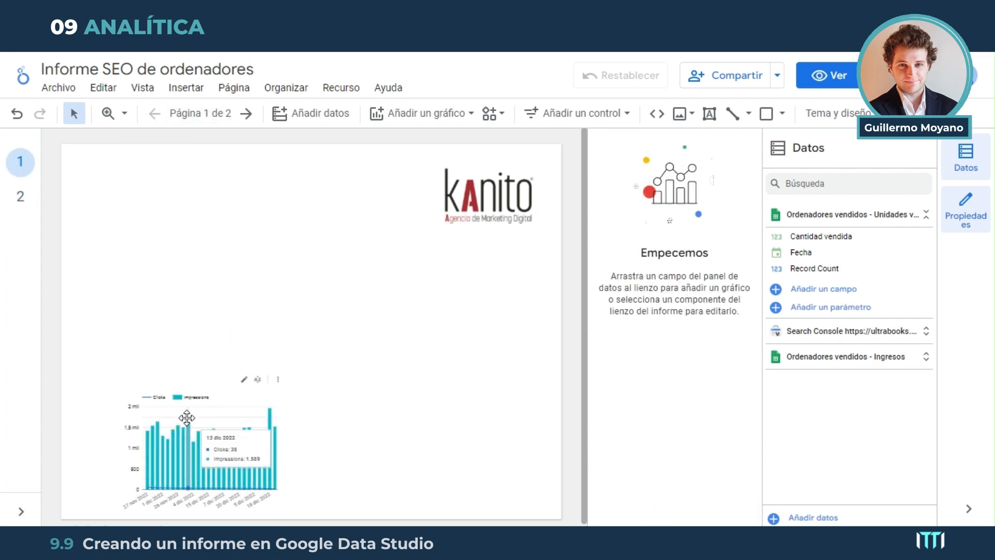
{"action": "left_click_drag", "start_coordinate": [209, 414], "coordinate": [200, 337]}
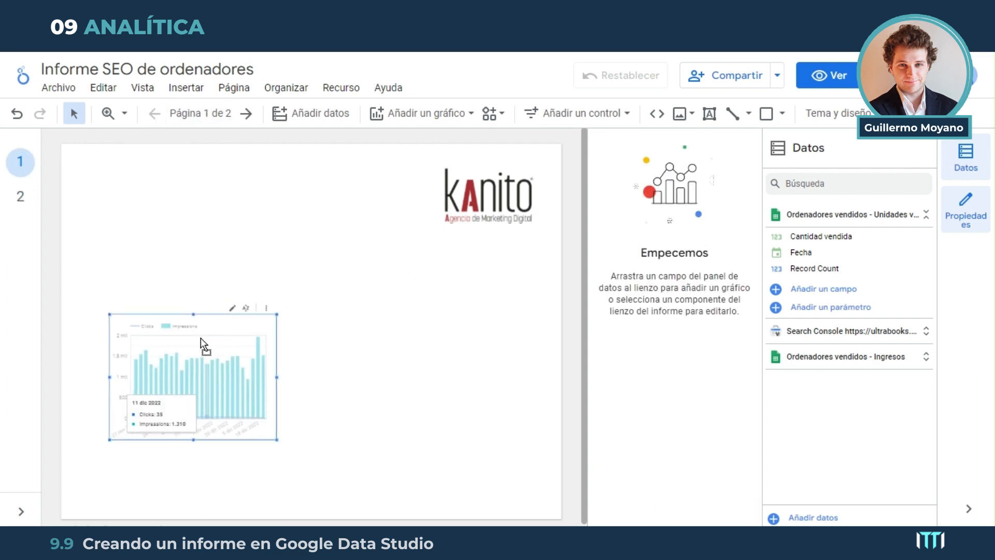
On page 2, duplicate the Cantidad vendida time series chart and arrange the two copies side by side below the logo
{"action": "left_click", "coordinate": [246, 114]}
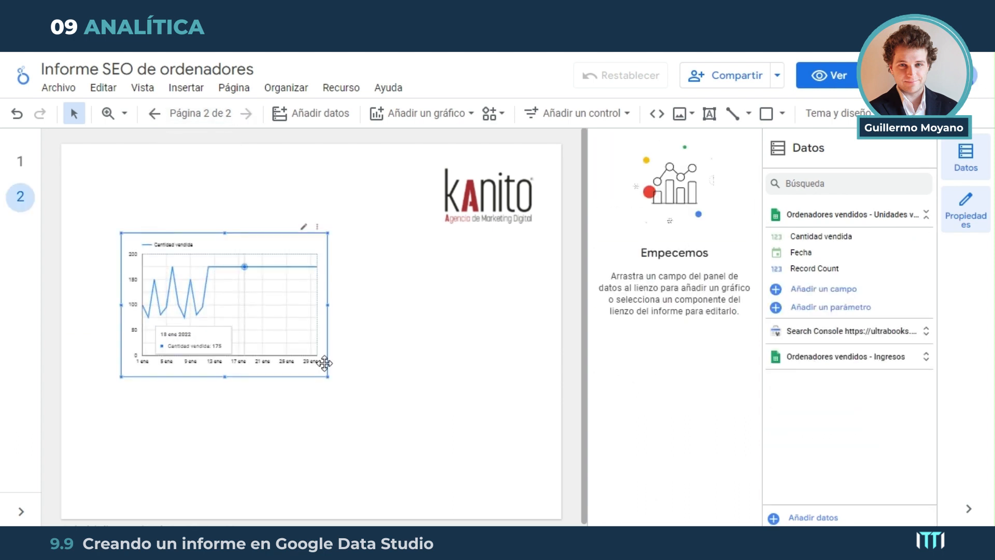
{"action": "right_click", "coordinate": [250, 327]}
{"action": "left_click", "coordinate": [291, 220]}
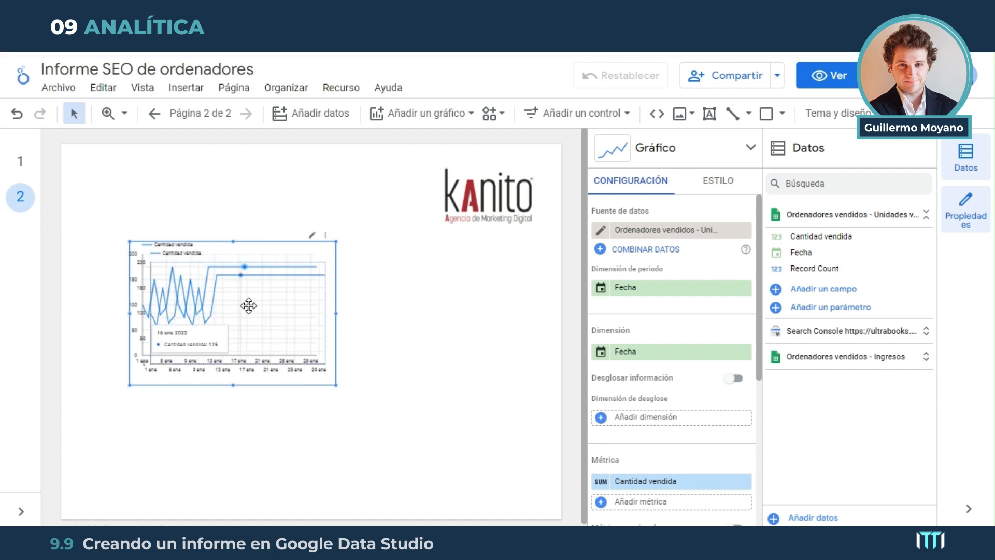
{"action": "left_click_drag", "start_coordinate": [249, 306], "coordinate": [444, 344]}
{"action": "left_click_drag", "start_coordinate": [254, 312], "coordinate": [215, 307]}
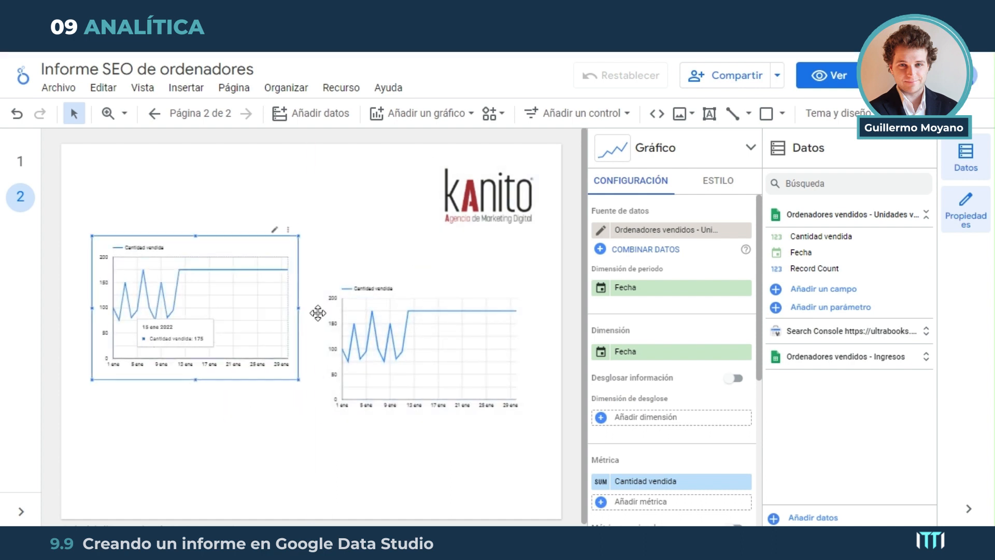
{"action": "left_click_drag", "start_coordinate": [391, 320], "coordinate": [390, 276]}
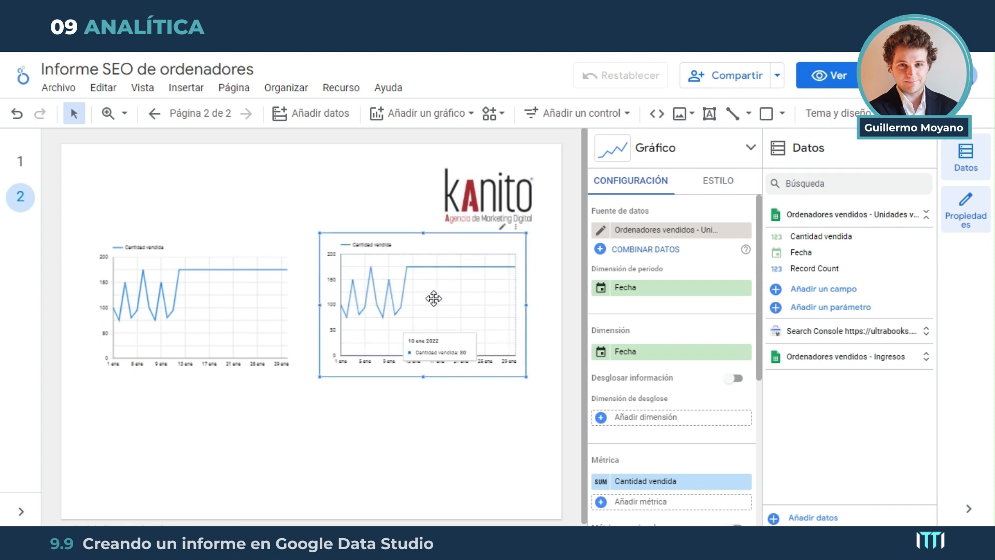
Switch the duplicated chart's data source to Ordenadores vendidos - Ingresos and level the two charts with each other
{"action": "left_click", "coordinate": [673, 230]}
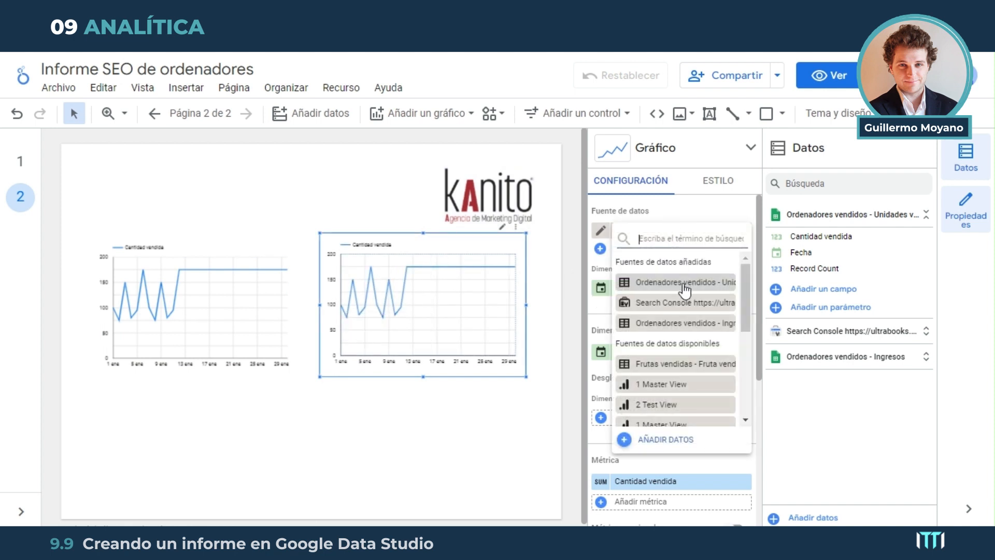
{"action": "left_click", "coordinate": [697, 325]}
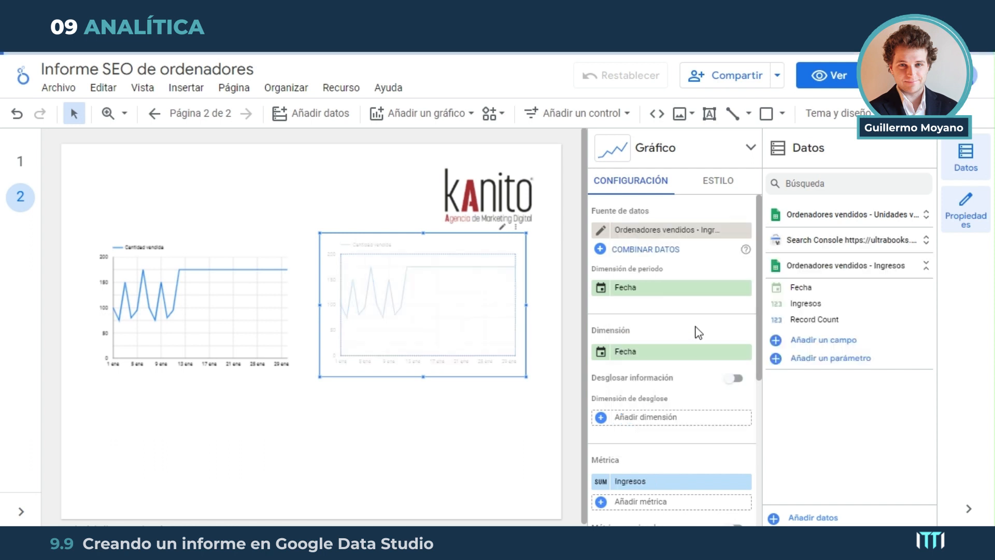
{"action": "left_click_drag", "start_coordinate": [466, 285], "coordinate": [486, 292]}
{"action": "left_click_drag", "start_coordinate": [242, 313], "coordinate": [237, 319]}
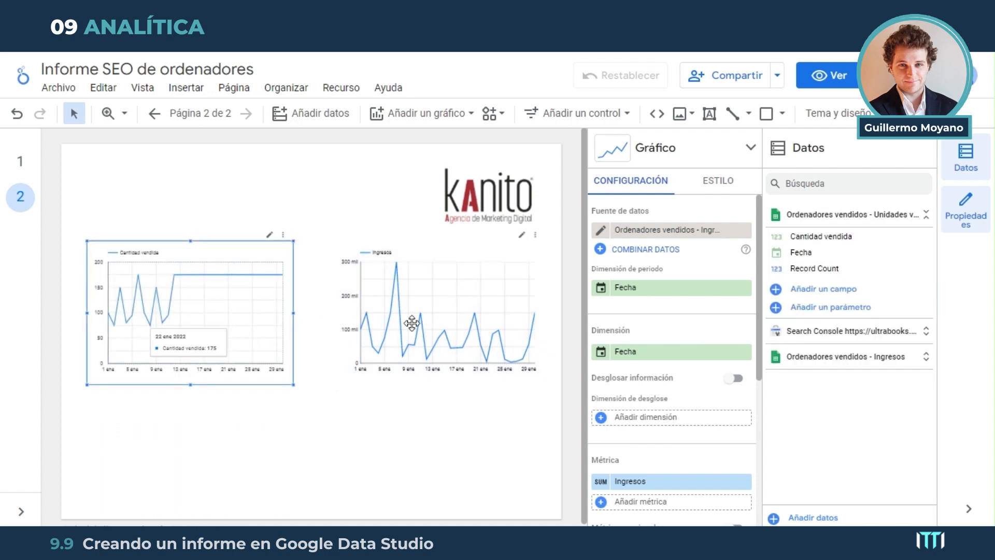
{"action": "left_click", "coordinate": [452, 301]}
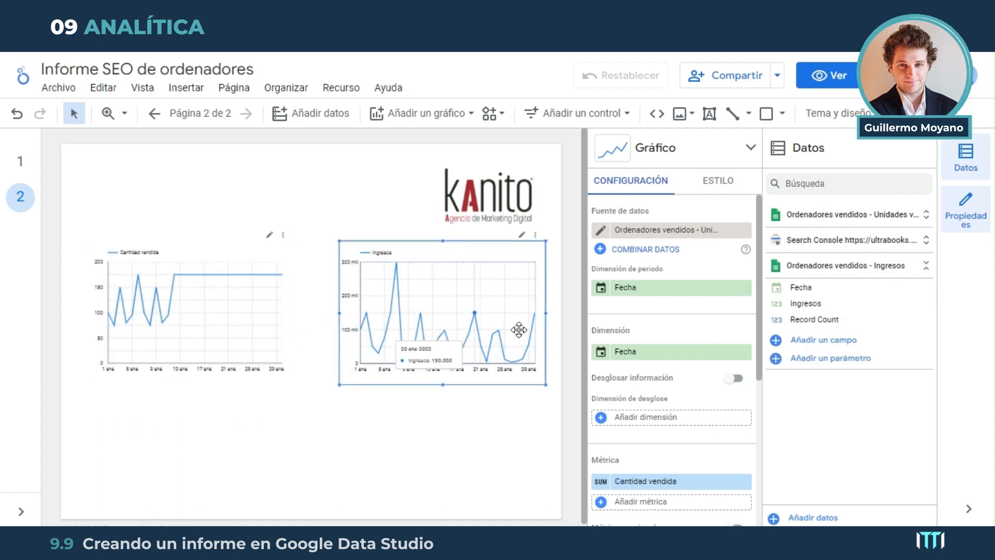
Return to page 1, enlarge the clicks and impressions combined chart and reposition it higher, below and to the left of the logo
{"action": "left_click", "coordinate": [153, 113]}
{"action": "left_click", "coordinate": [195, 323]}
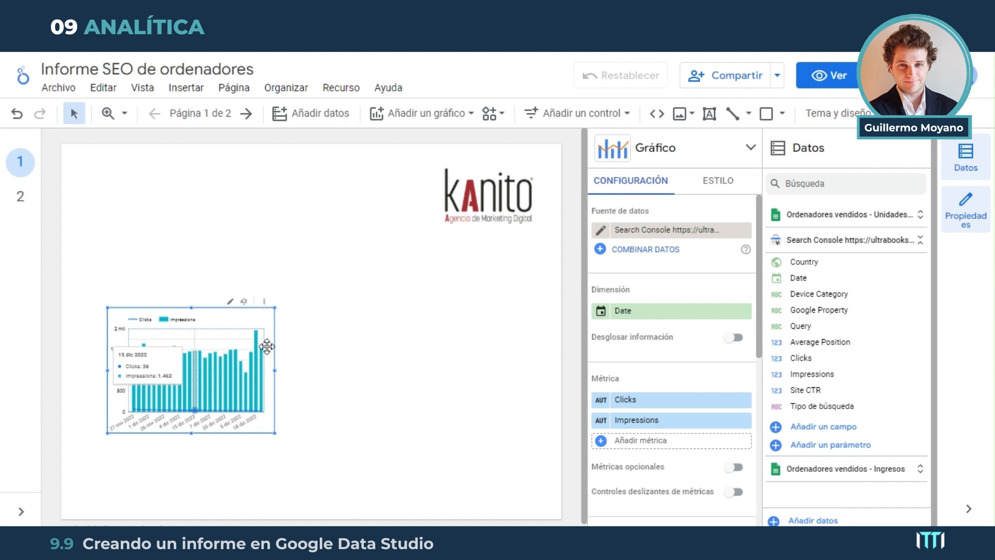
{"action": "left_click_drag", "start_coordinate": [217, 332], "coordinate": [279, 330]}
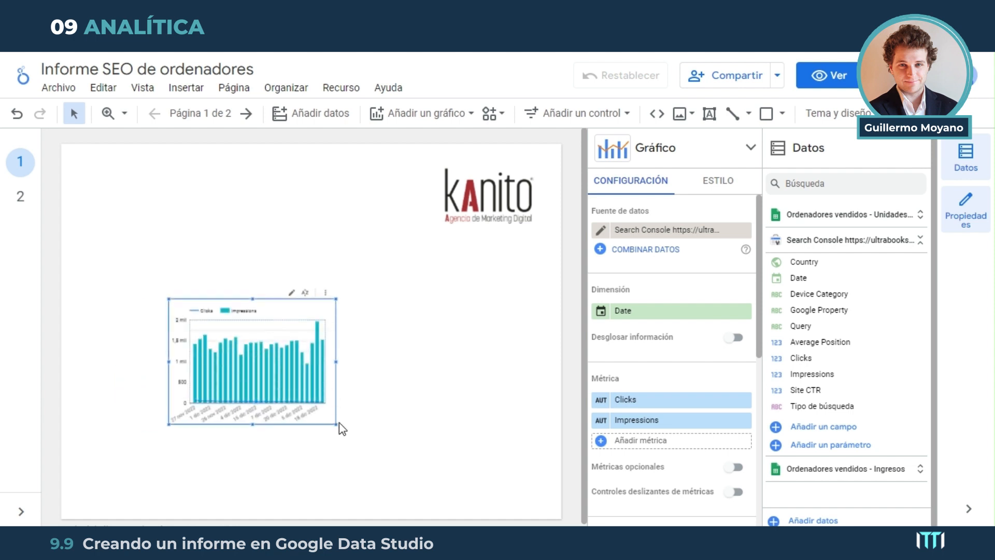
{"action": "left_click_drag", "start_coordinate": [336, 425], "coordinate": [409, 454]}
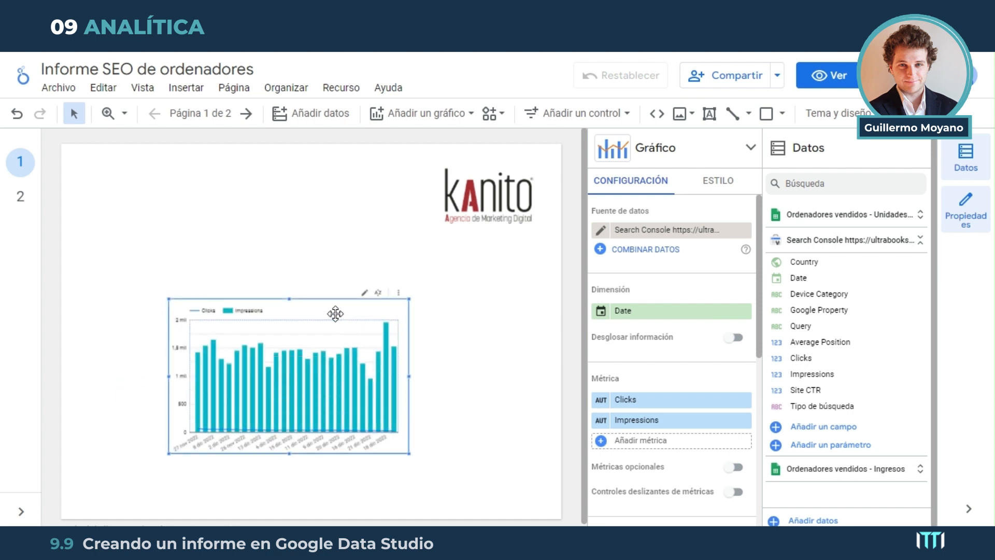
{"action": "left_click_drag", "start_coordinate": [335, 313], "coordinate": [313, 307]}
{"action": "left_click", "coordinate": [669, 231]}
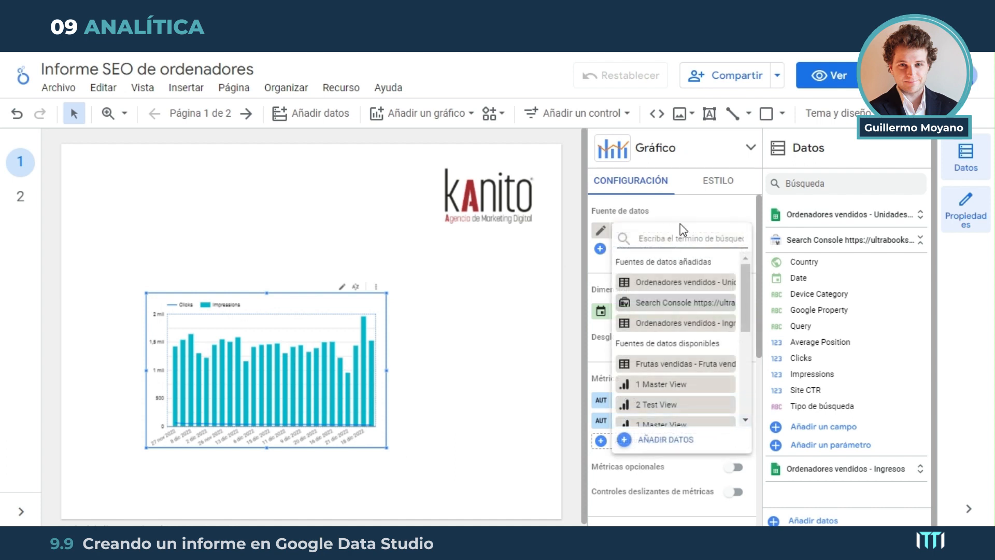
{"action": "left_click", "coordinate": [438, 391]}
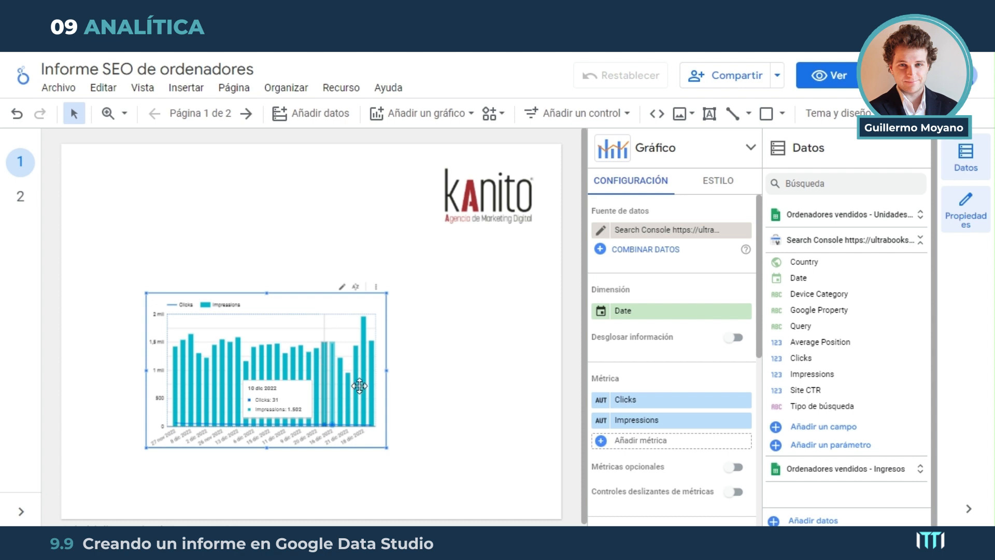
{"action": "left_click_drag", "start_coordinate": [313, 318], "coordinate": [274, 276]}
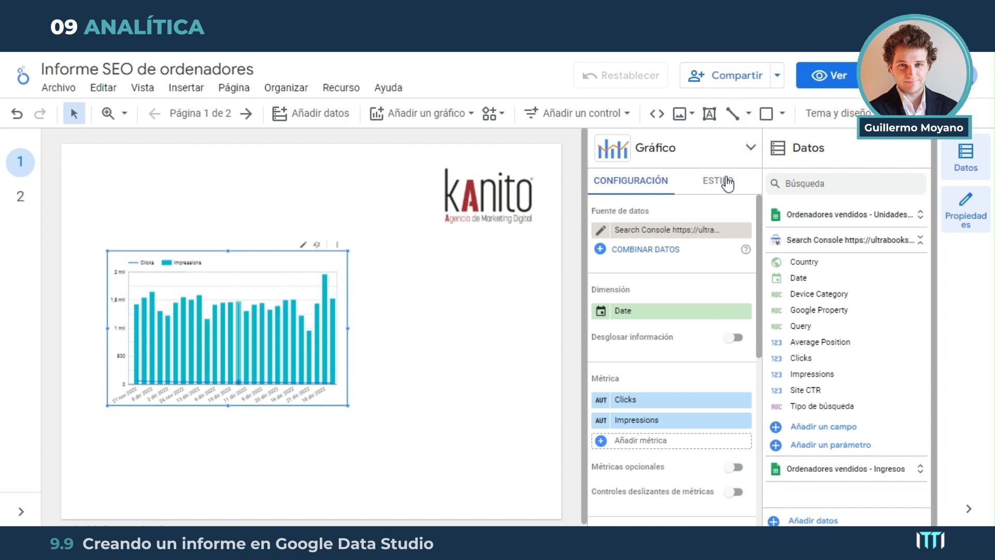
Change the bar color of the Impressions series in the combined chart to red
{"action": "left_click", "coordinate": [746, 183]}
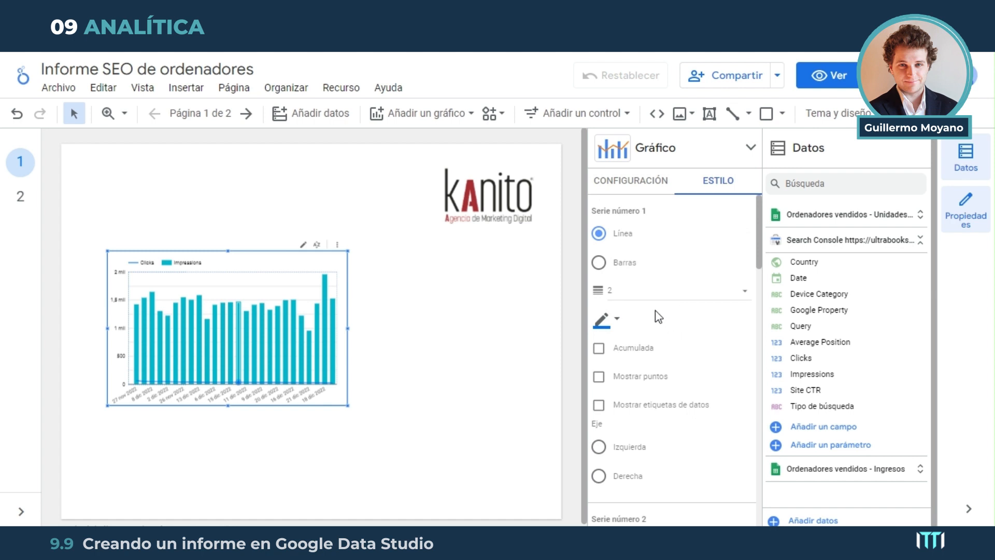
{"action": "scroll", "coordinate": [661, 289], "scroll_direction": "down", "scroll_amount": 4}
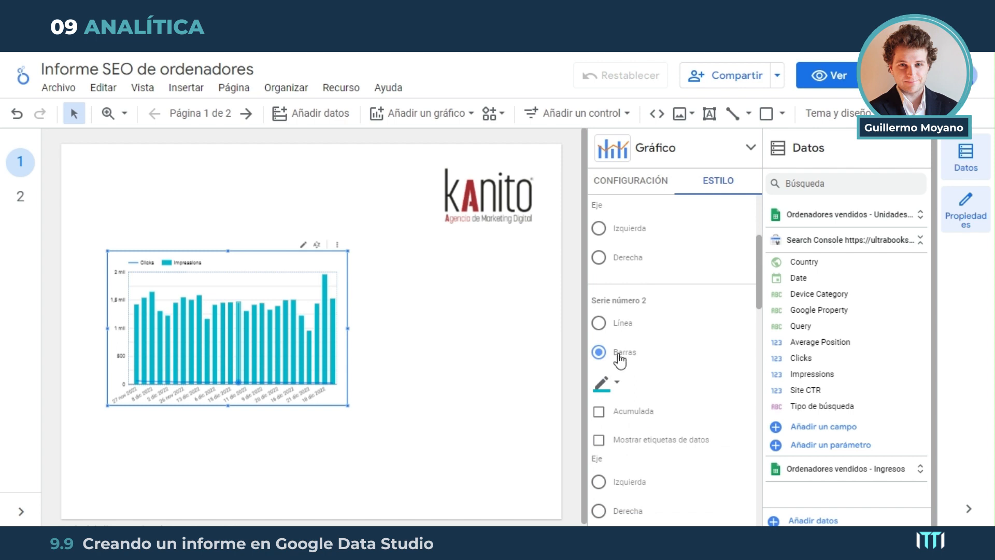
{"action": "left_click", "coordinate": [615, 387]}
{"action": "left_click", "coordinate": [651, 354]}
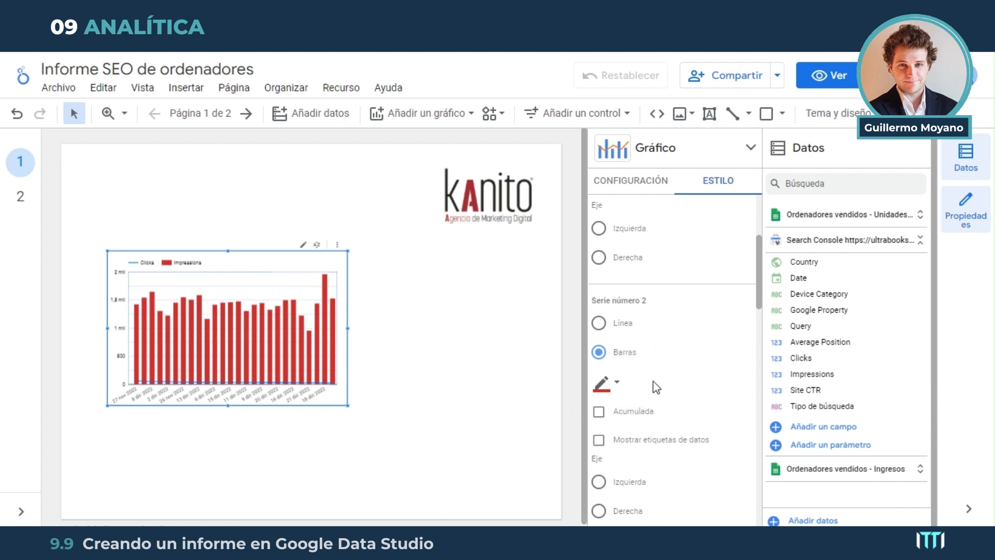
Assign the Clicks line, series number 1, to the right axis of the combined chart
{"action": "scroll", "coordinate": [653, 382], "scroll_direction": "up", "scroll_amount": 4}
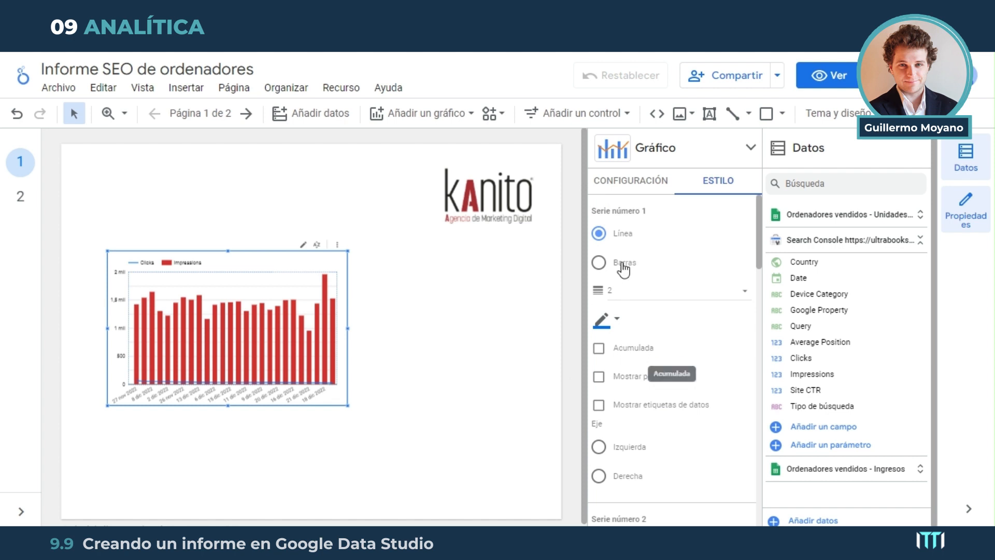
{"action": "scroll", "coordinate": [647, 430], "scroll_direction": "down", "scroll_amount": 3}
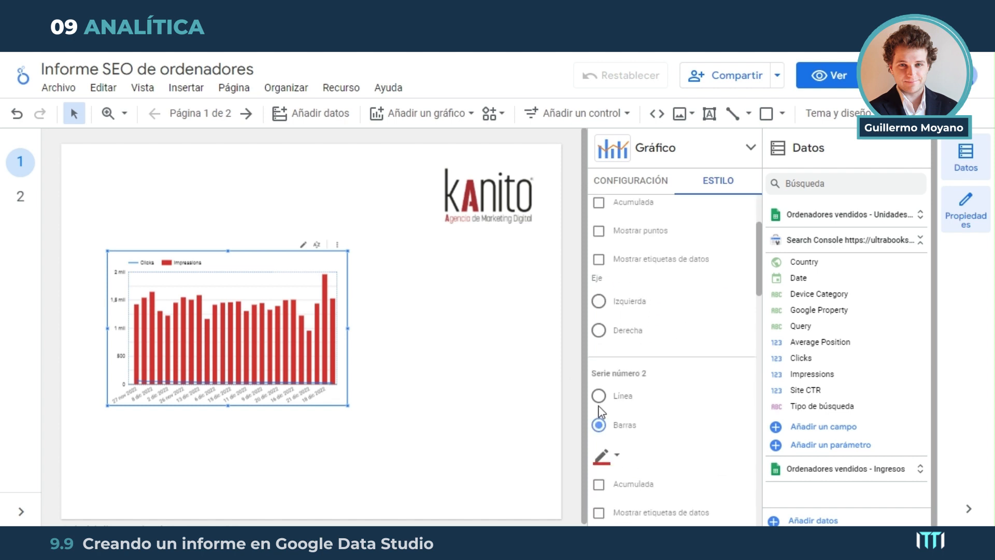
{"action": "left_click", "coordinate": [599, 330]}
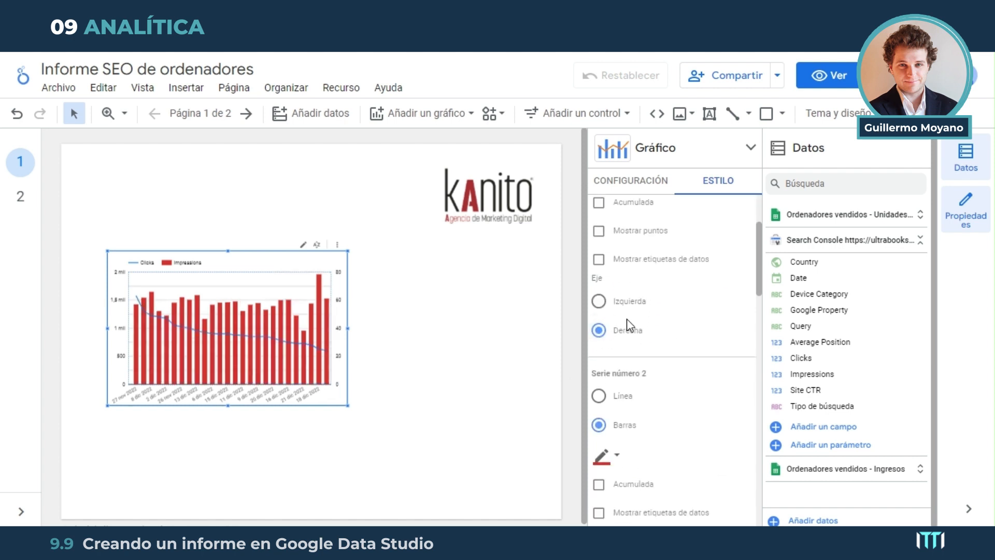
{"action": "left_click", "coordinate": [599, 302]}
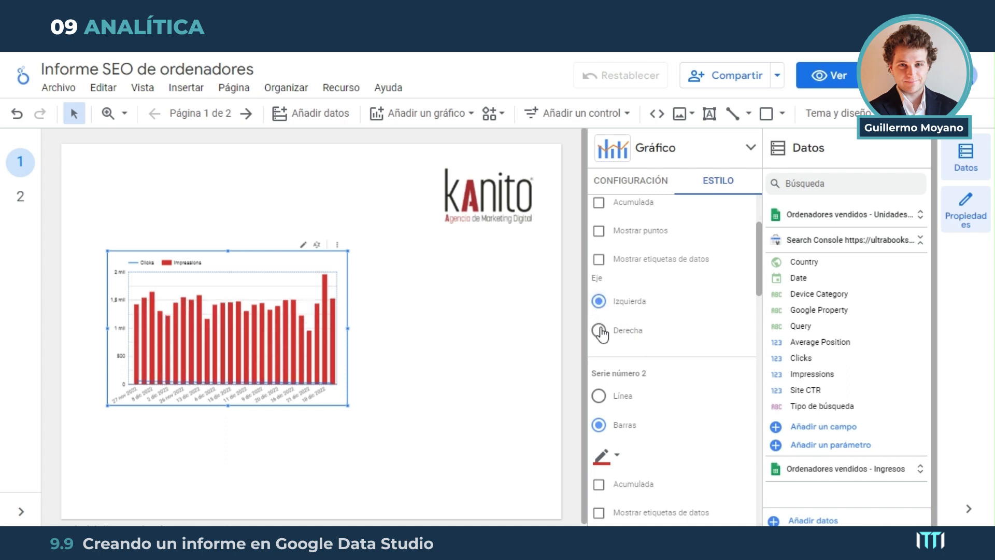
{"action": "left_click", "coordinate": [599, 330]}
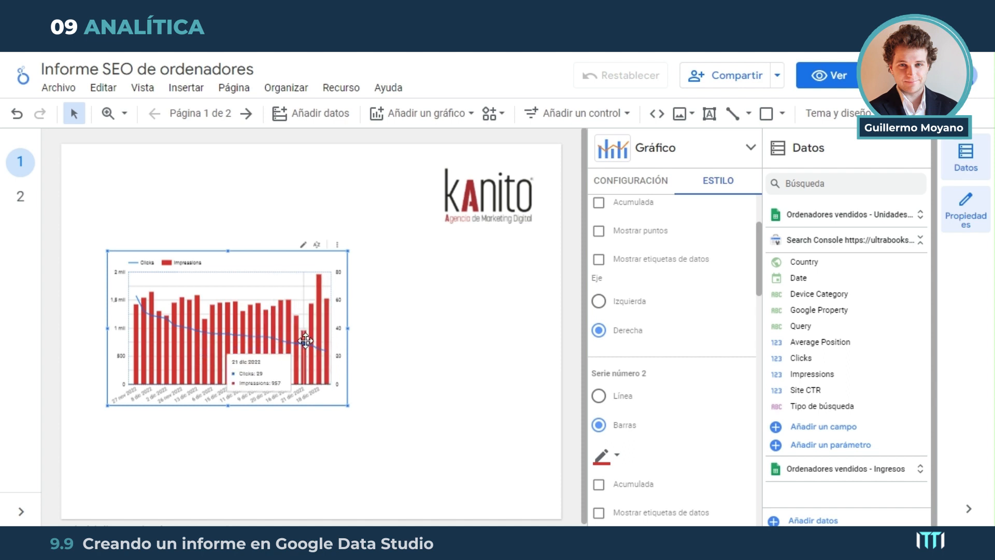
Sort the combined chart by Date, widen it to nearly the full page width and make it taller
{"action": "left_click", "coordinate": [338, 244]}
{"action": "mouse_move", "coordinate": [459, 412]}
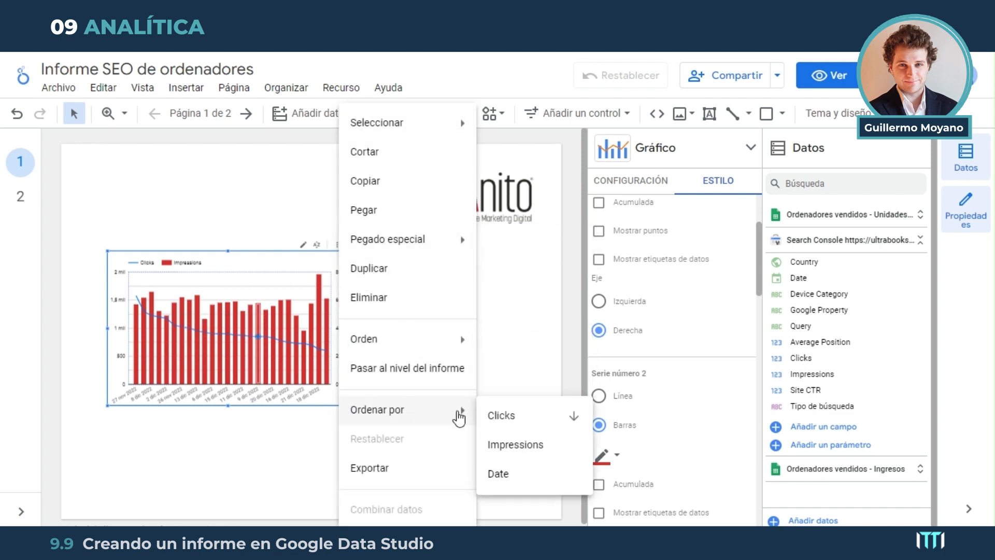
{"action": "left_click", "coordinate": [528, 477]}
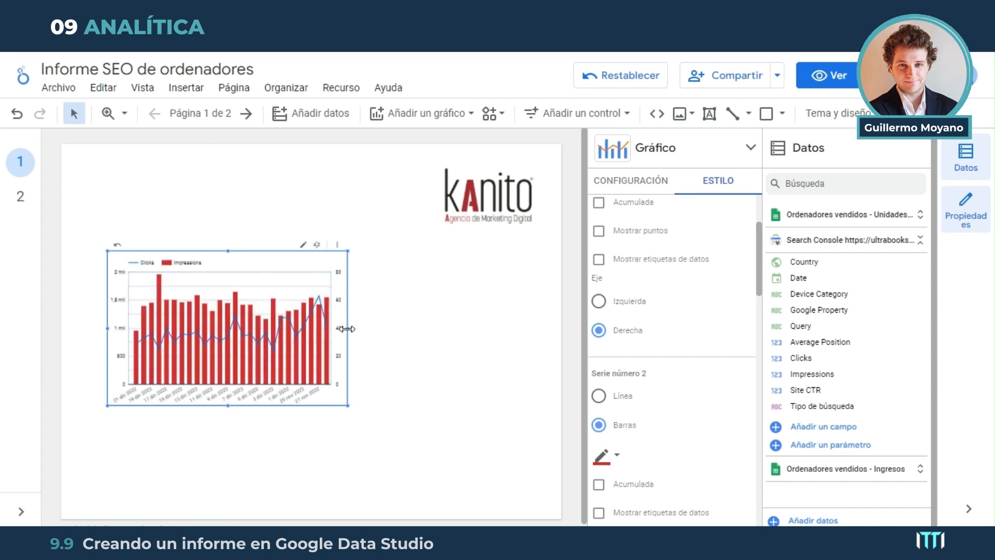
{"action": "left_click_drag", "start_coordinate": [346, 327], "coordinate": [514, 327]}
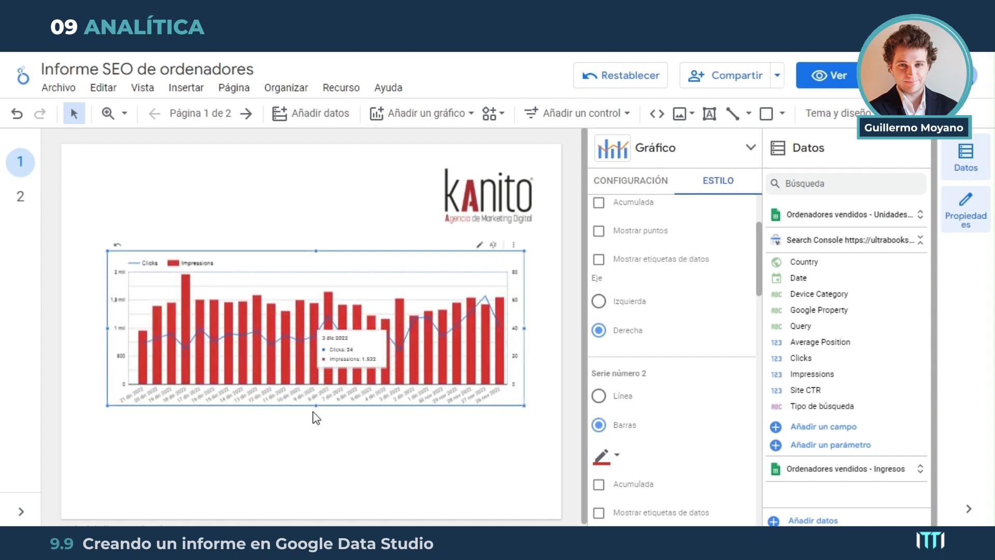
{"action": "left_click_drag", "start_coordinate": [315, 406], "coordinate": [317, 438]}
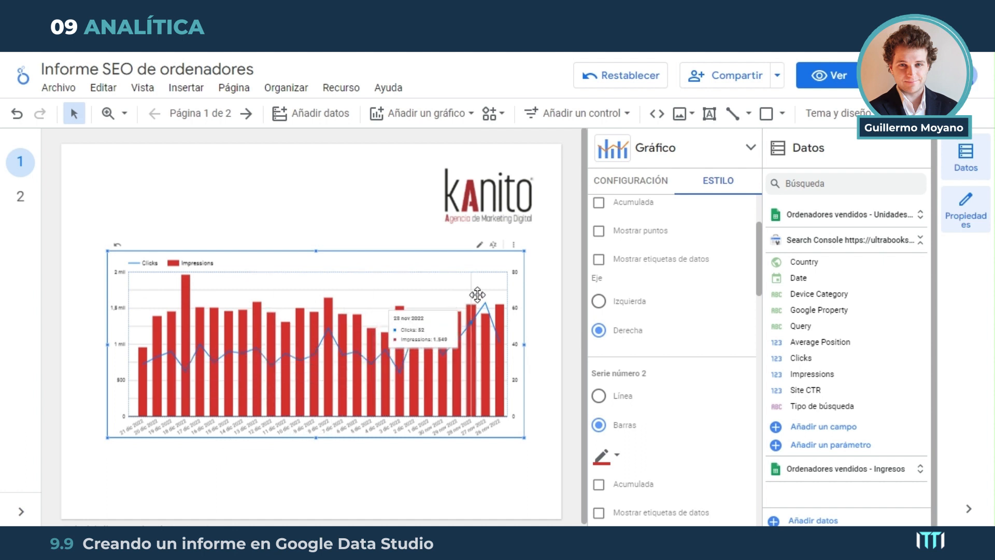
Reverse the combined chart's Date sorting so the days run from oldest to newest
{"action": "left_click", "coordinate": [514, 248]}
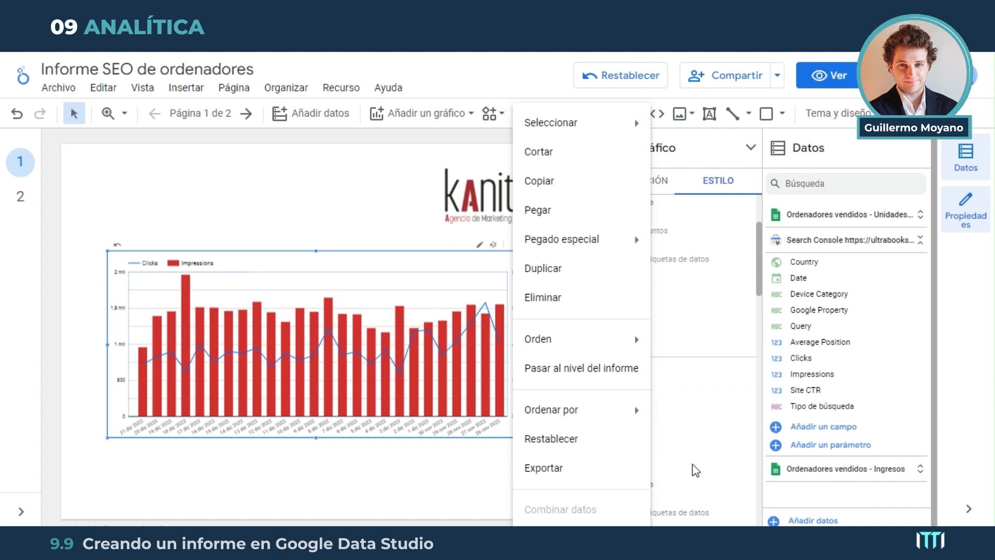
{"action": "mouse_move", "coordinate": [624, 410]}
{"action": "left_click", "coordinate": [751, 475]}
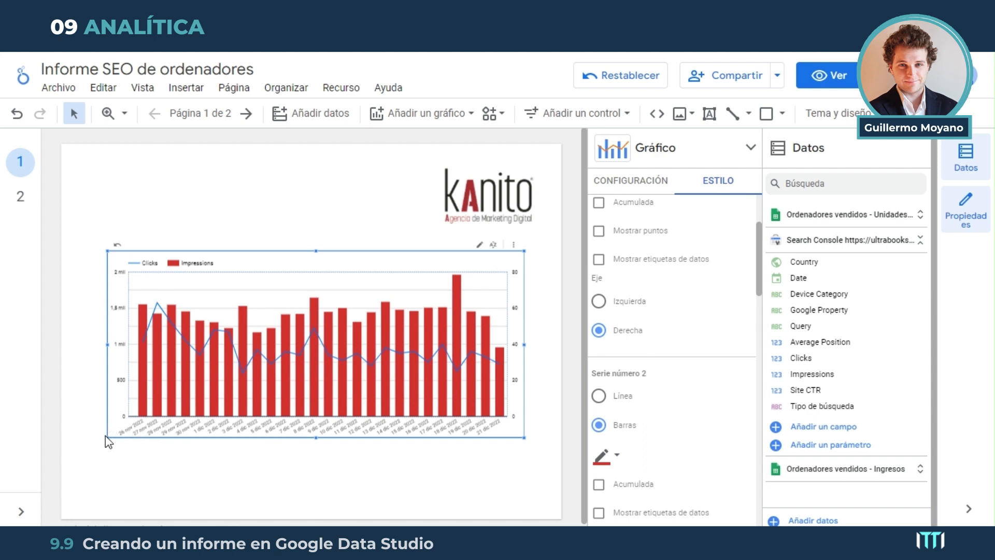
Resize the combined chart toward both page margins and adjust its position so it sits centered below the logo
{"action": "left_click_drag", "start_coordinate": [107, 438], "coordinate": [77, 450]}
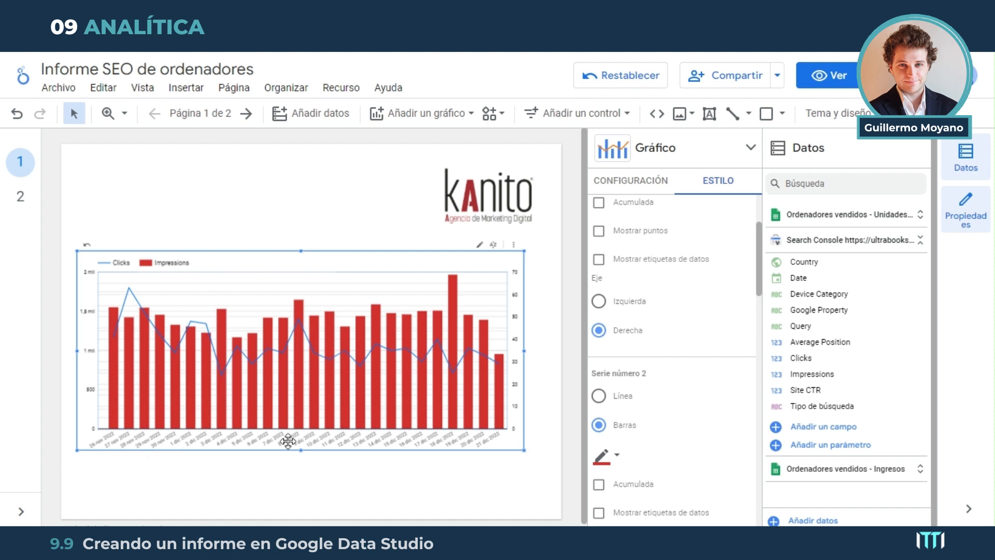
{"action": "left_click_drag", "start_coordinate": [351, 265], "coordinate": [362, 284]}
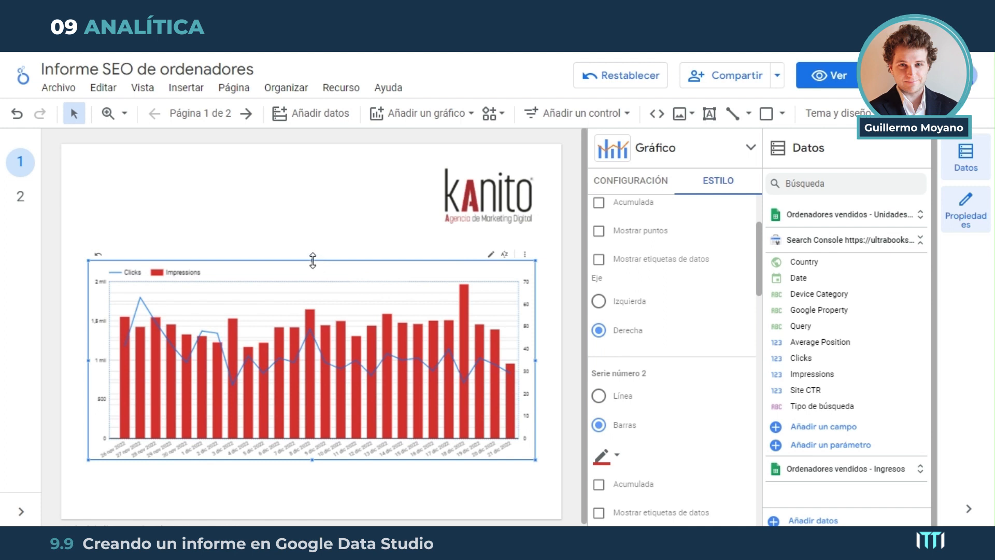
{"action": "left_click_drag", "start_coordinate": [312, 260], "coordinate": [326, 283]}
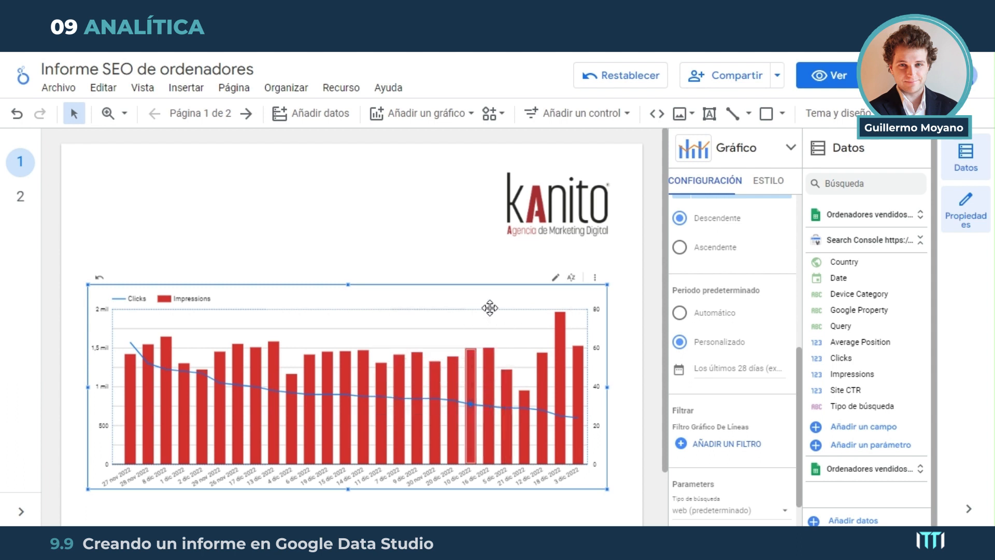
{"action": "left_click_drag", "start_coordinate": [491, 299], "coordinate": [489, 286]}
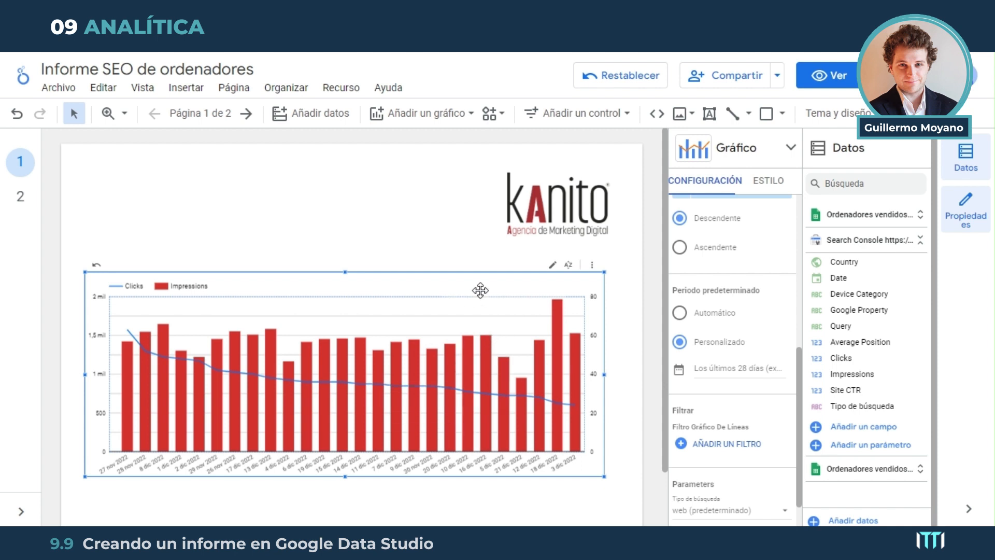
{"action": "left_click_drag", "start_coordinate": [480, 288], "coordinate": [478, 281]}
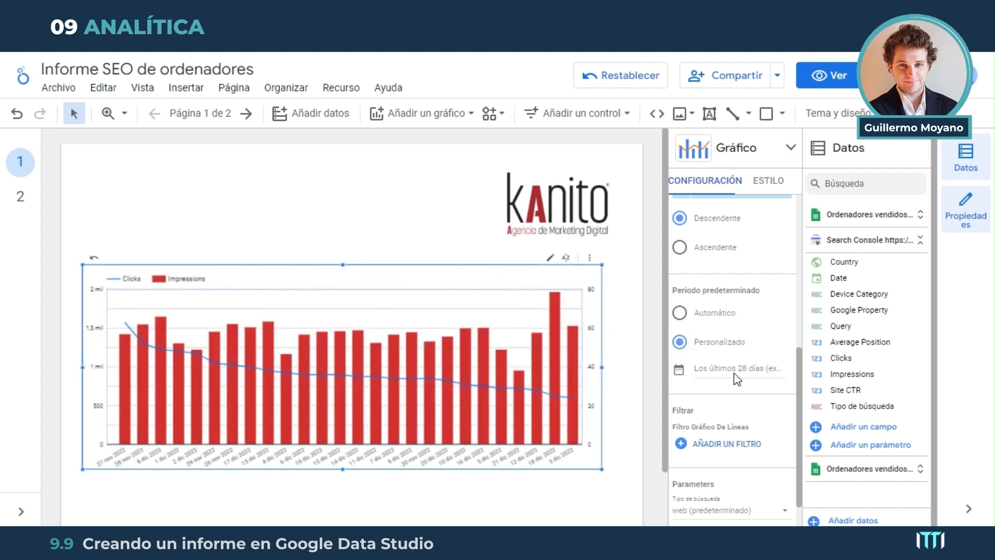
Set the combined chart's custom date range to a fixed period from 1 to 31 December 2022
{"action": "left_click", "coordinate": [744, 371]}
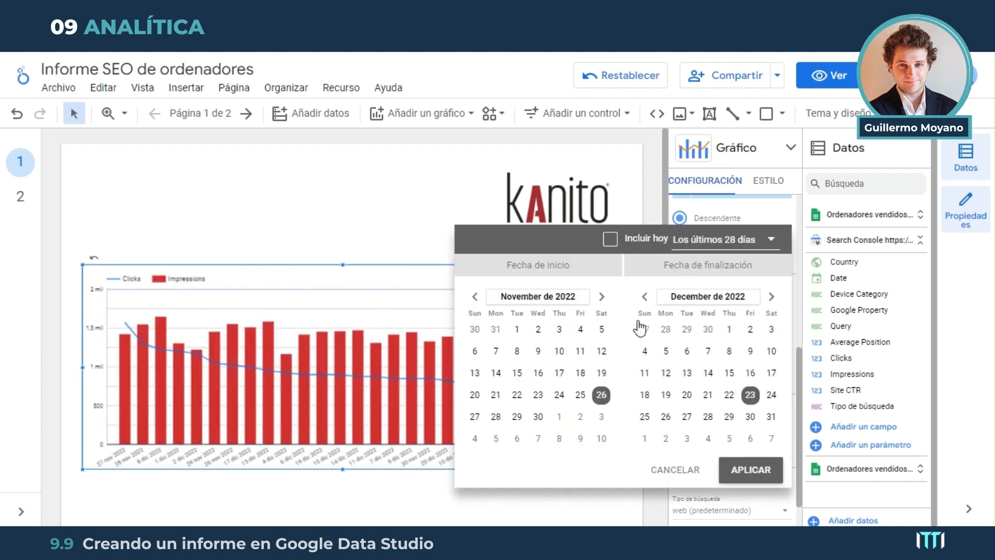
{"action": "left_click", "coordinate": [728, 330]}
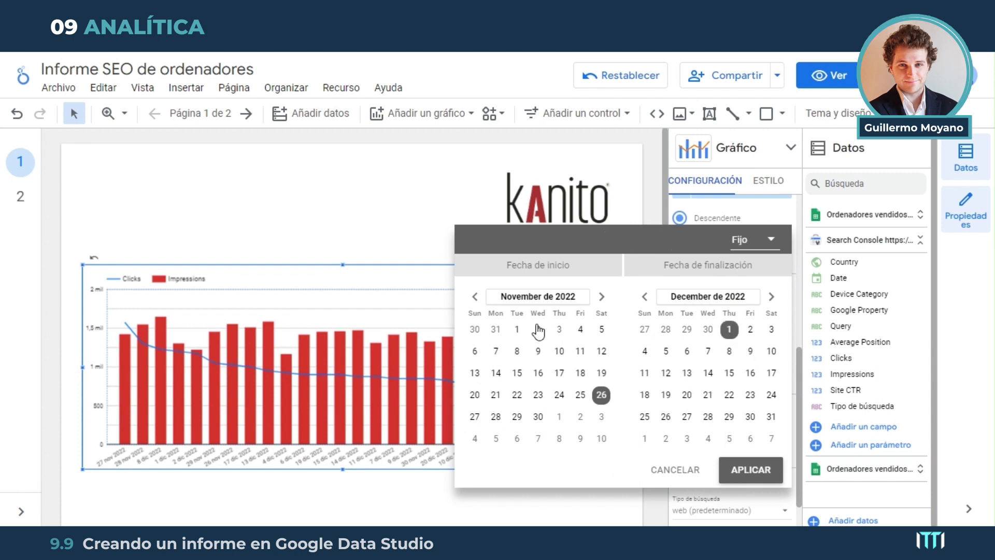
{"action": "left_click", "coordinate": [601, 297]}
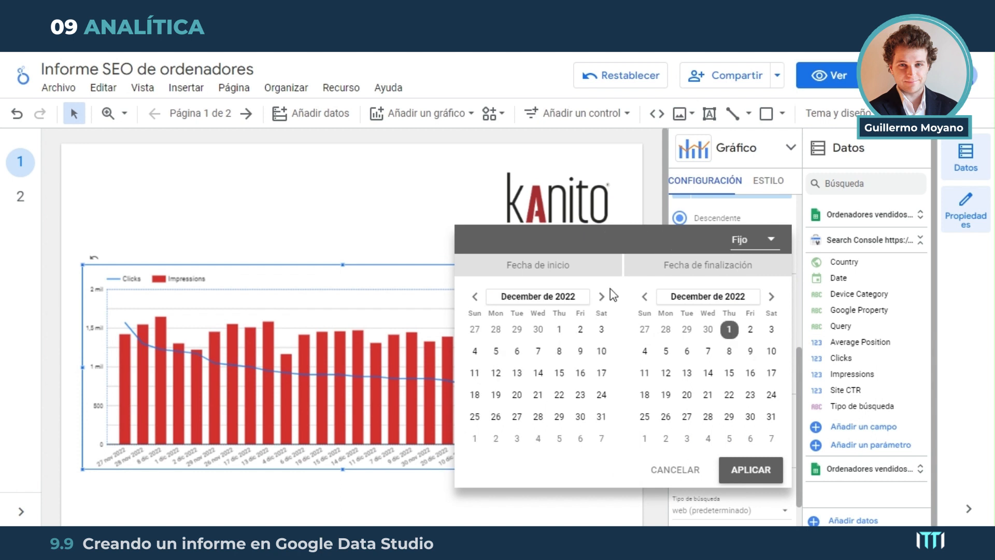
{"action": "left_click", "coordinate": [562, 329]}
{"action": "left_click", "coordinate": [771, 417]}
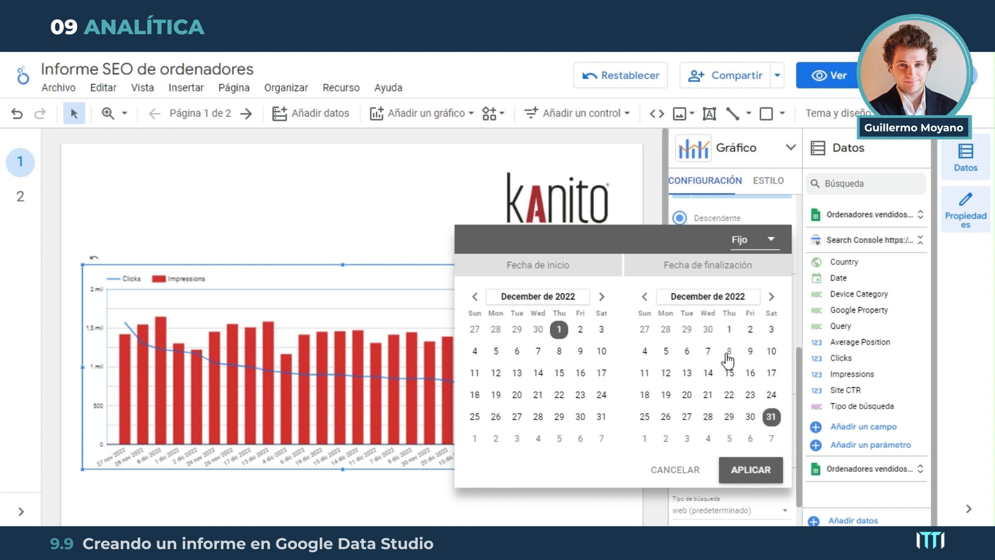
{"action": "left_click", "coordinate": [765, 478]}
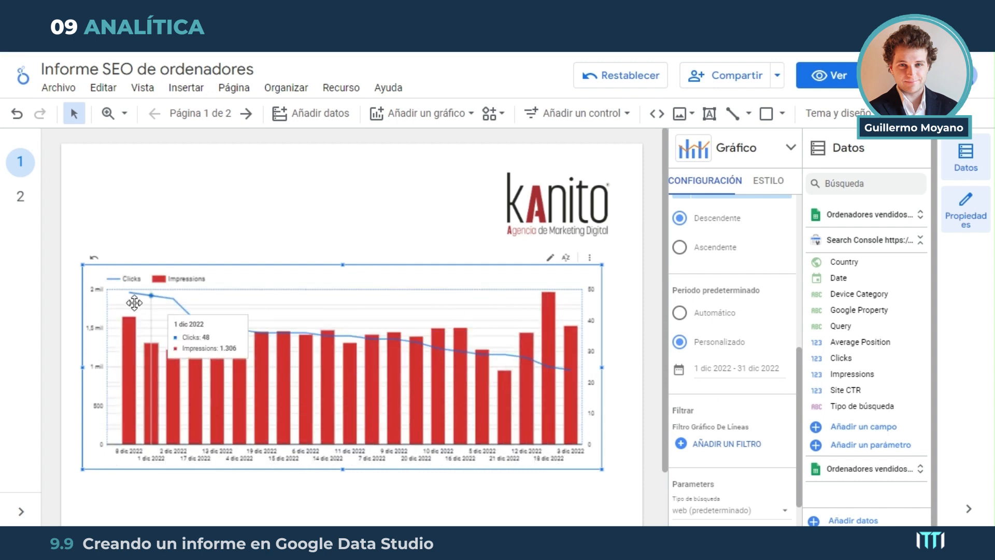
Sort the combined chart by Date so the days run from oldest to newest
{"action": "left_click", "coordinate": [589, 258]}
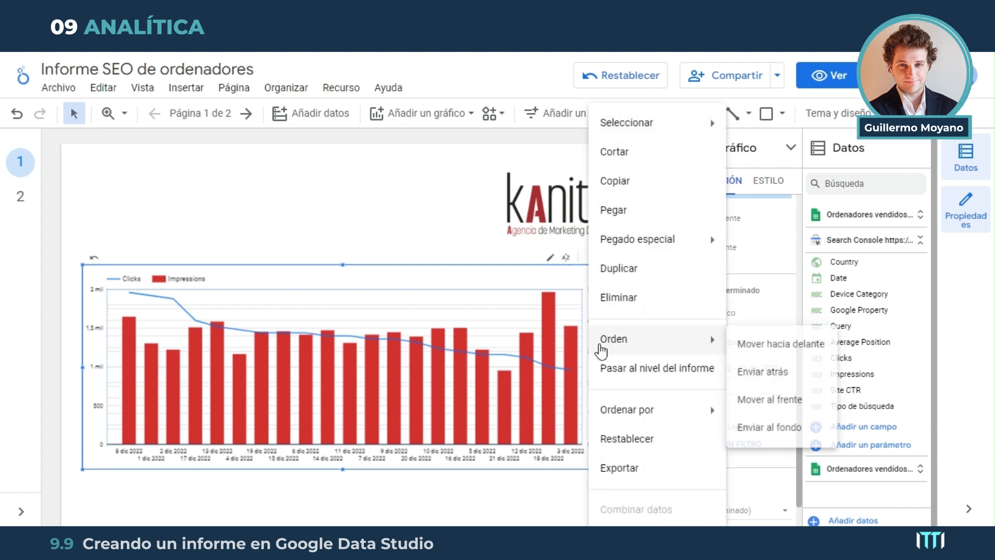
{"action": "mouse_move", "coordinate": [660, 410]}
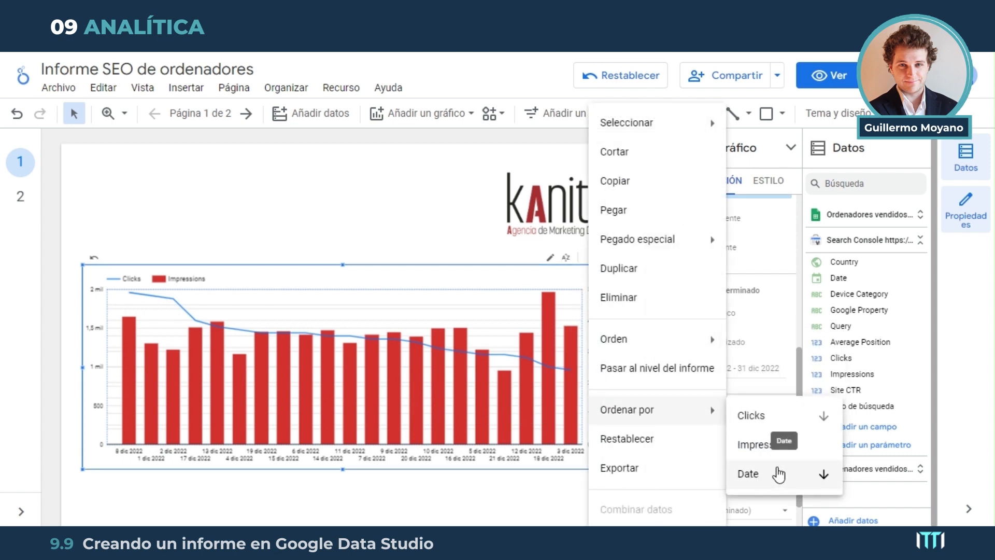
{"action": "left_click", "coordinate": [823, 474]}
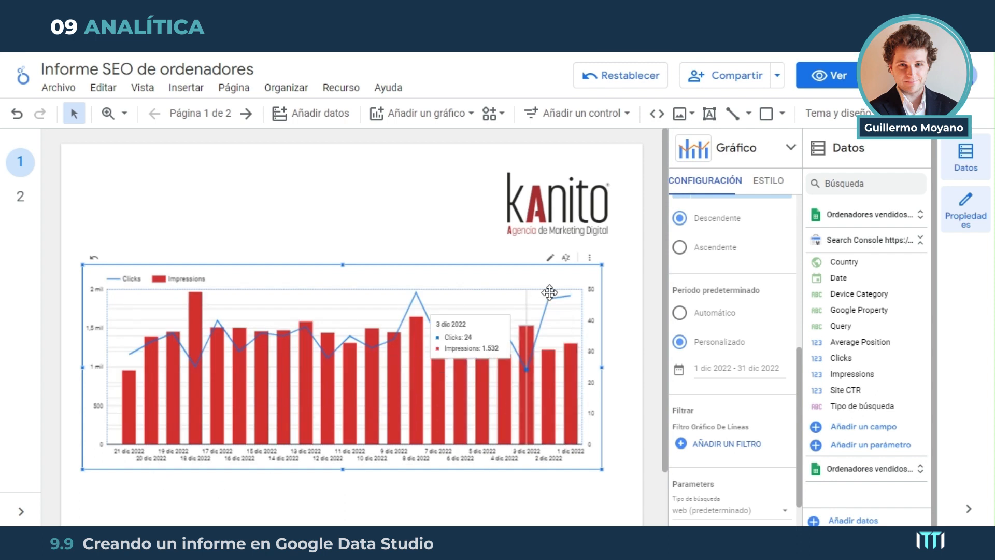
{"action": "left_click", "coordinate": [589, 257]}
{"action": "mouse_move", "coordinate": [673, 409]}
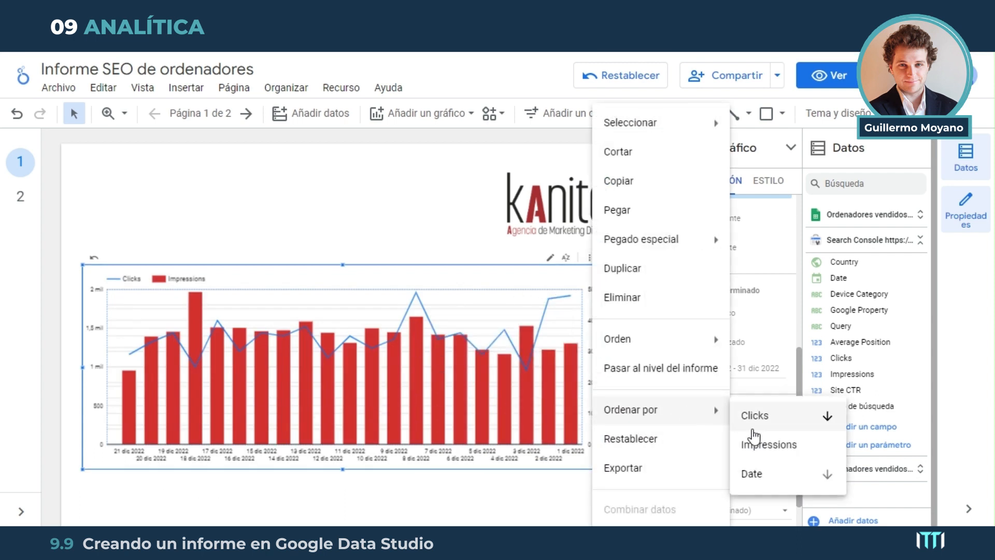
{"action": "left_click", "coordinate": [824, 474]}
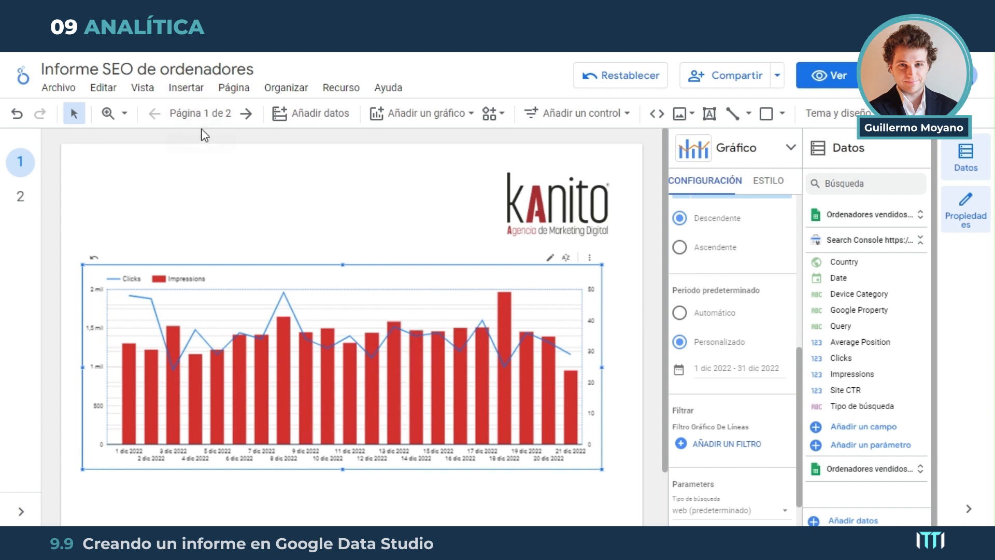
Open the report's page list and rename the first page as Tráfico SEO
{"action": "left_click", "coordinate": [213, 117]}
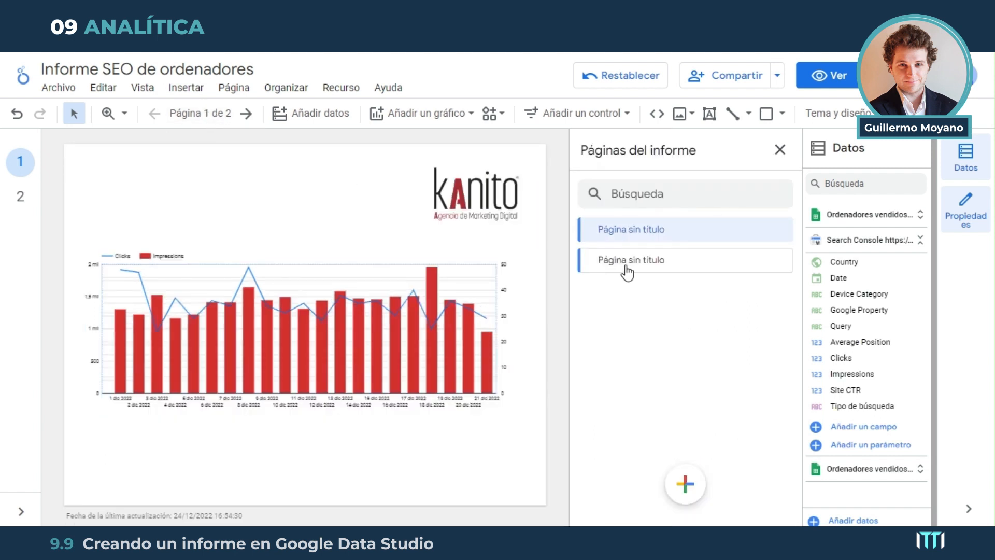
{"action": "double_click", "coordinate": [637, 230]}
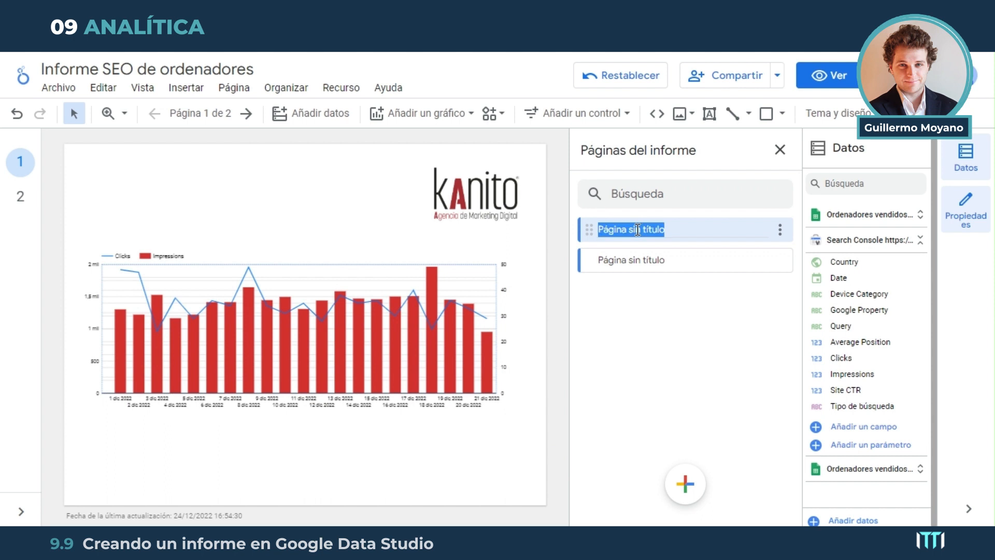
{"action": "type", "text": "Tráfico SEO"}
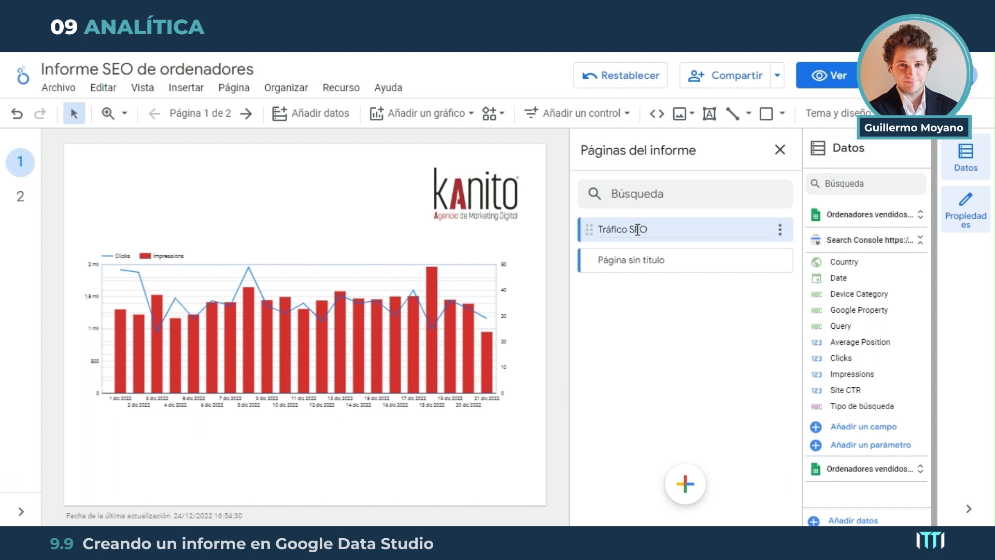
Try to rename the second page as Unidades vendidas
{"action": "double_click", "coordinate": [655, 261]}
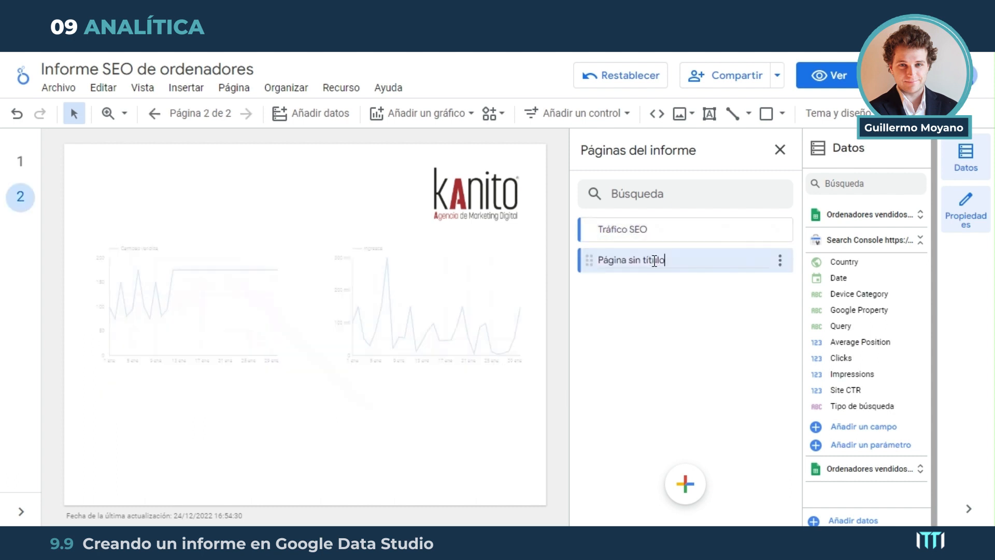
{"action": "type", "text": "Unidades vendidas"}
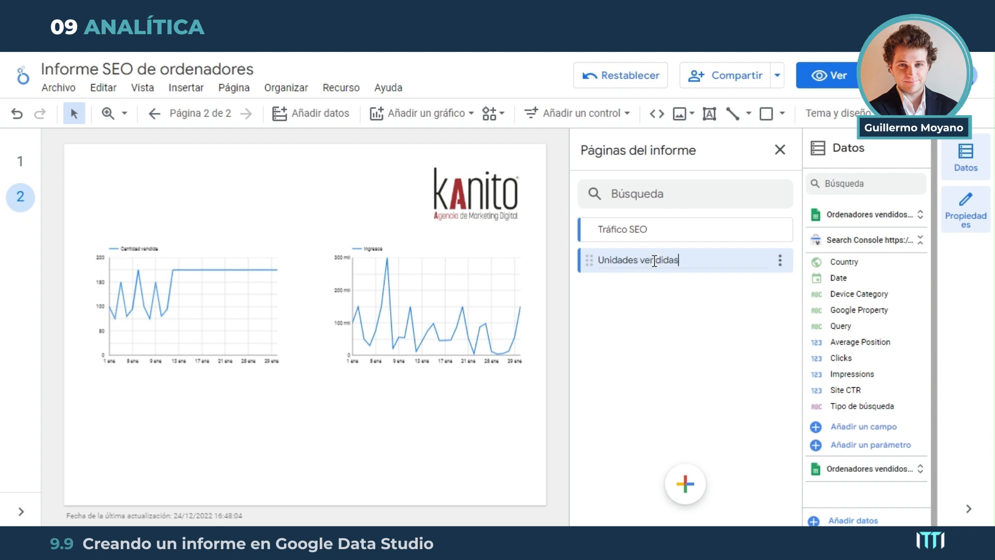
{"action": "left_click", "coordinate": [664, 231]}
{"action": "left_click", "coordinate": [667, 269]}
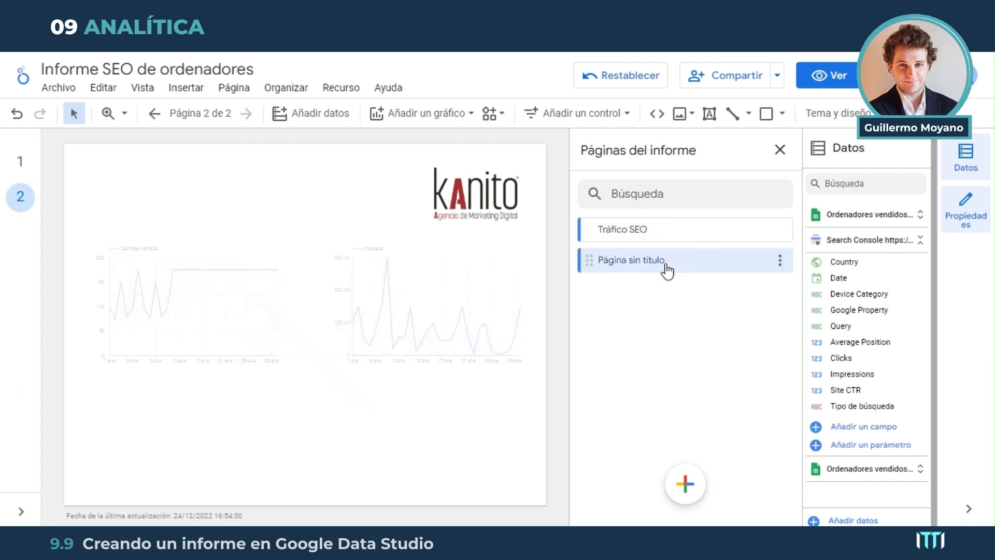
Rename the second report page as Unidades Vendidas and return to the Tráfico SEO page
{"action": "triple_click", "coordinate": [663, 262]}
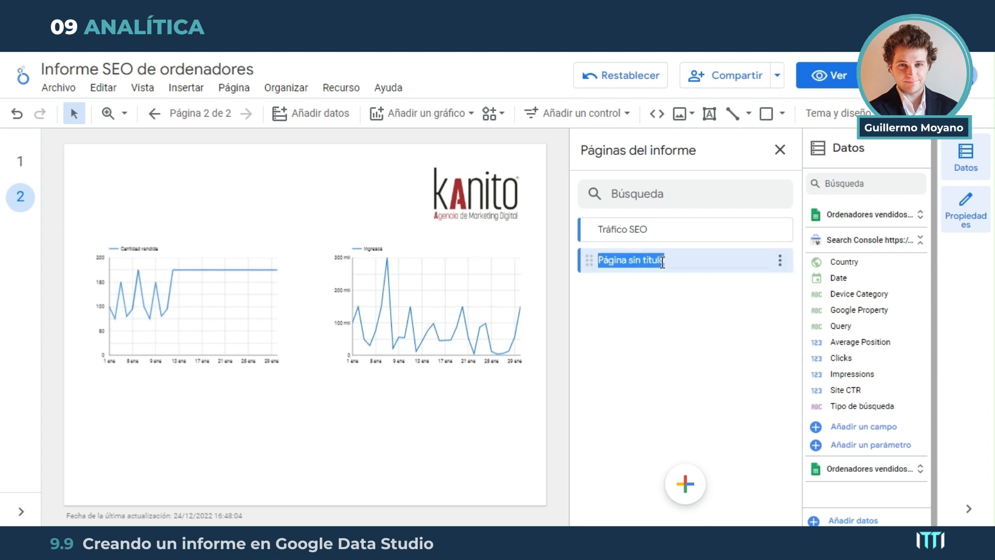
{"action": "type", "text": "Unidades vendidas"}
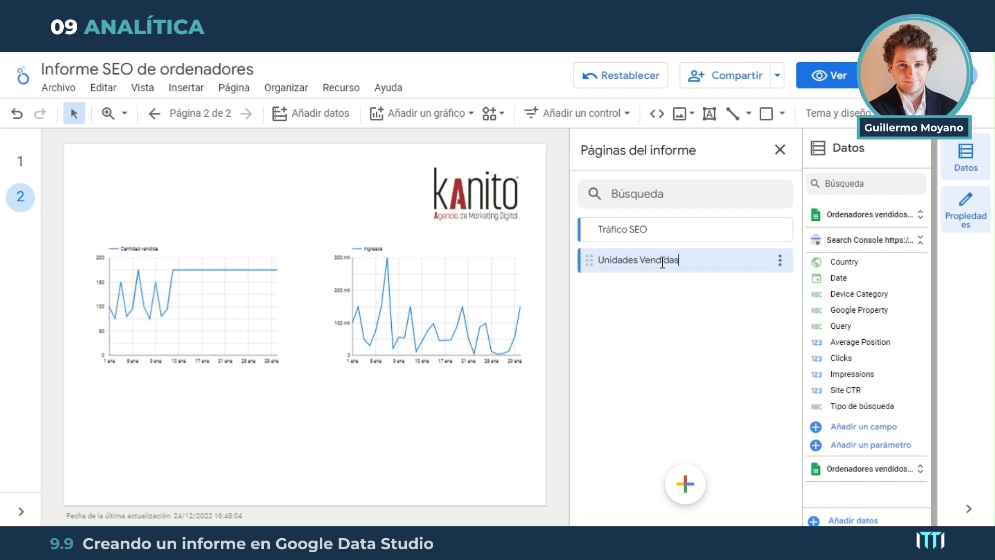
{"action": "left_click", "coordinate": [657, 229]}
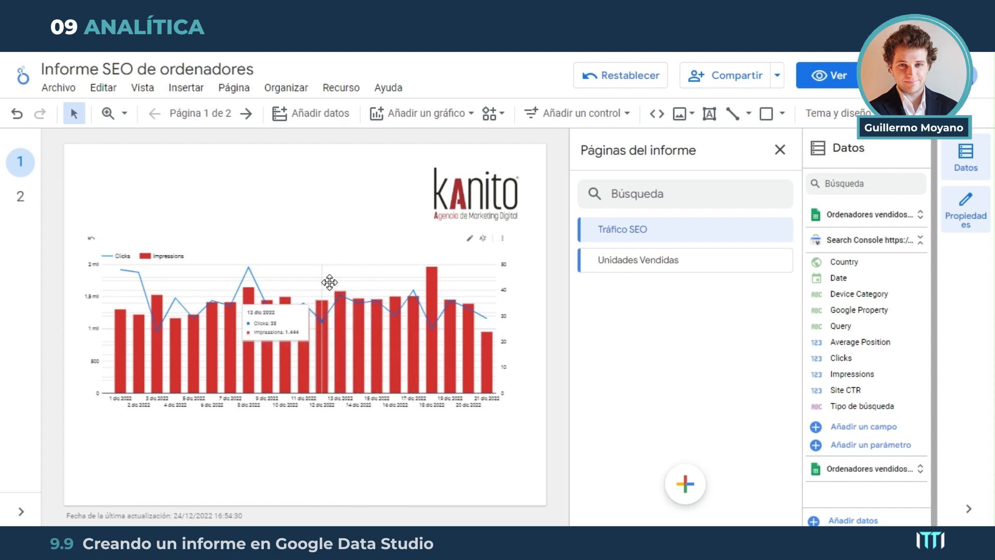
Shrink the combined chart in width and height and center it horizontally just below the logo
{"action": "left_click_drag", "start_coordinate": [329, 282], "coordinate": [330, 302]}
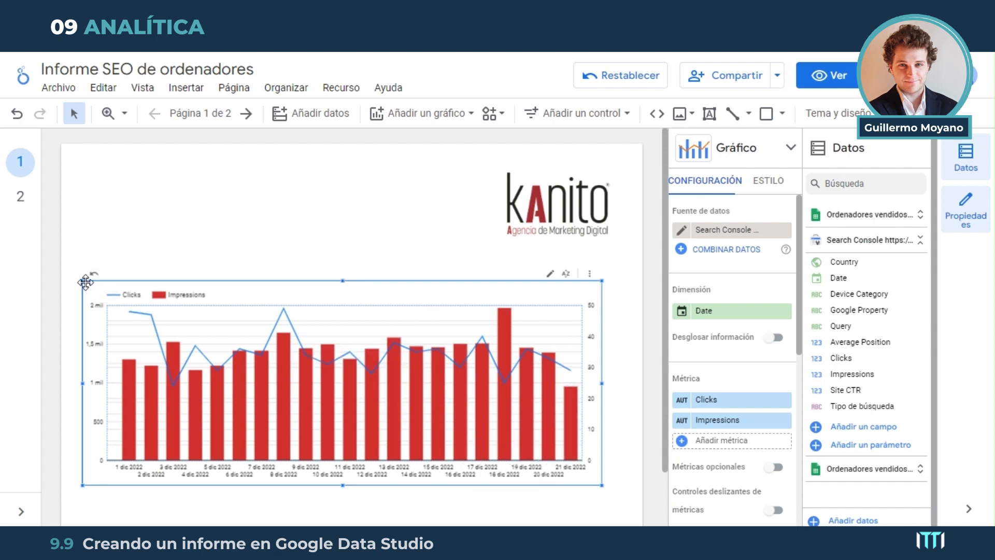
{"action": "left_click_drag", "start_coordinate": [80, 281], "coordinate": [153, 323]}
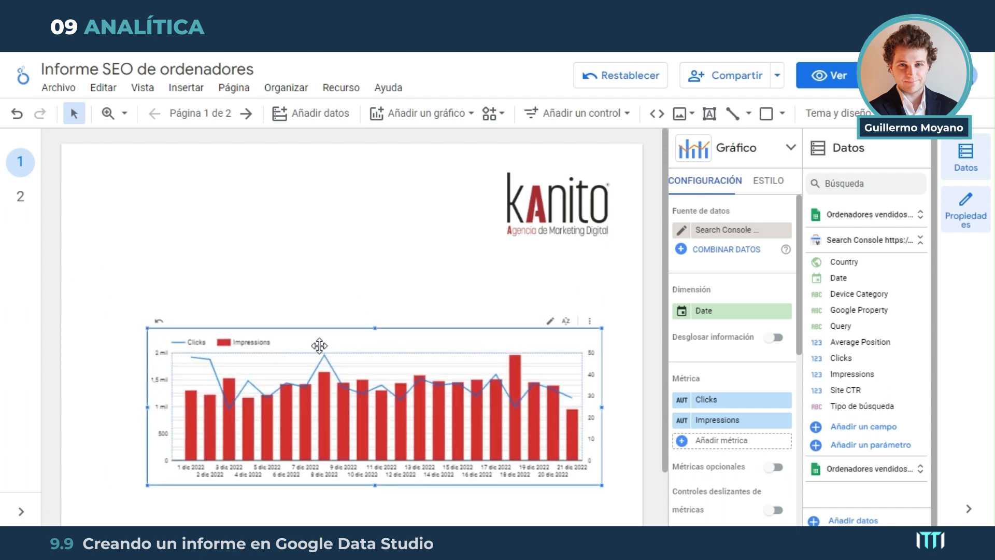
{"action": "left_click_drag", "start_coordinate": [320, 344], "coordinate": [340, 275]}
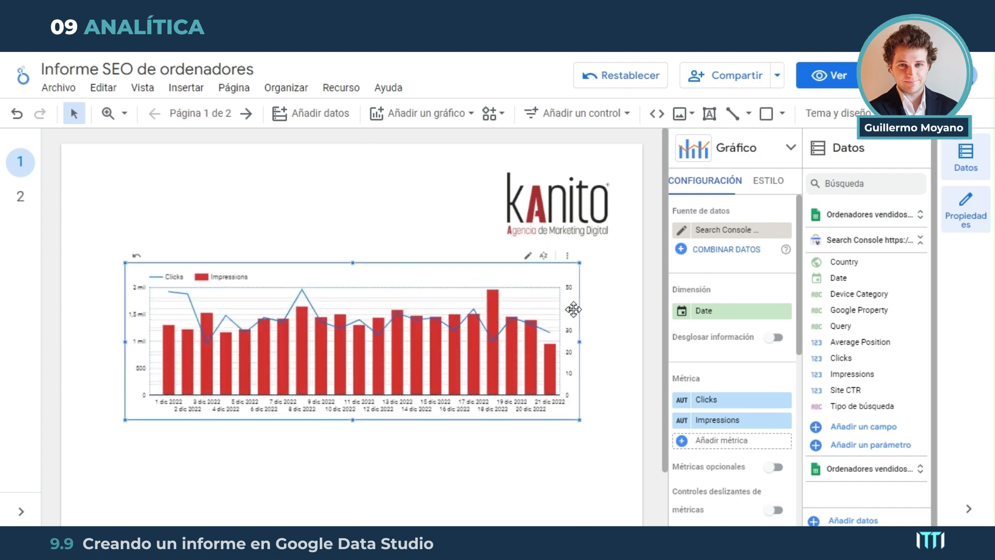
Insert a basic table below the combined chart and shift the chart slightly upward to make room
{"action": "left_click", "coordinate": [414, 115]}
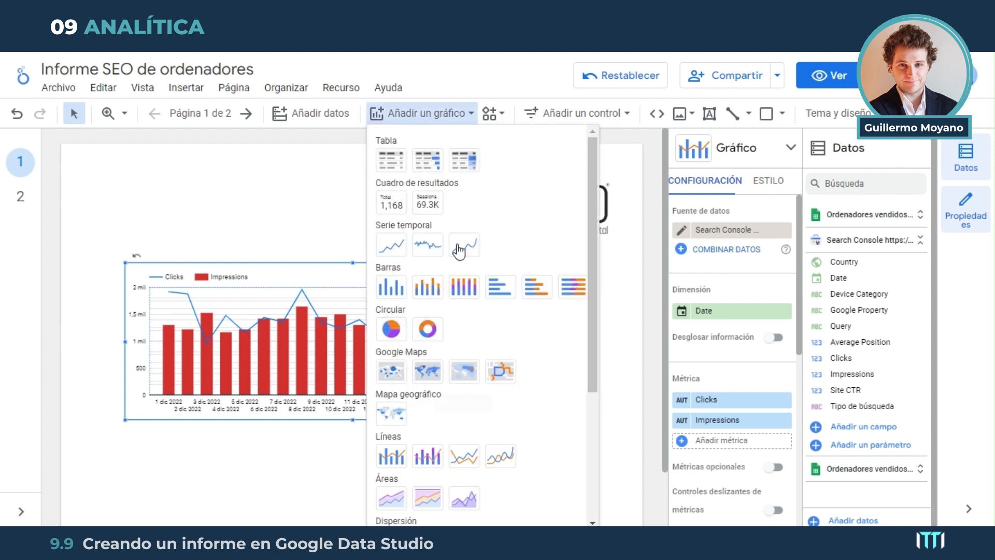
{"action": "left_click", "coordinate": [397, 164]}
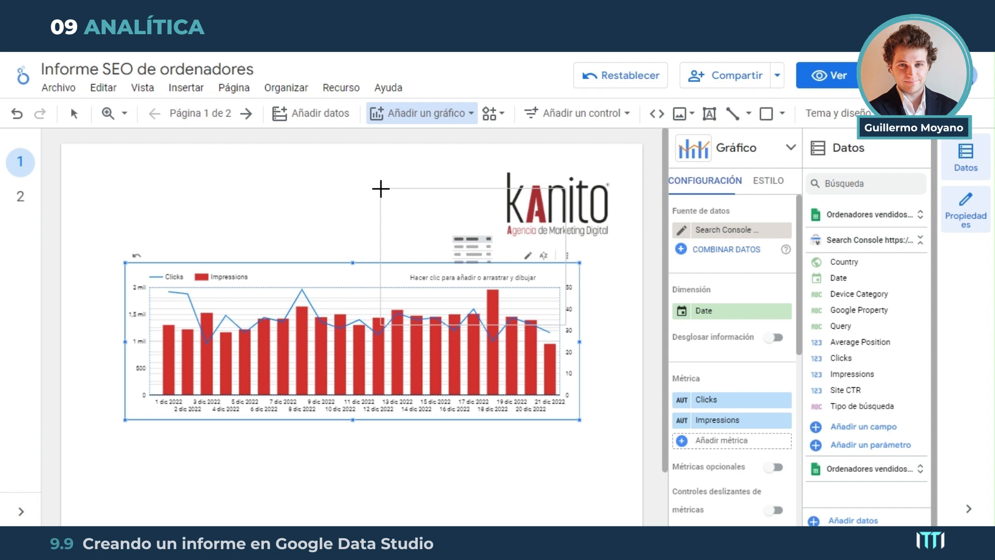
{"action": "scroll", "coordinate": [248, 382], "scroll_direction": "down", "scroll_amount": 1}
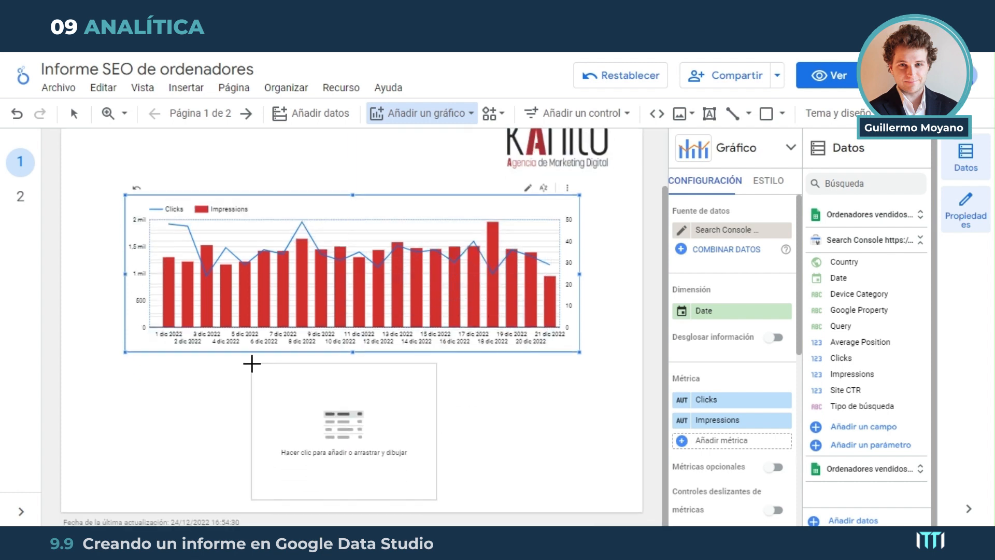
{"action": "left_click", "coordinate": [251, 364]}
{"action": "left_click_drag", "start_coordinate": [365, 235], "coordinate": [365, 224]}
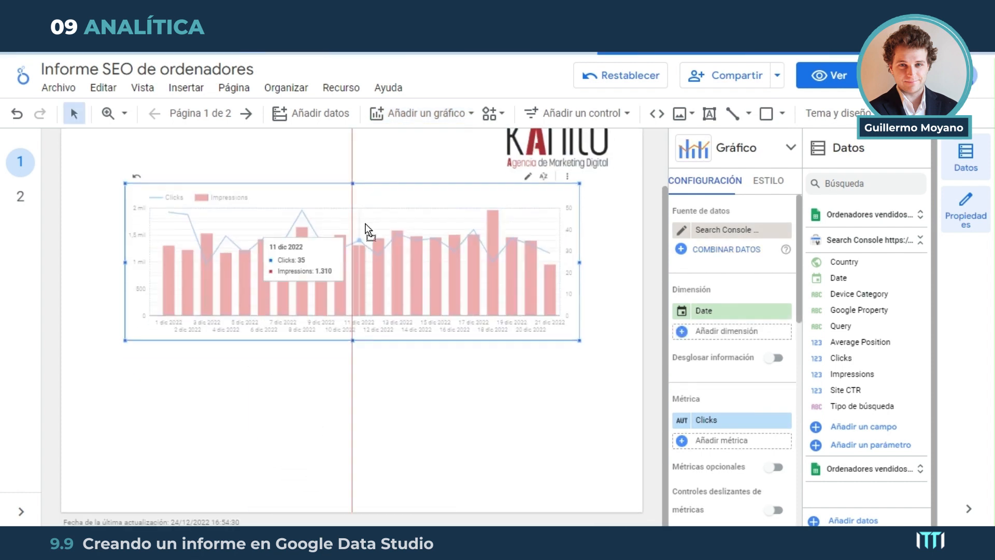
Move the new table slightly up and toward the page's left margin, just under the combined chart
{"action": "scroll", "coordinate": [320, 400], "scroll_direction": "down", "scroll_amount": 1}
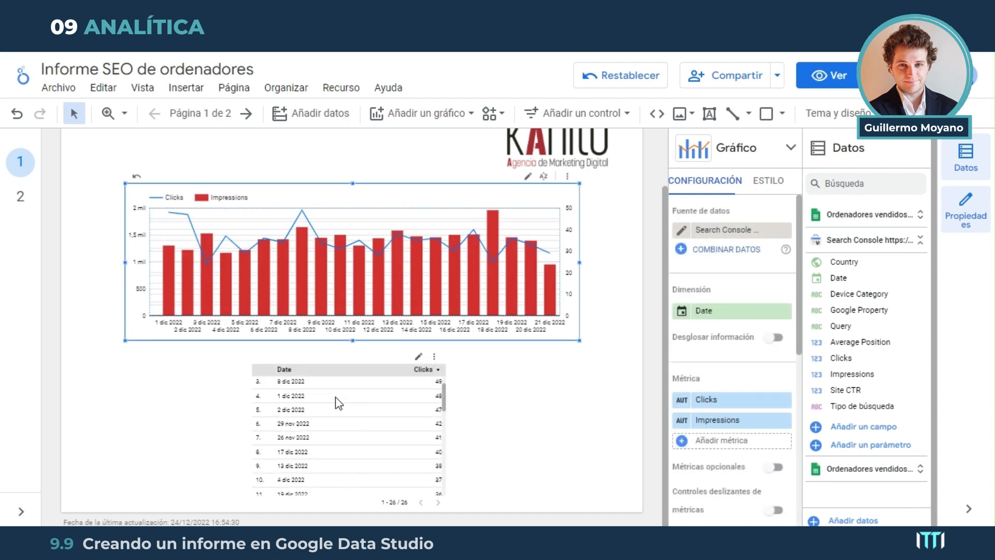
{"action": "scroll", "coordinate": [342, 399], "scroll_direction": "up", "scroll_amount": 1}
{"action": "left_click", "coordinate": [353, 376]}
{"action": "left_click_drag", "start_coordinate": [332, 368], "coordinate": [315, 370]}
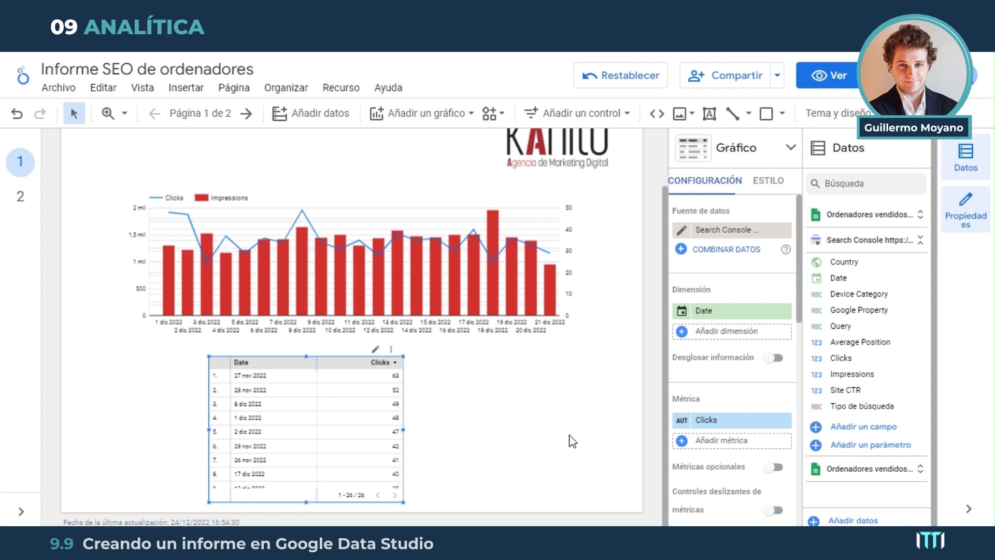
Keep the table's Search Console data source and change its dimension to Query
{"action": "left_click", "coordinate": [729, 231]}
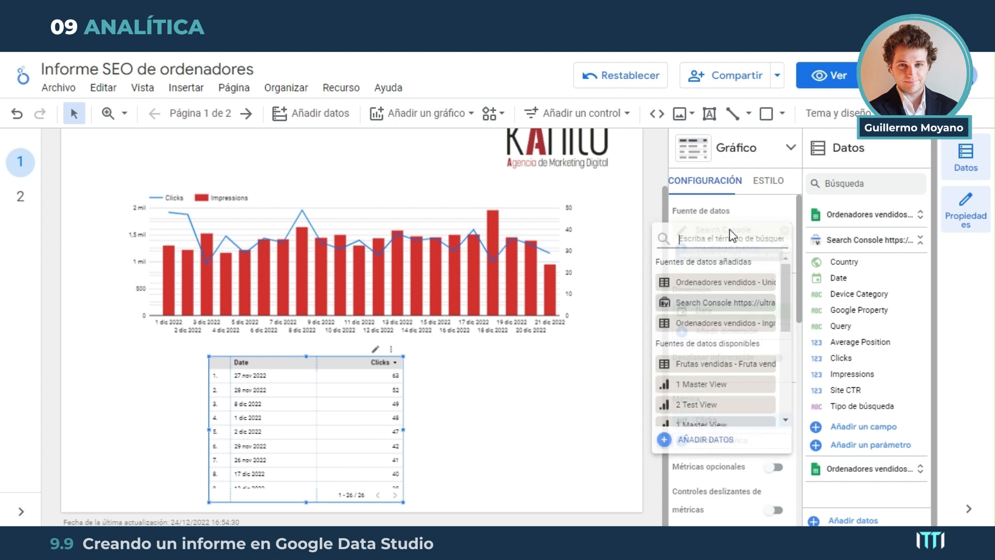
{"action": "left_click", "coordinate": [343, 415]}
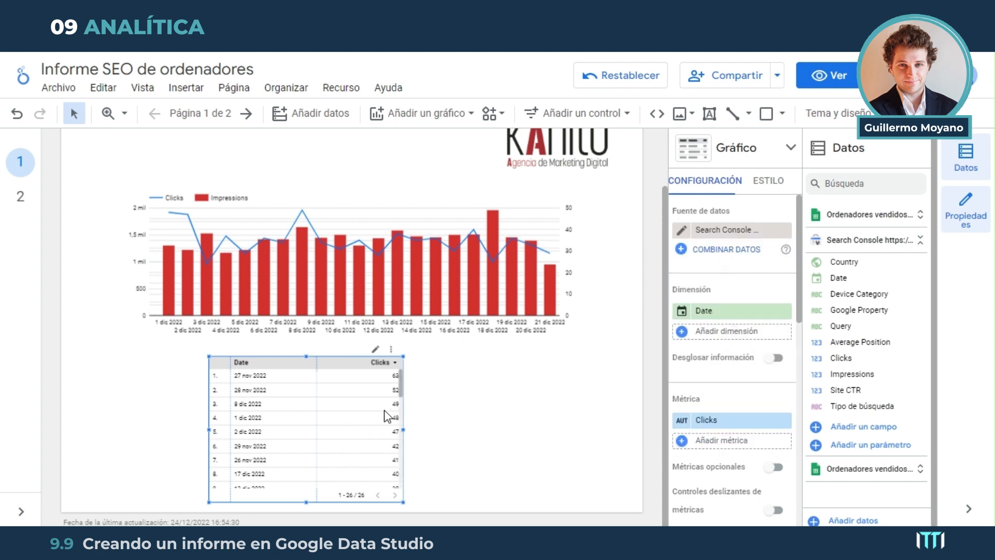
{"action": "left_click", "coordinate": [732, 313]}
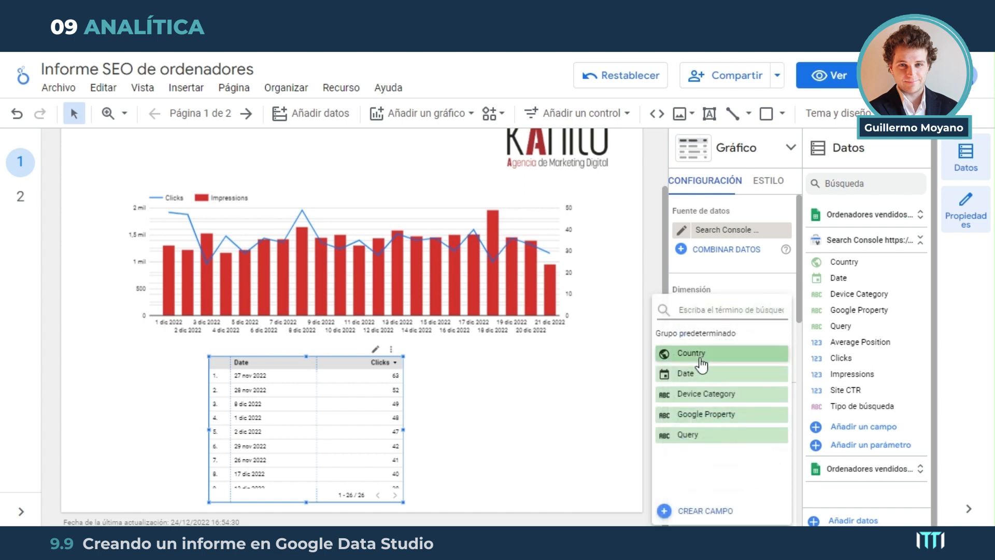
{"action": "left_click", "coordinate": [702, 435]}
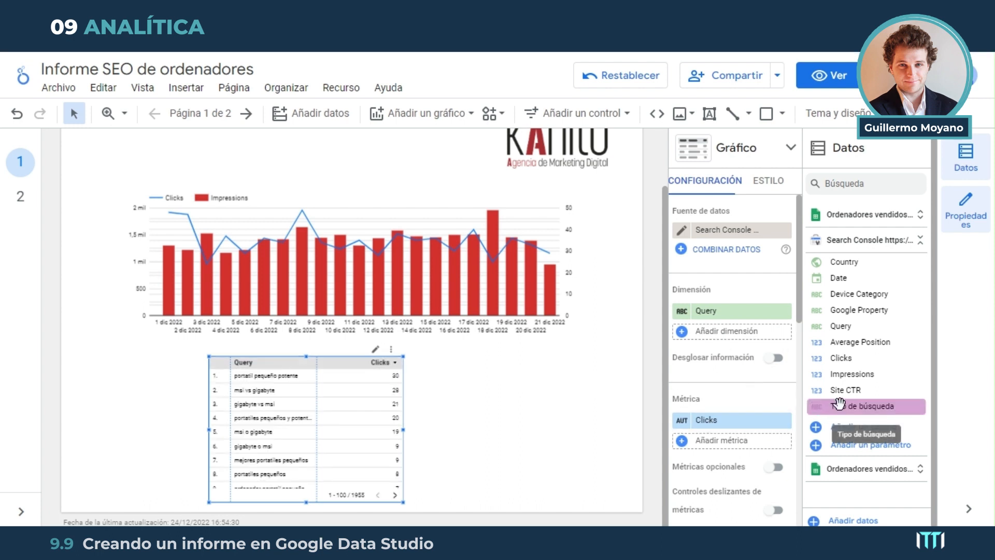
Add Impressions and Site CTR as further metrics of the query table
{"action": "left_click", "coordinate": [706, 442]}
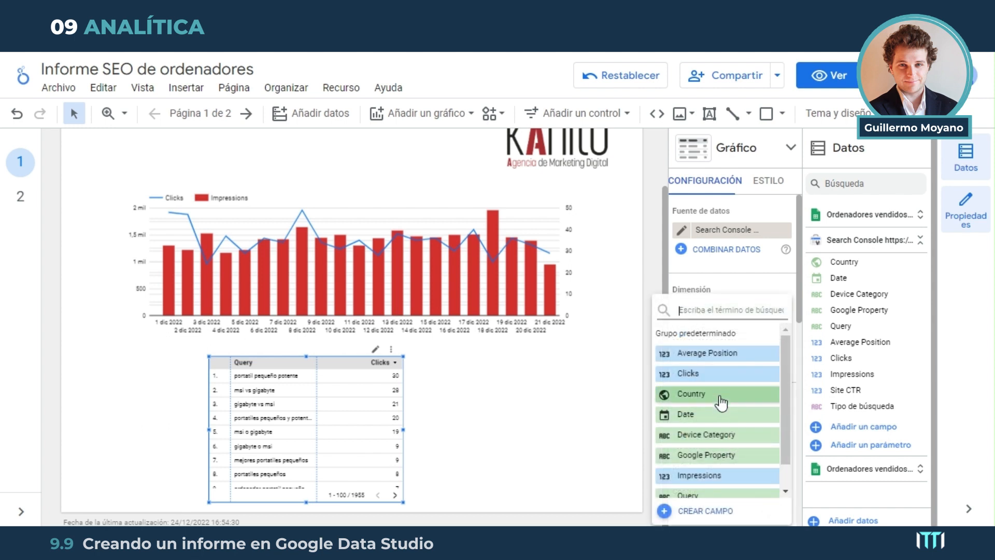
{"action": "left_click", "coordinate": [710, 475]}
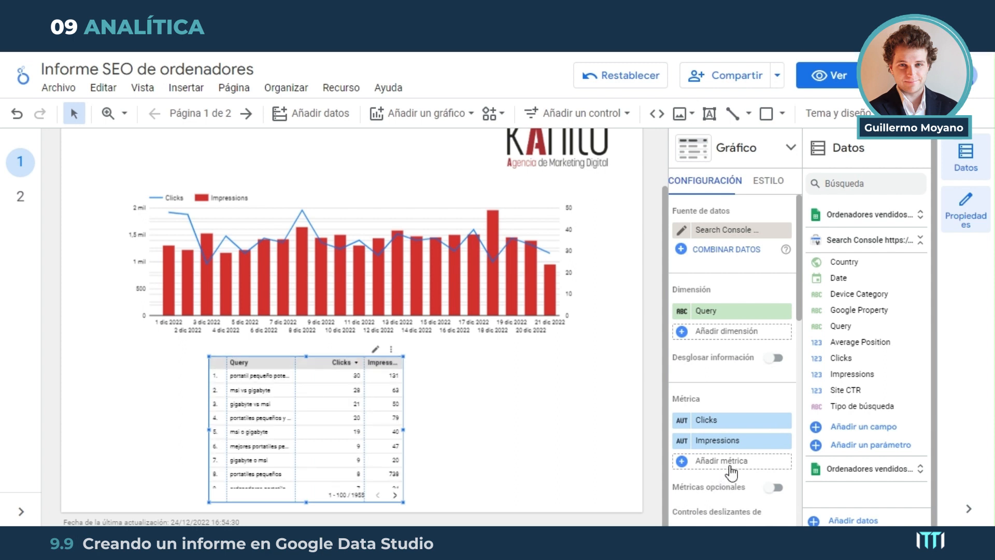
{"action": "scroll", "coordinate": [733, 456], "scroll_direction": "down", "scroll_amount": 2}
{"action": "left_click", "coordinate": [736, 392]}
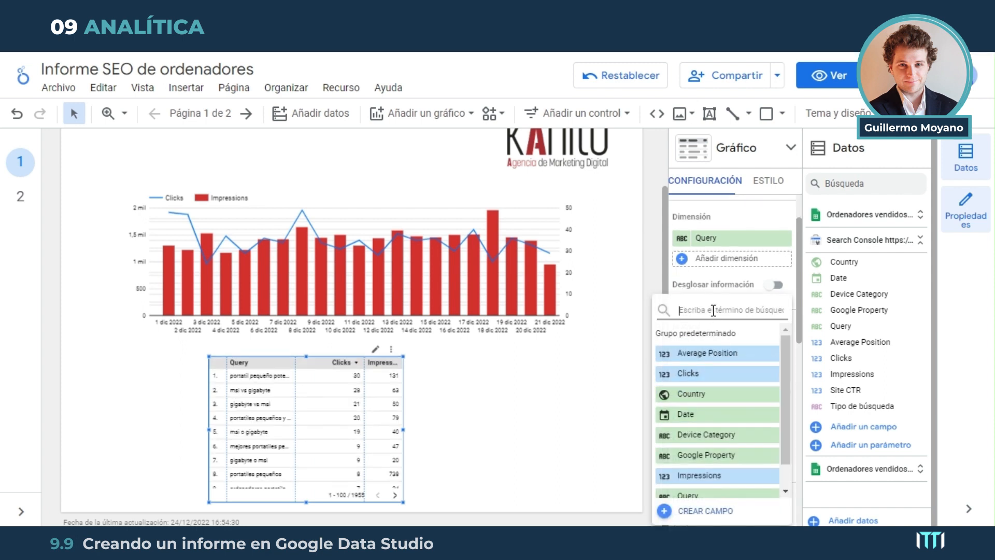
{"action": "type", "text": "ctr"}
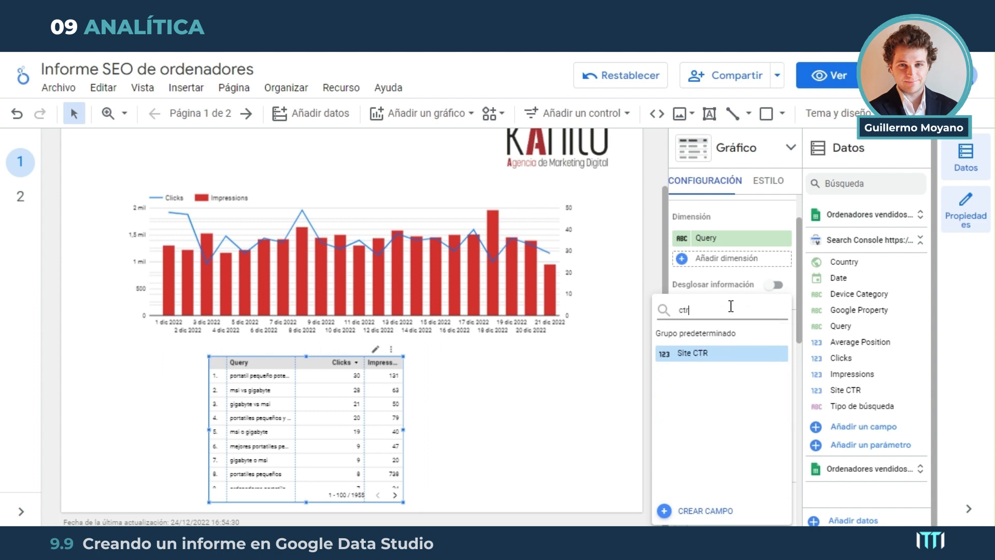
{"action": "left_click", "coordinate": [711, 353]}
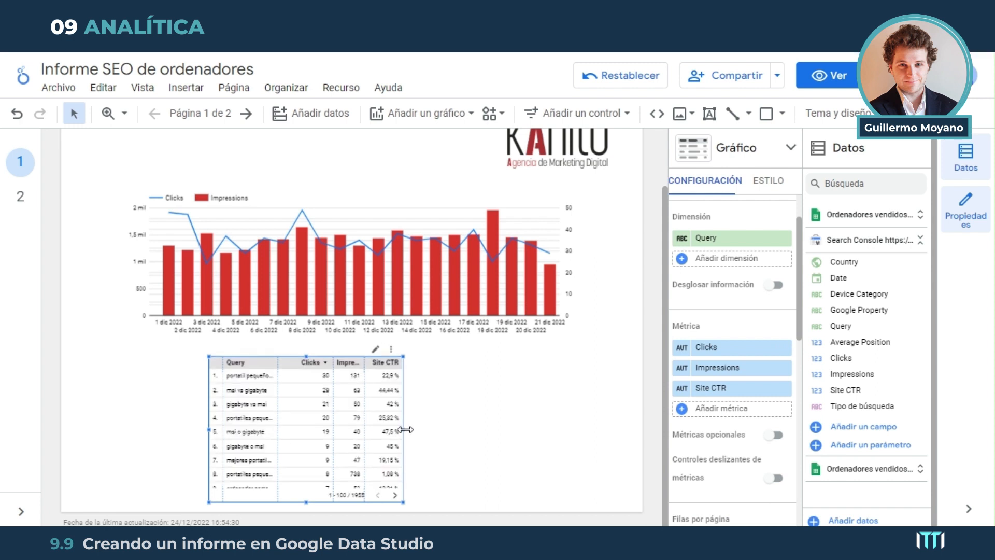
Widen the query table on both sides so it spans roughly the width of the combined chart above it
{"action": "left_click_drag", "start_coordinate": [403, 429], "coordinate": [569, 429]}
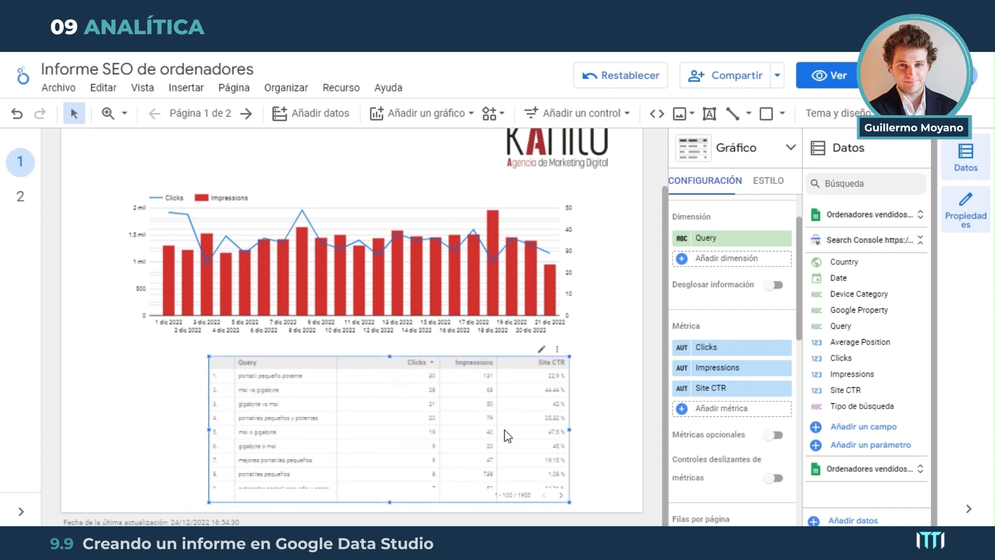
{"action": "left_click_drag", "start_coordinate": [147, 433], "coordinate": [115, 429]}
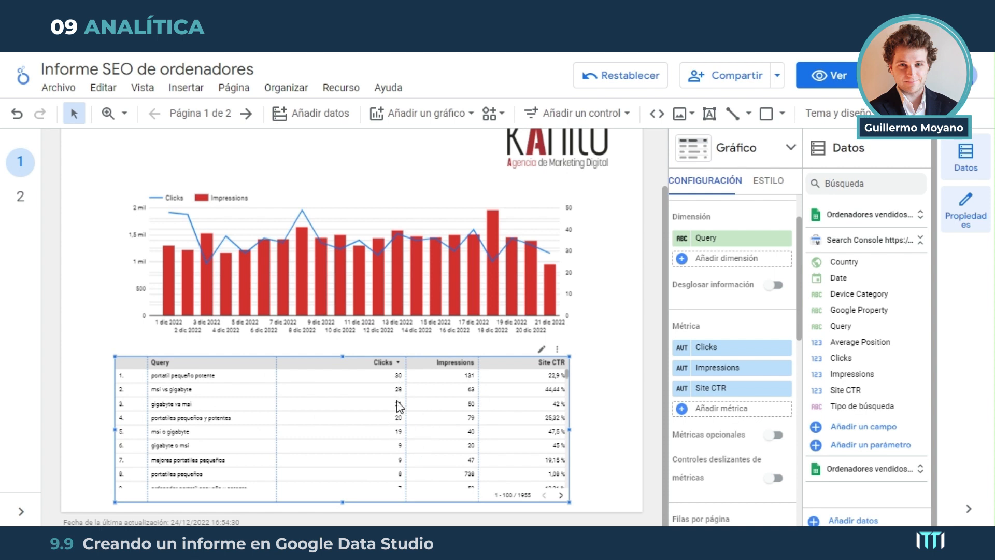
{"action": "scroll", "coordinate": [356, 433], "scroll_direction": "up", "scroll_amount": 2}
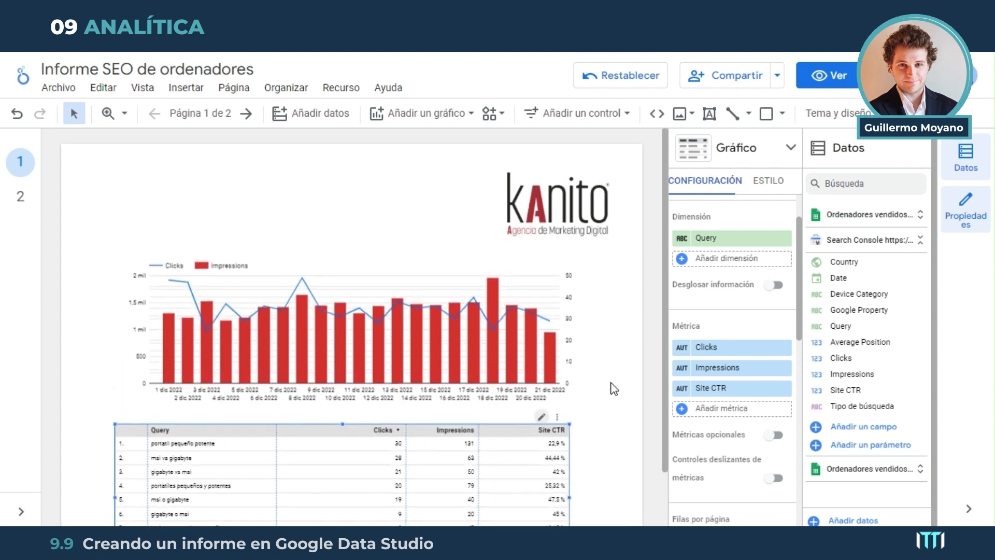
{"action": "scroll", "coordinate": [663, 373], "scroll_direction": "down", "scroll_amount": 2}
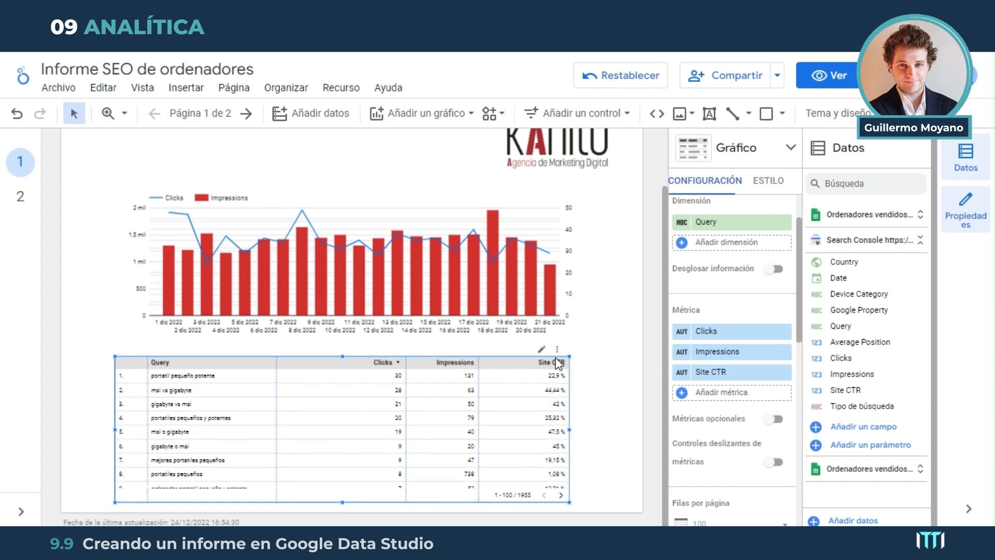
Shrink the query table and the combined chart from their upper-left corners to free heading space, and align the chart over the table
{"action": "left_click_drag", "start_coordinate": [112, 357], "coordinate": [135, 387]}
{"action": "left_click", "coordinate": [373, 251]}
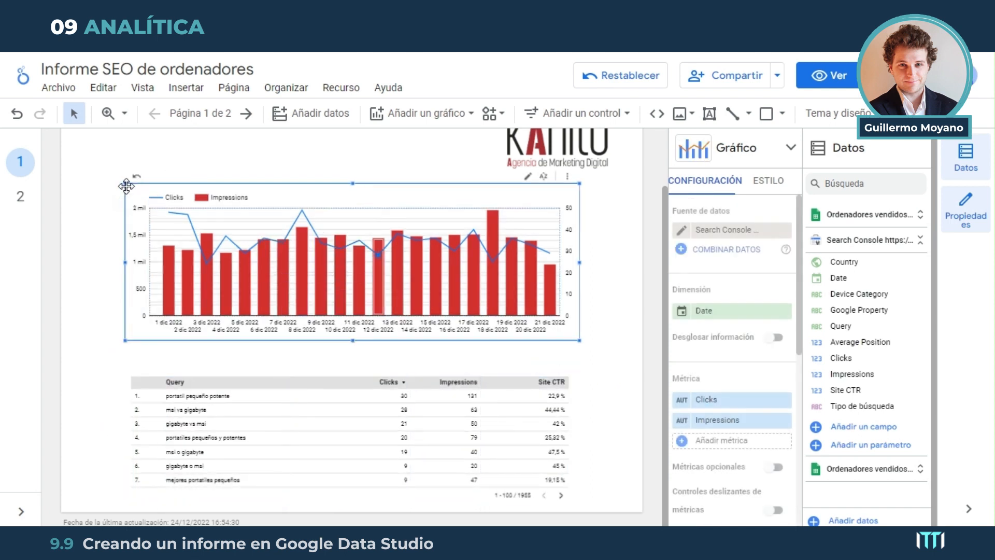
{"action": "left_click_drag", "start_coordinate": [125, 183], "coordinate": [148, 209]}
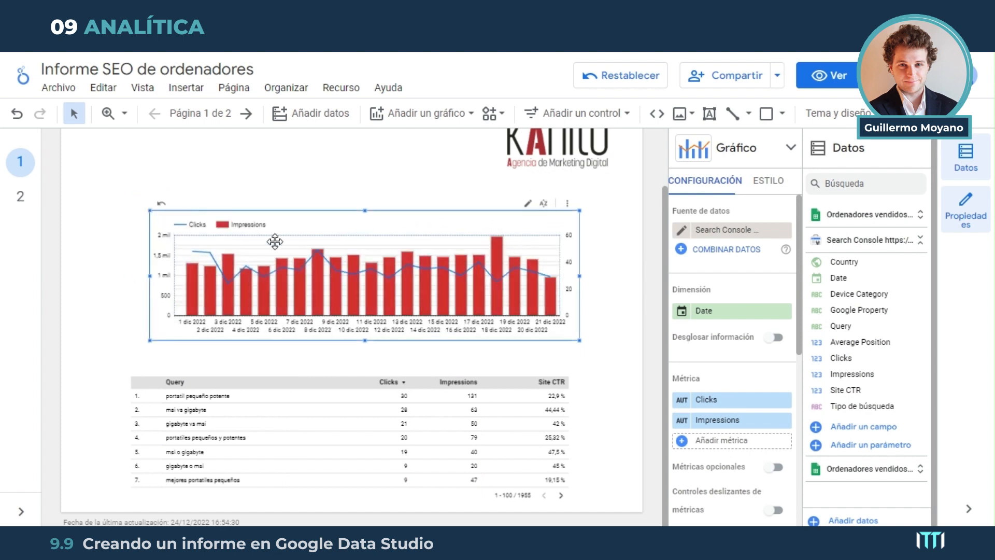
{"action": "left_click_drag", "start_coordinate": [371, 231], "coordinate": [365, 231]}
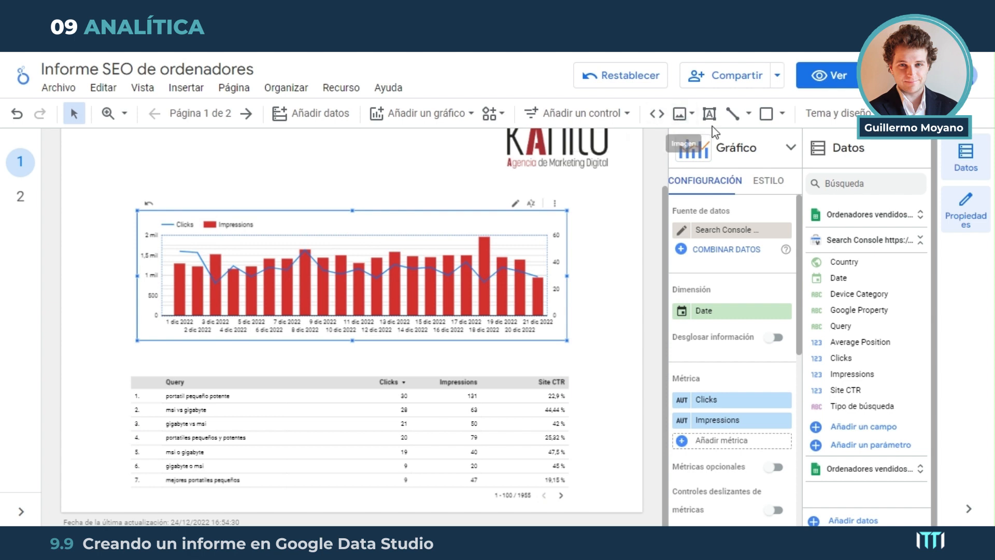
Insert a text box reading "Tráfico Orgánico" above the combined chart and format it as bold, centered 32px text
{"action": "left_click", "coordinate": [709, 113]}
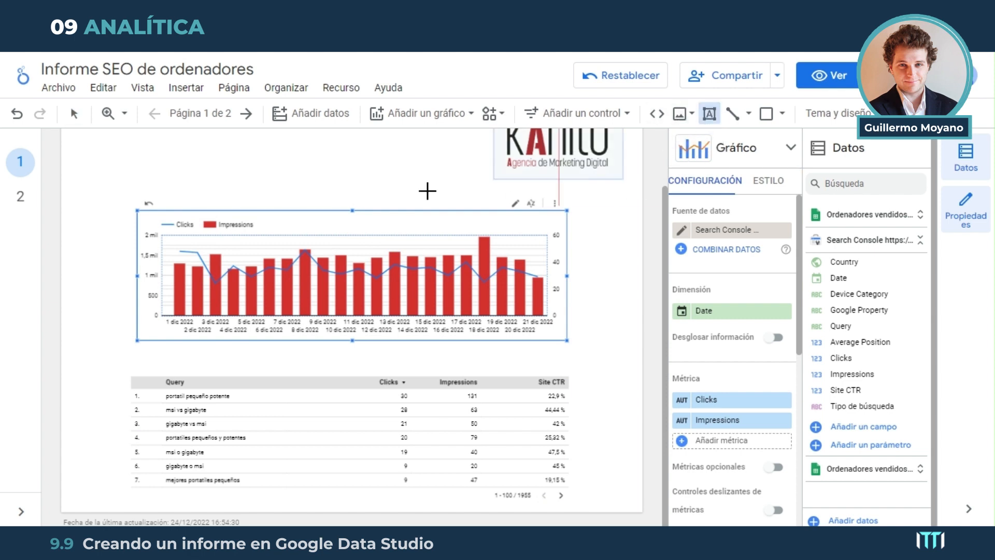
{"action": "left_click_drag", "start_coordinate": [227, 171], "coordinate": [424, 199]}
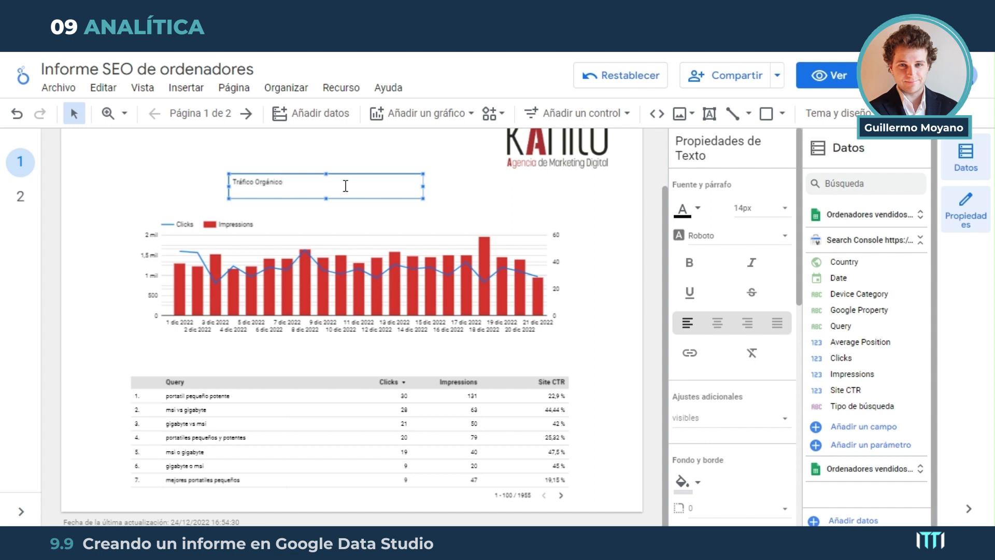
{"action": "key", "text": "ctrl+a"}
{"action": "left_click", "coordinate": [760, 210]}
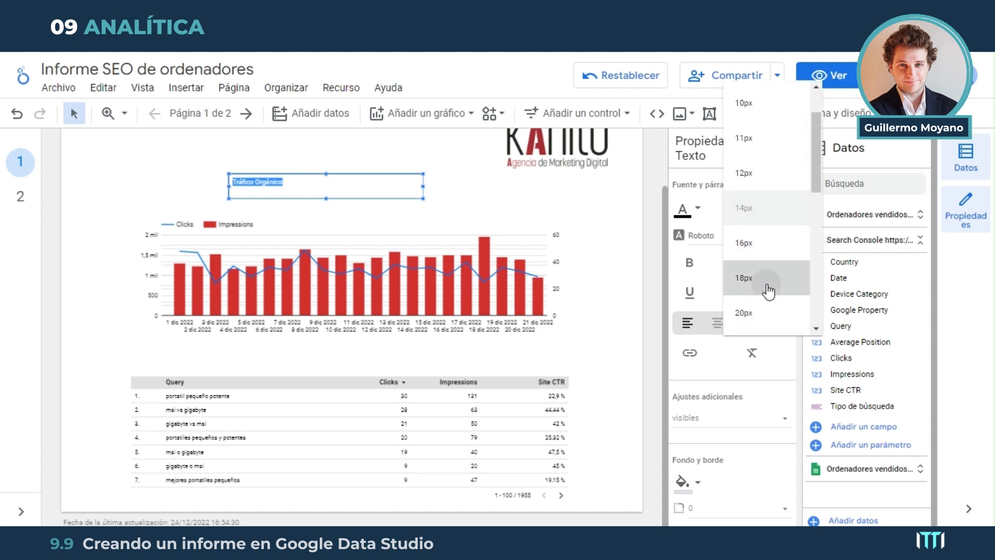
{"action": "left_click", "coordinate": [767, 290]}
{"action": "scroll", "coordinate": [762, 244], "scroll_direction": "down", "scroll_amount": 2}
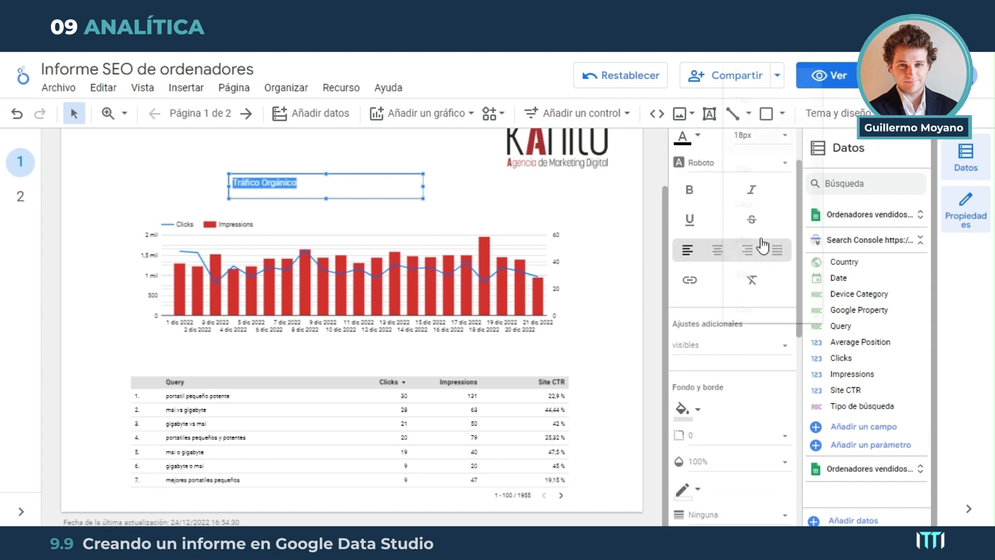
{"action": "left_click", "coordinate": [762, 166]}
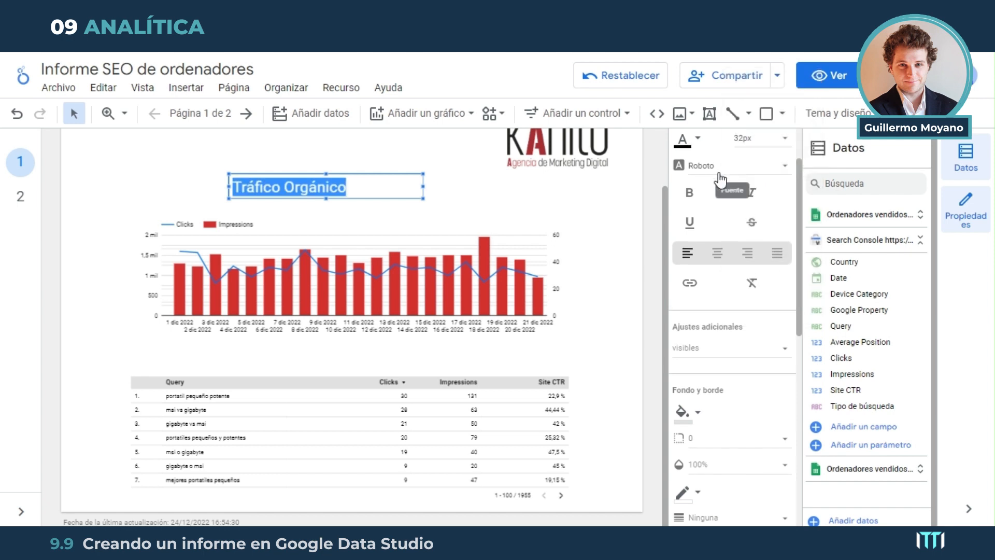
{"action": "left_click", "coordinate": [717, 253]}
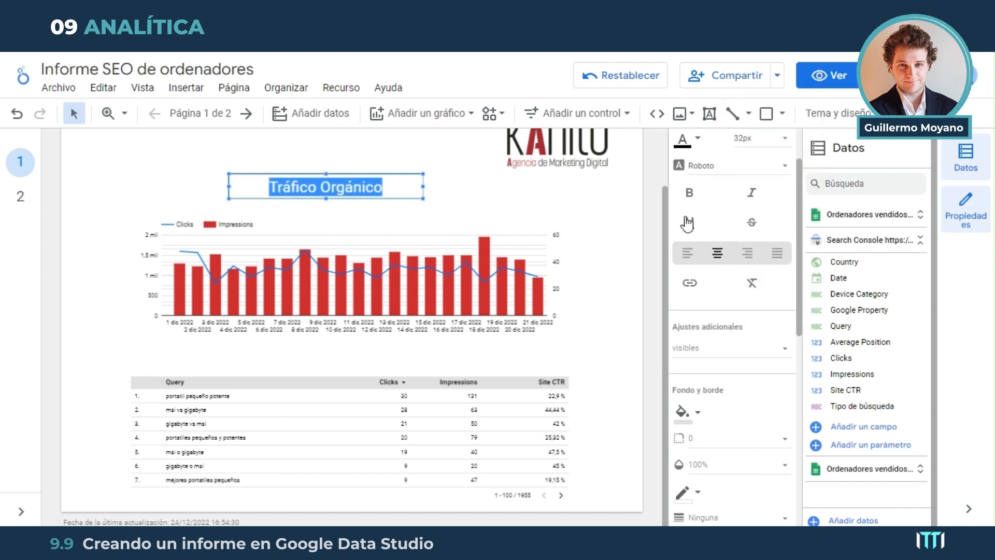
{"action": "left_click", "coordinate": [689, 193]}
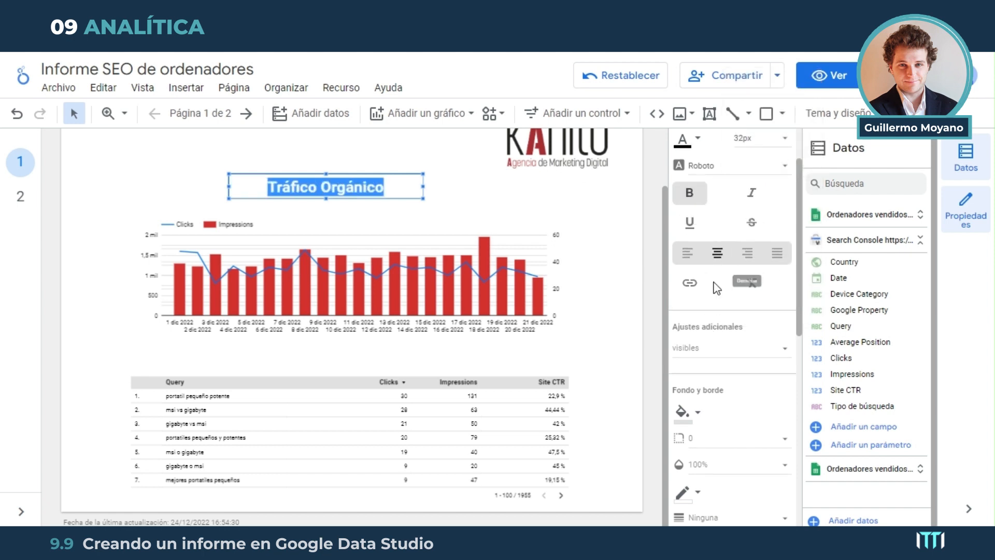
{"action": "scroll", "coordinate": [716, 287], "scroll_direction": "up", "scroll_amount": 3}
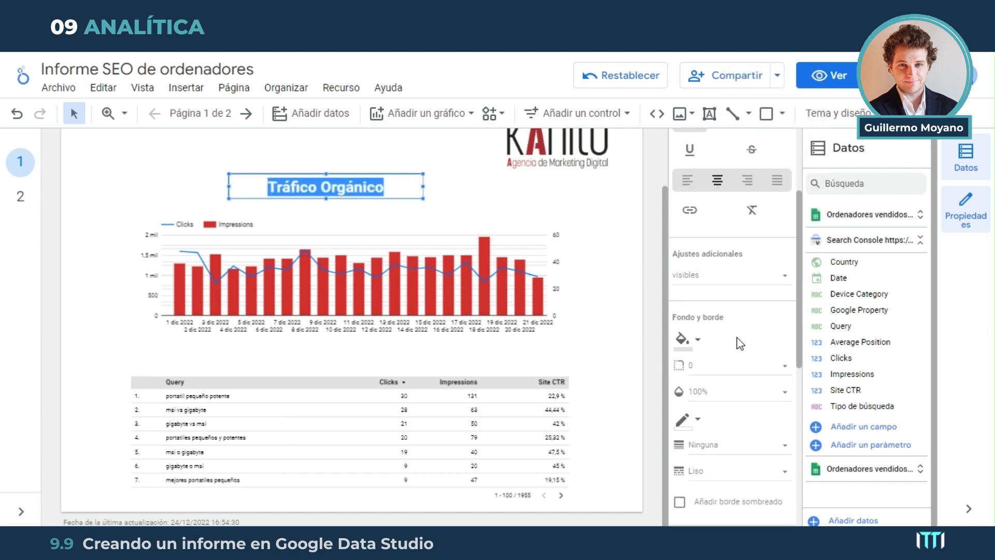
{"action": "left_click", "coordinate": [654, 275]}
Center the Tráfico Orgánico heading horizontally over the combined chart and raise it slightly above the chart
{"action": "scroll", "coordinate": [358, 238], "scroll_direction": "up", "scroll_amount": 1}
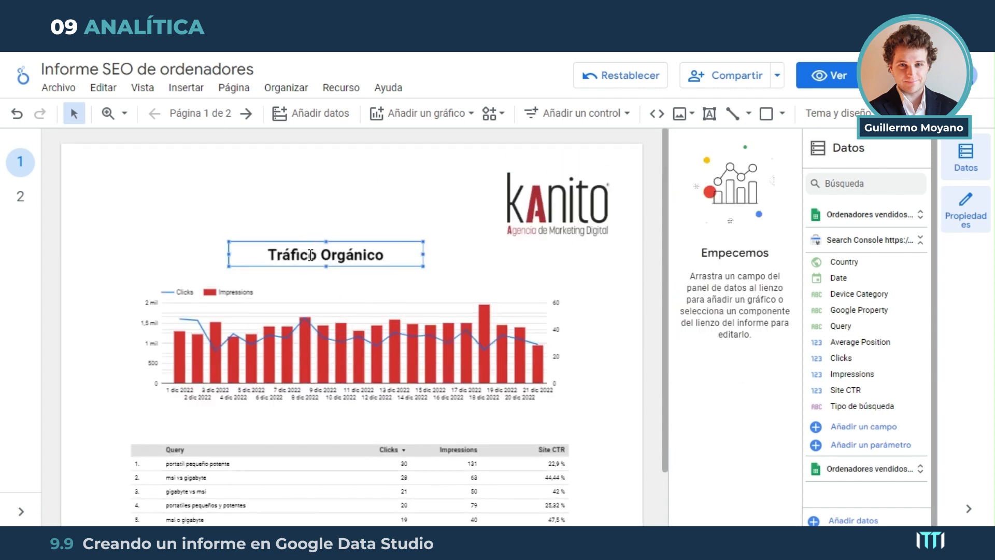
{"action": "left_click", "coordinate": [321, 241]}
{"action": "left_click_drag", "start_coordinate": [321, 241], "coordinate": [351, 248]}
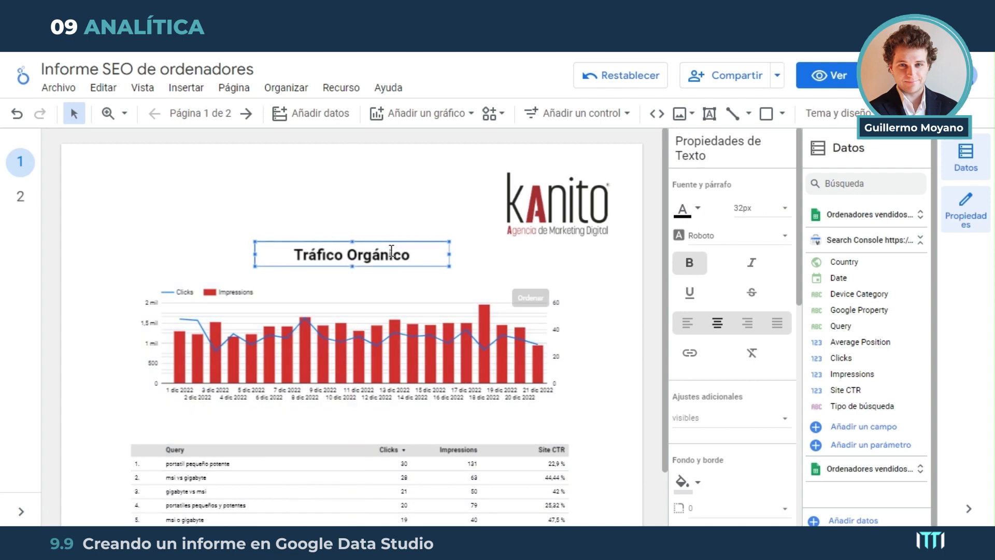
{"action": "left_click_drag", "start_coordinate": [346, 243], "coordinate": [346, 239]}
{"action": "left_click", "coordinate": [355, 276]}
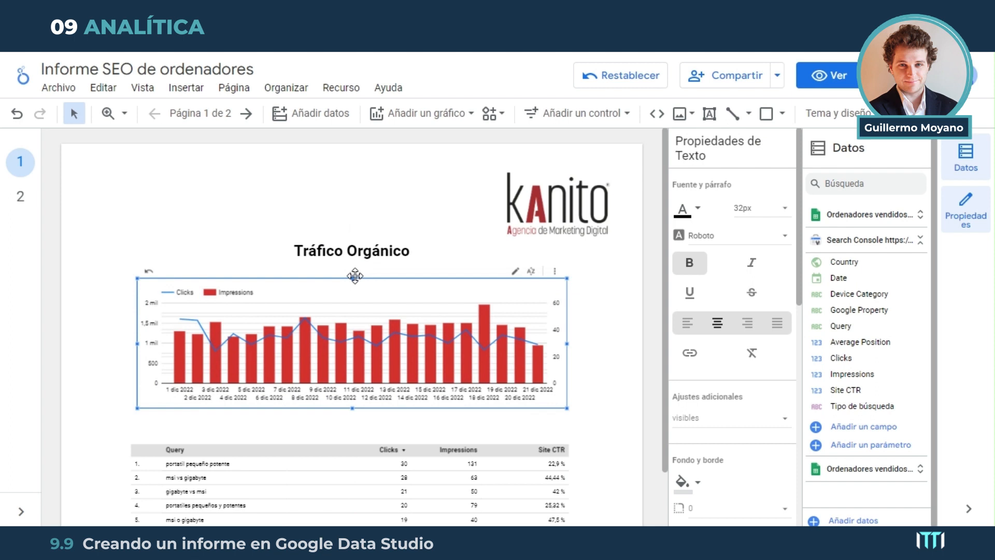
{"action": "left_click", "coordinate": [361, 251]}
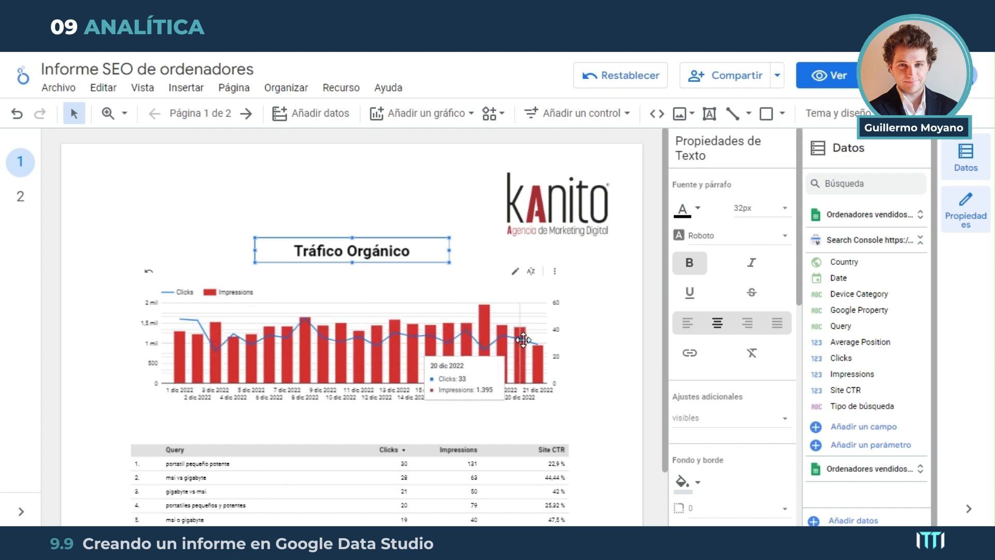
{"action": "left_click", "coordinate": [614, 303]}
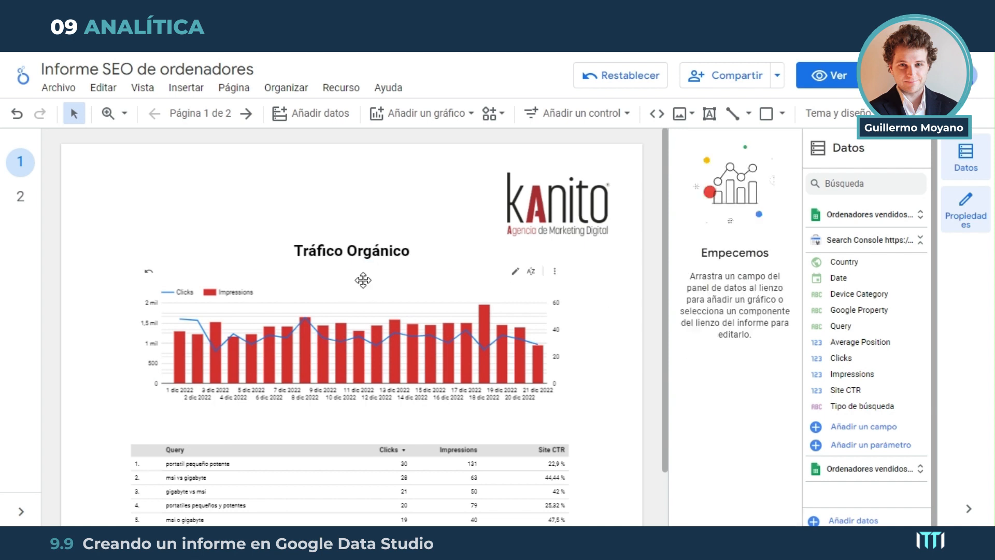
Duplicate the Tráfico Orgánico heading and place the copy centered between the combined chart and the query table
{"action": "left_click", "coordinate": [337, 243]}
{"action": "right_click", "coordinate": [317, 248]}
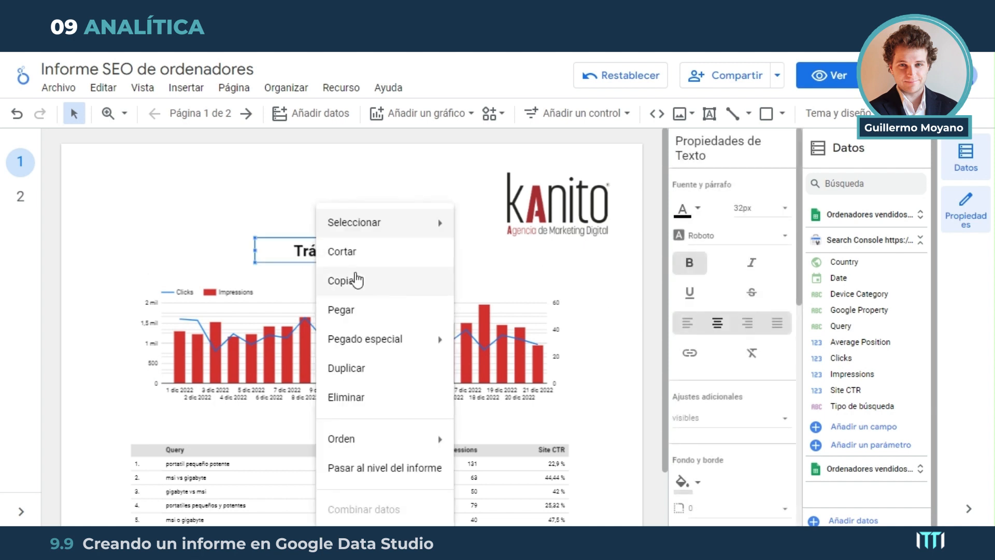
{"action": "left_click", "coordinate": [354, 369]}
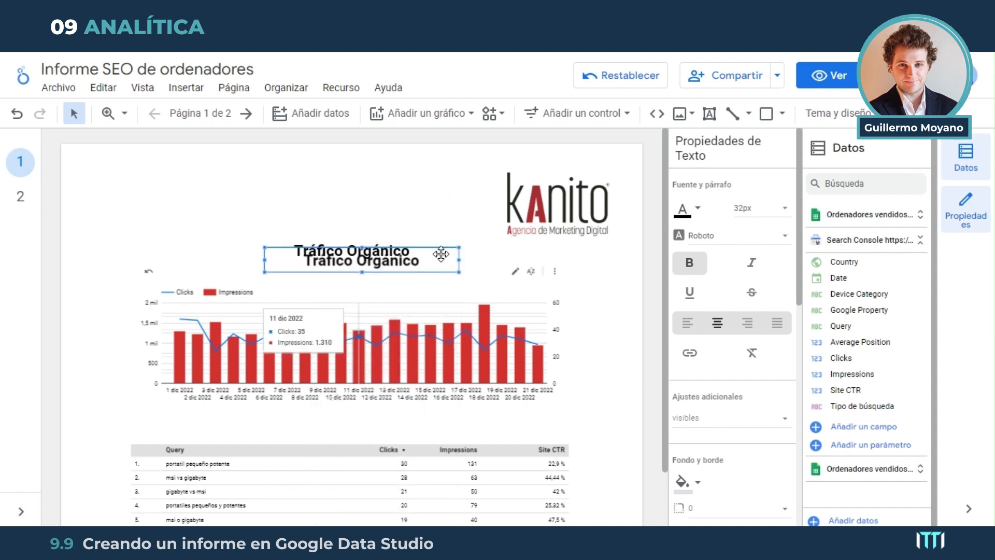
{"action": "double_click", "coordinate": [439, 253]}
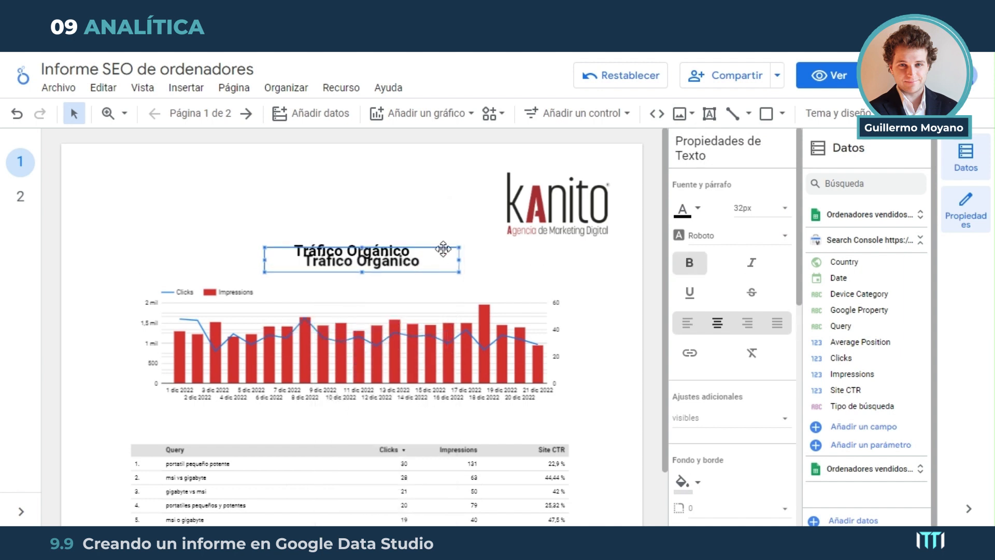
{"action": "left_click_drag", "start_coordinate": [449, 249], "coordinate": [437, 411]}
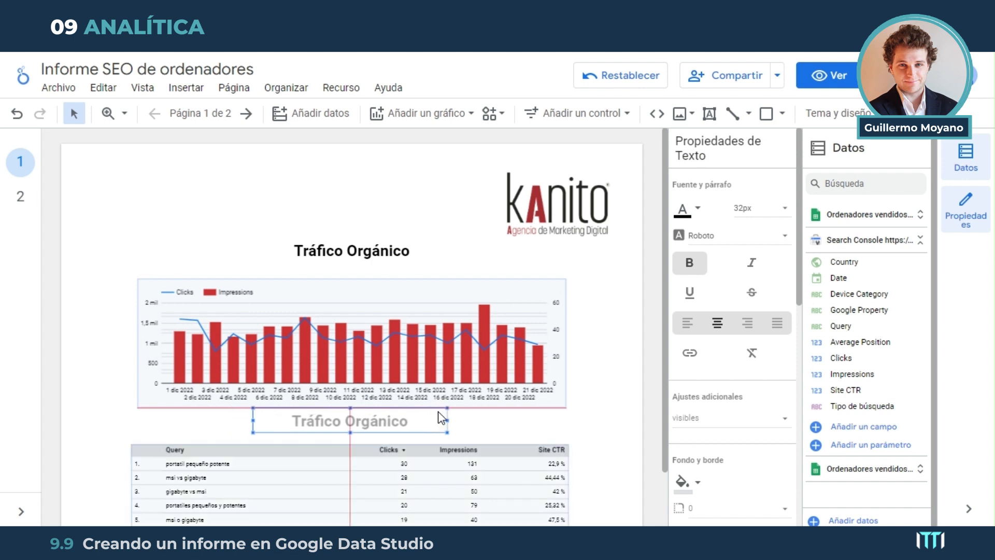
Replace the text of the copied heading above the query table with "Palabras clave principales"
{"action": "triple_click", "coordinate": [368, 421]}
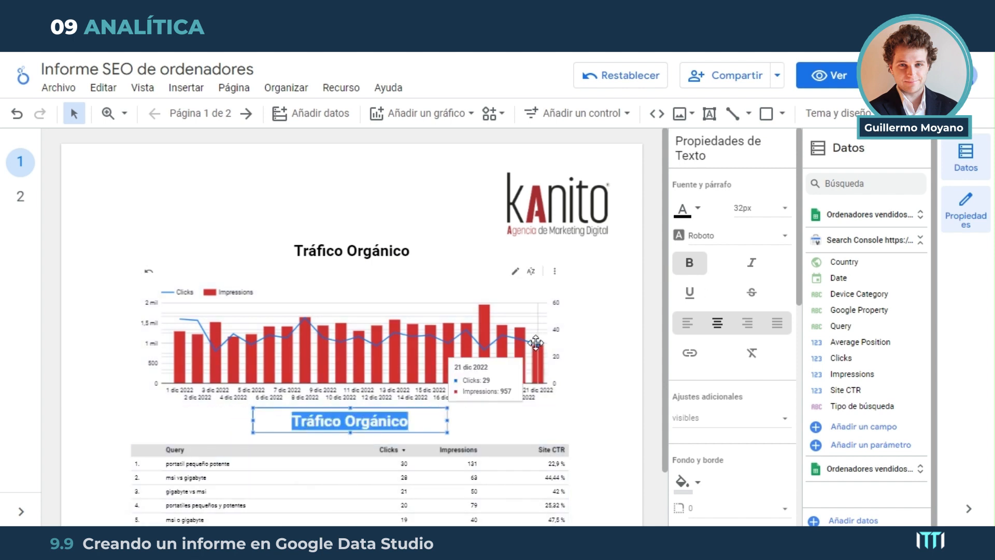
{"action": "type", "text": "P"}
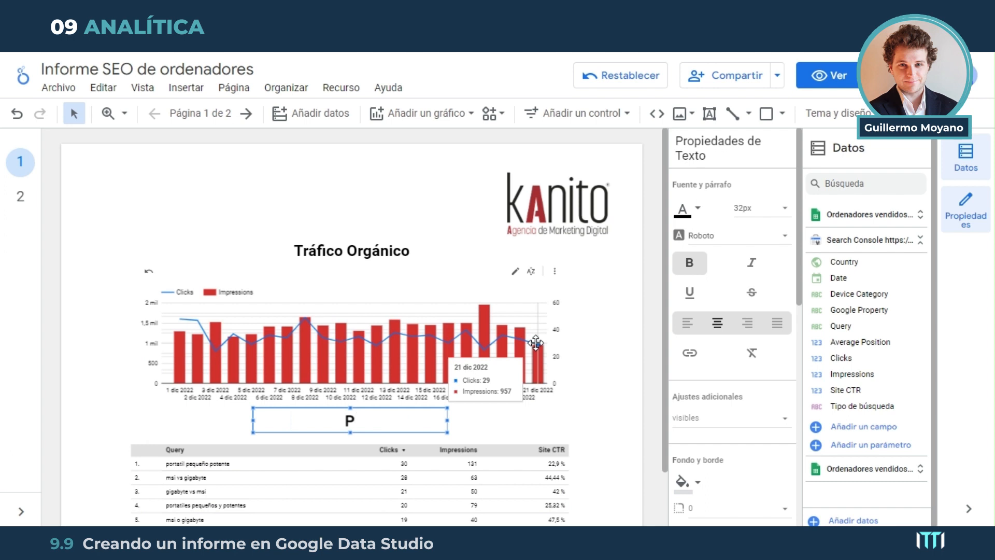
{"action": "type", "text": "alabras"}
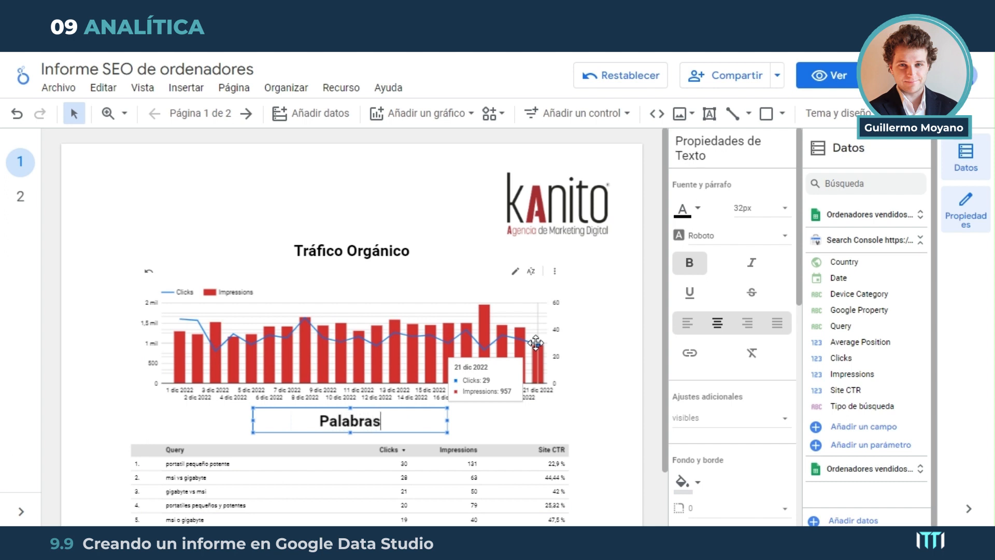
{"action": "type", "text": " clave "}
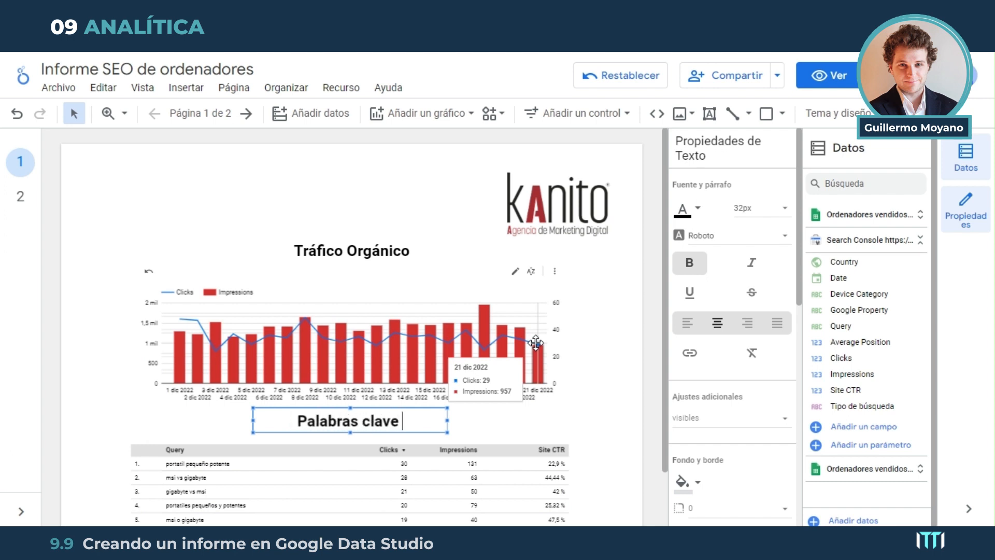
{"action": "type", "text": "princi"}
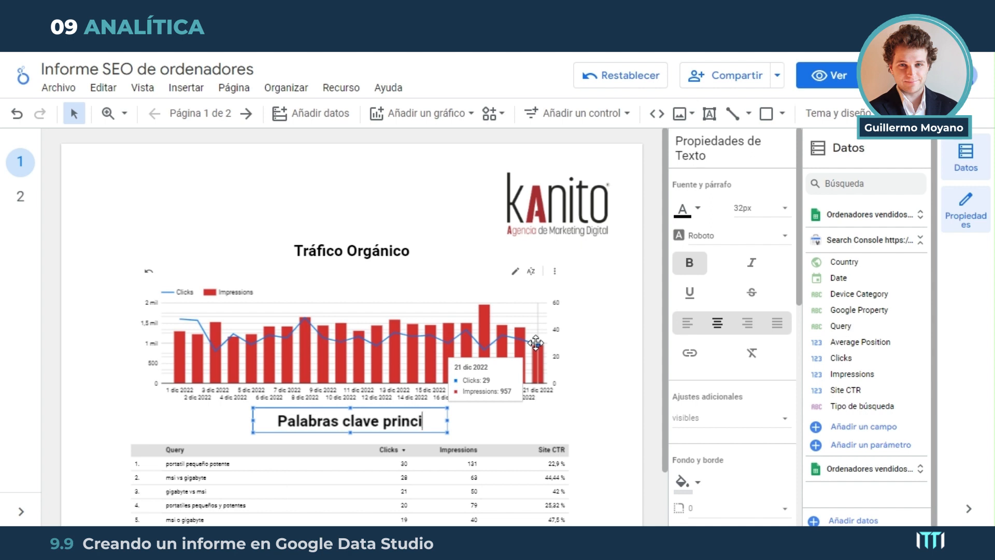
{"action": "type", "text": "pal"}
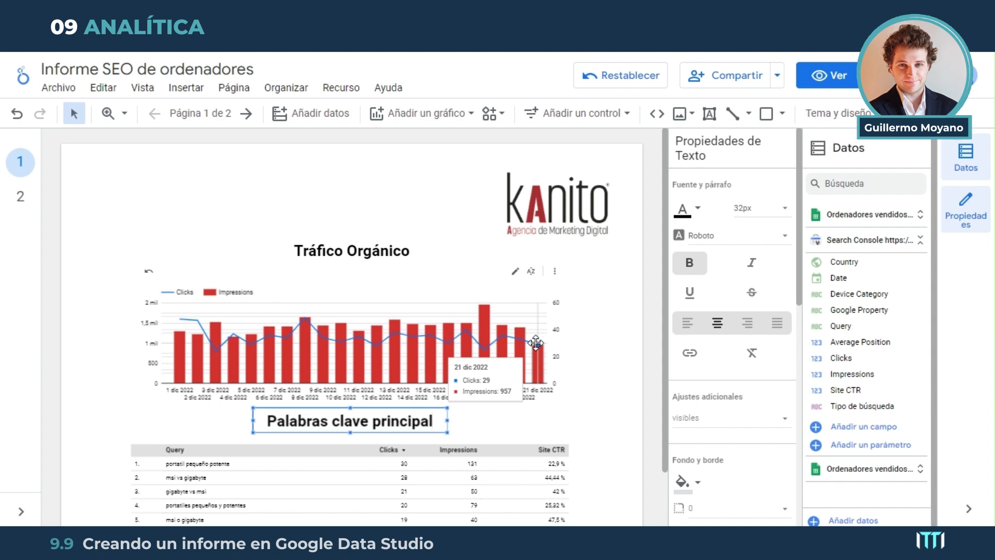
{"action": "type", "text": "es"}
{"action": "left_click", "coordinate": [603, 339]}
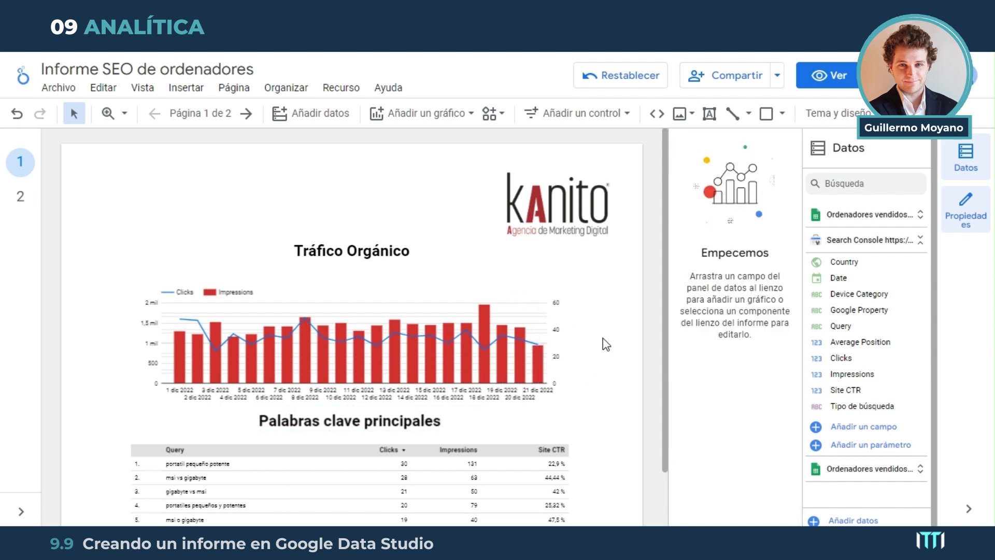
{"action": "left_click_drag", "start_coordinate": [665, 266], "coordinate": [656, 370]}
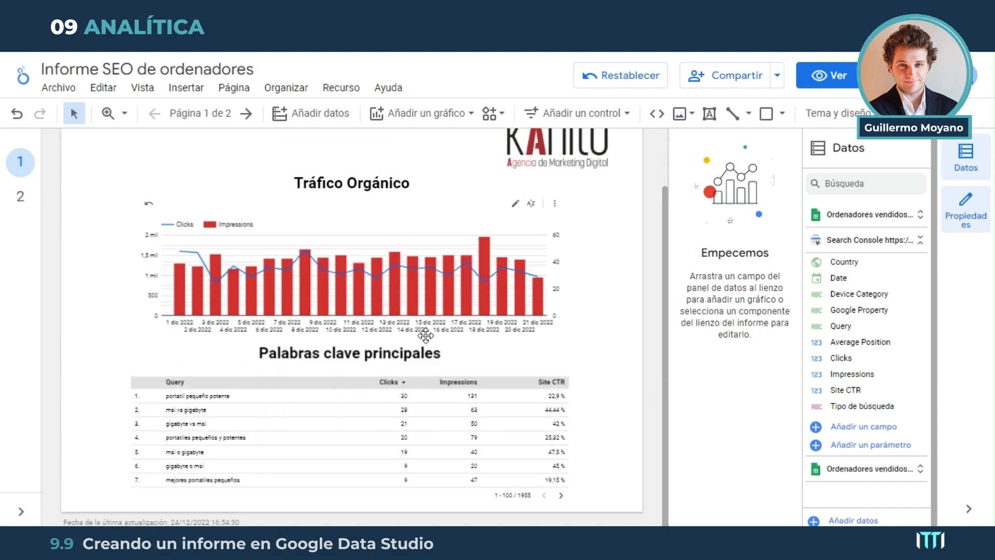
{"action": "scroll", "coordinate": [426, 336], "scroll_direction": "up", "scroll_amount": 2}
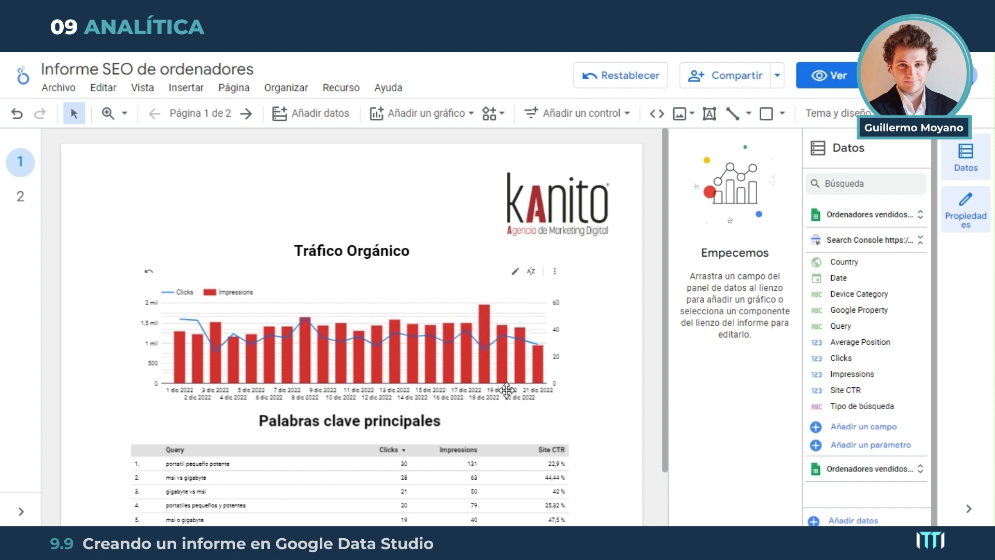
{"action": "mouse_move", "coordinate": [507, 382]}
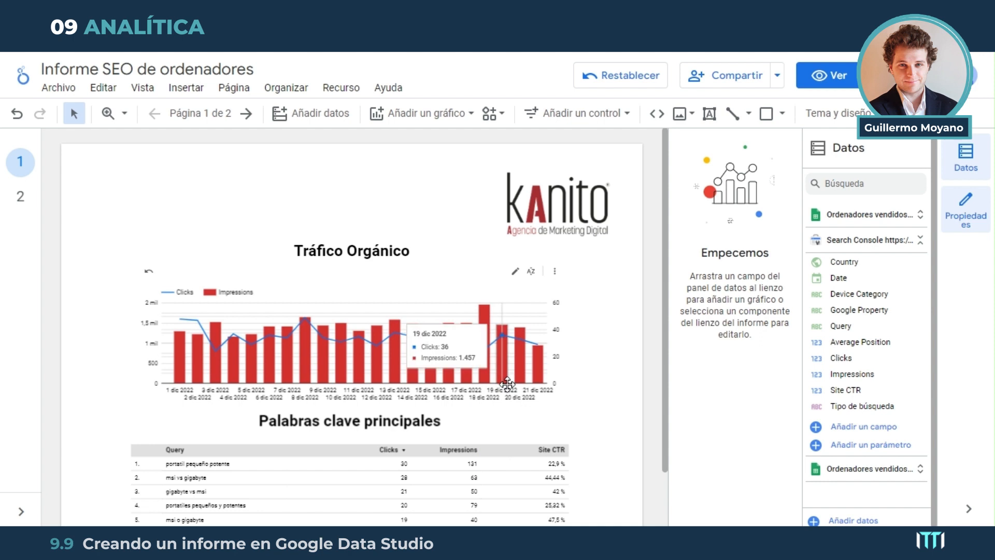
{"action": "scroll", "coordinate": [418, 355], "scroll_direction": "down", "scroll_amount": 2}
{"action": "scroll", "coordinate": [419, 356], "scroll_direction": "up", "scroll_amount": 2}
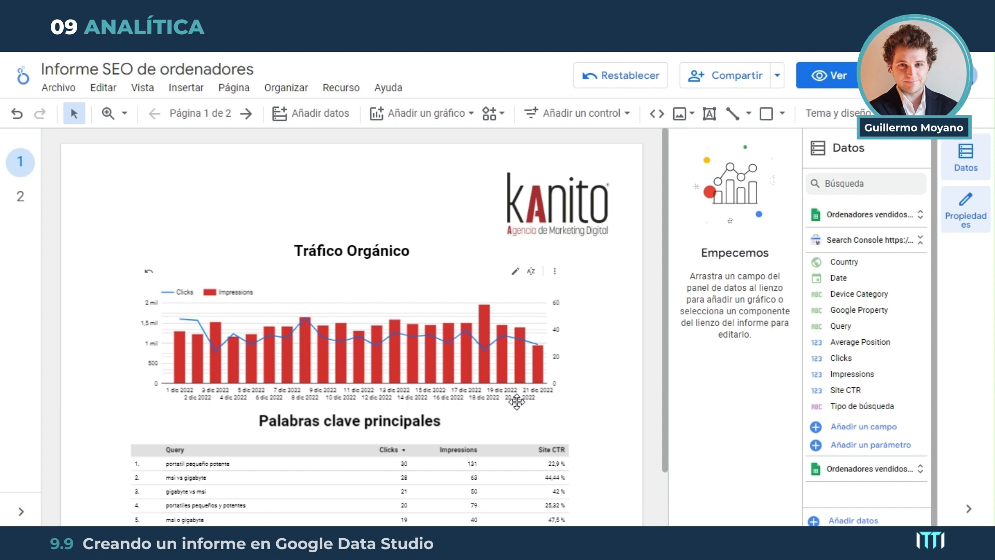
{"action": "mouse_move", "coordinate": [508, 353]}
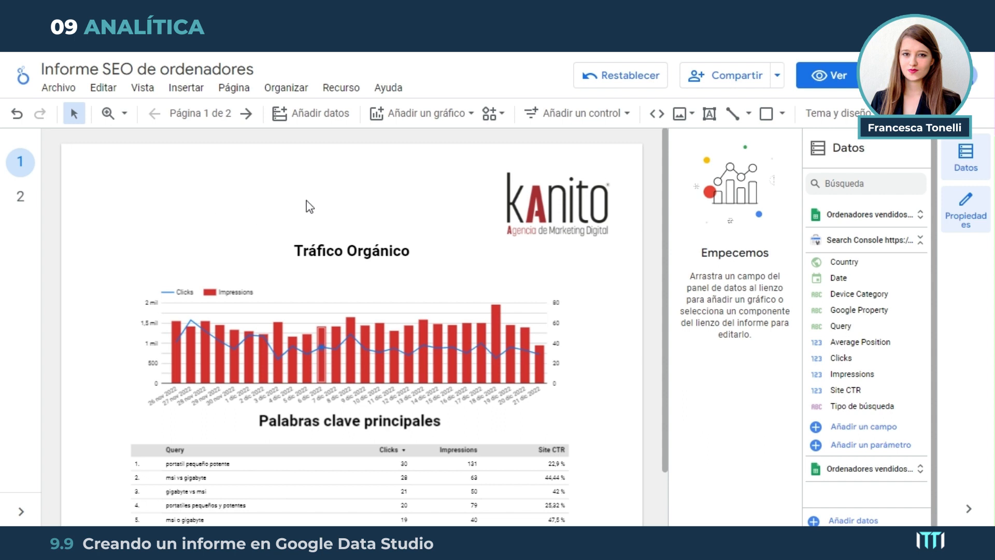
Insert a date range control (Filtro por periodo) above the Tráfico Orgánico heading, aligned with the combined chart's left edge
{"action": "left_click", "coordinate": [624, 113]}
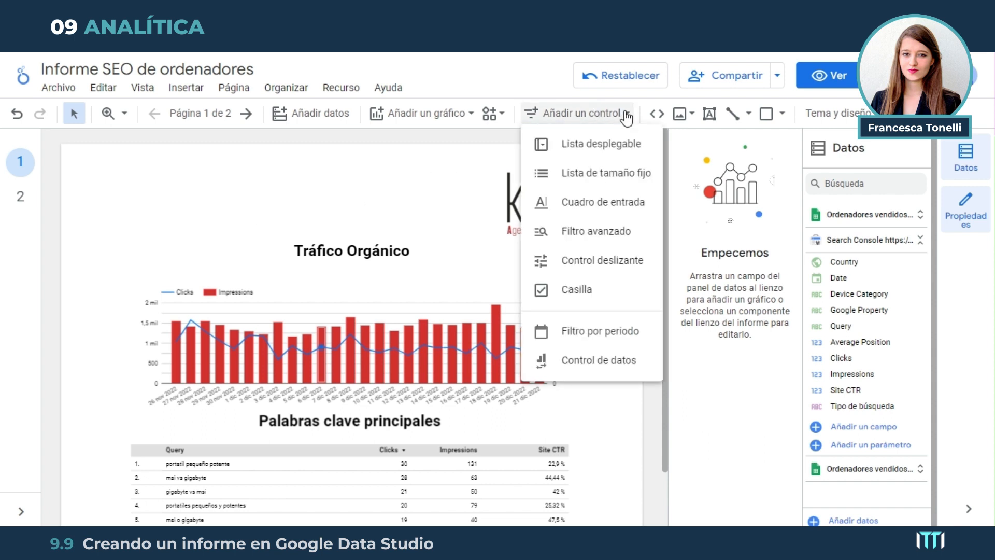
{"action": "left_click", "coordinate": [602, 340]}
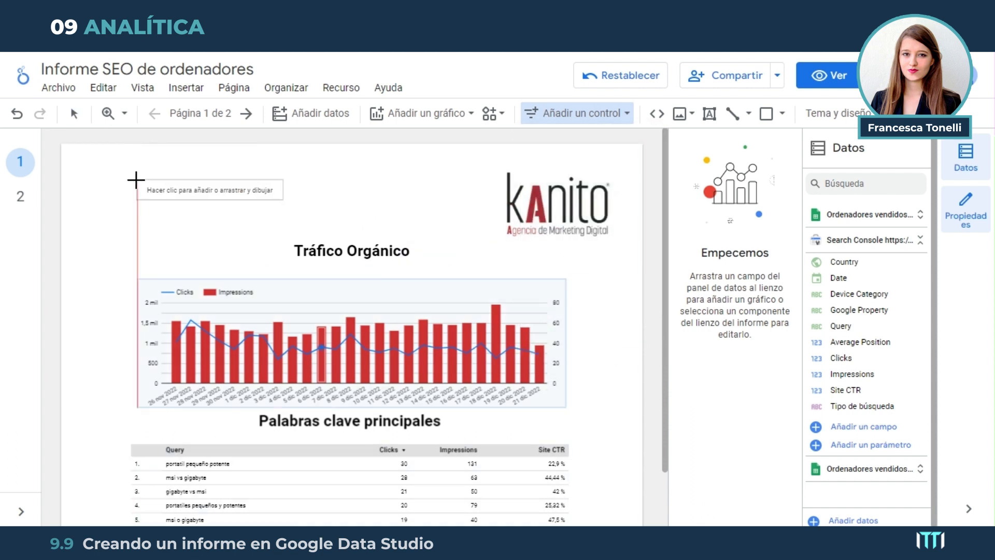
{"action": "left_click", "coordinate": [136, 180]}
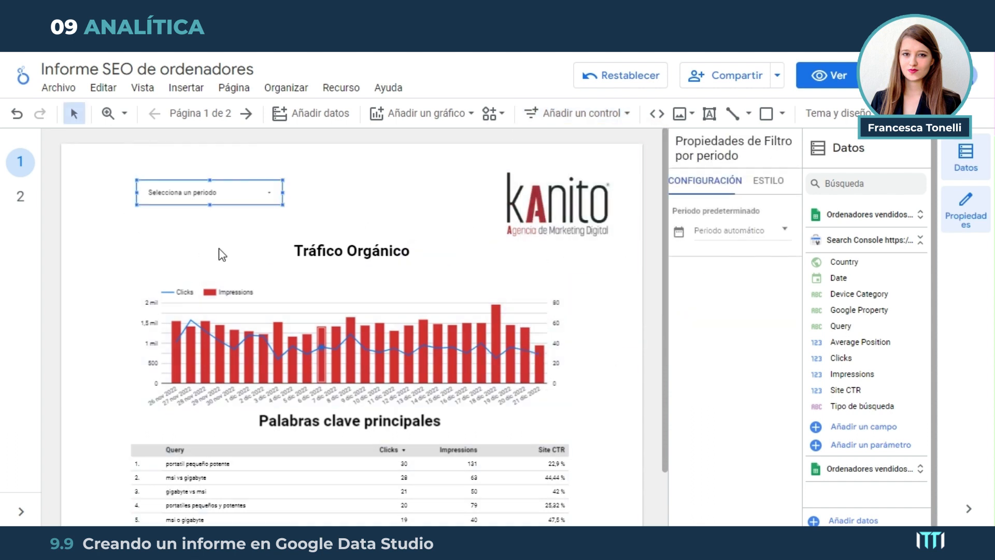
{"action": "left_click", "coordinate": [269, 194]}
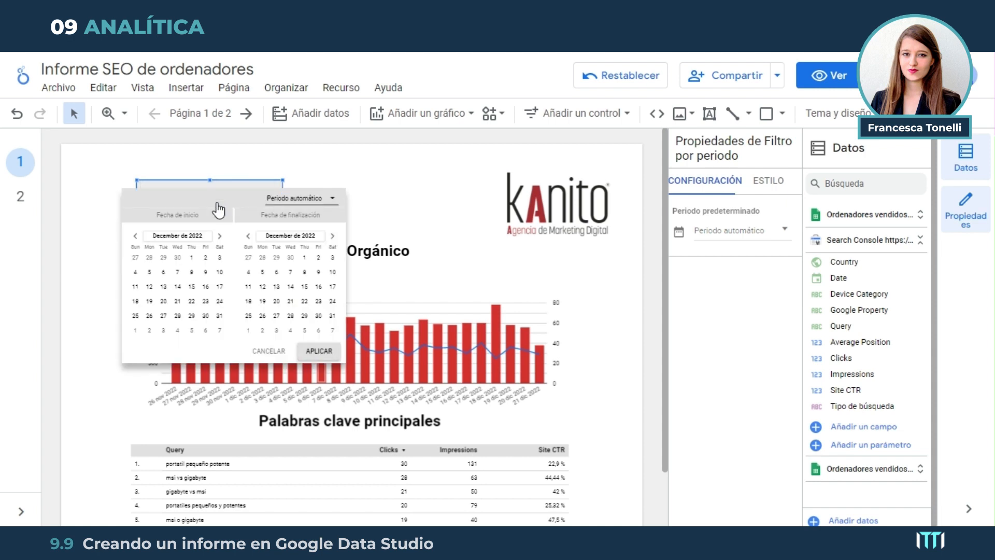
{"action": "left_click", "coordinate": [334, 198]}
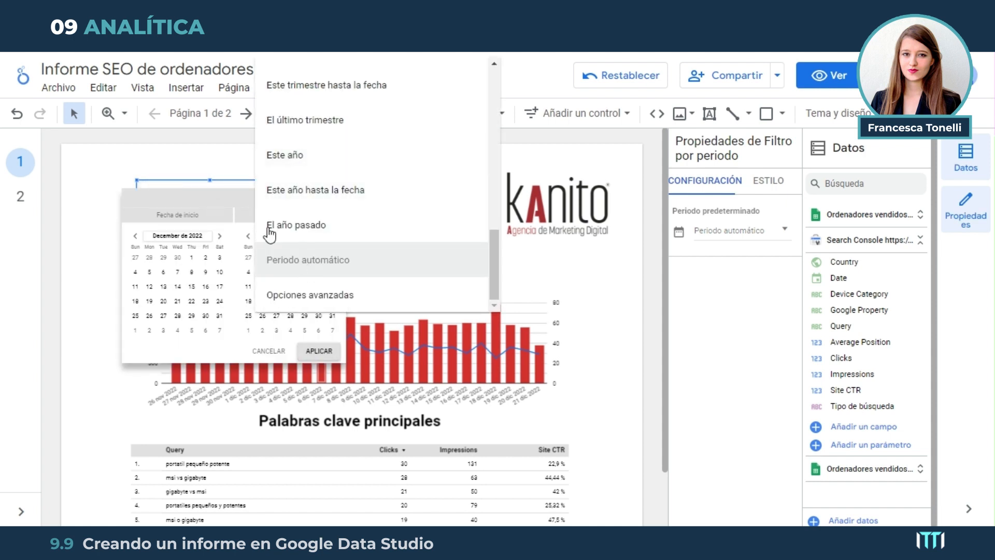
{"action": "left_click", "coordinate": [216, 193]}
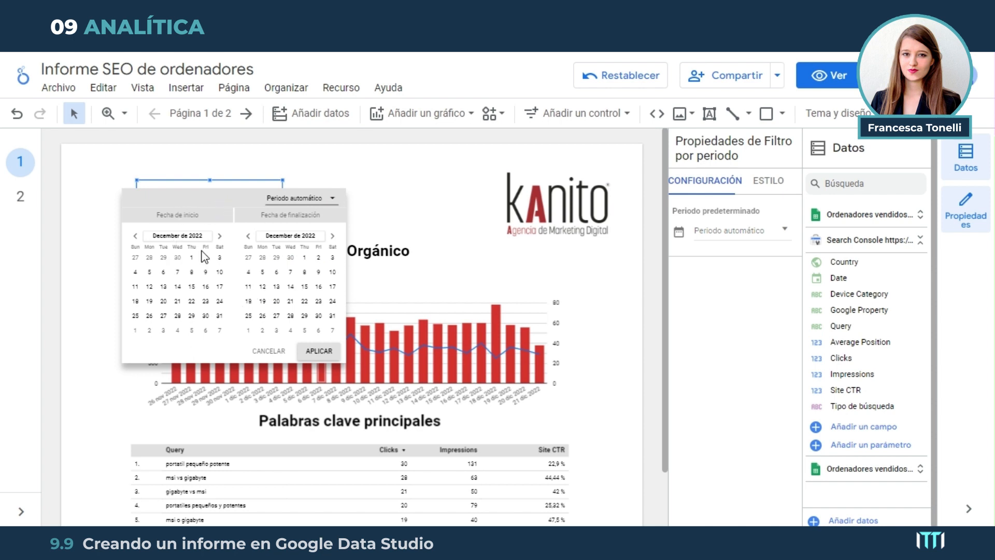
{"action": "left_click", "coordinate": [383, 184]}
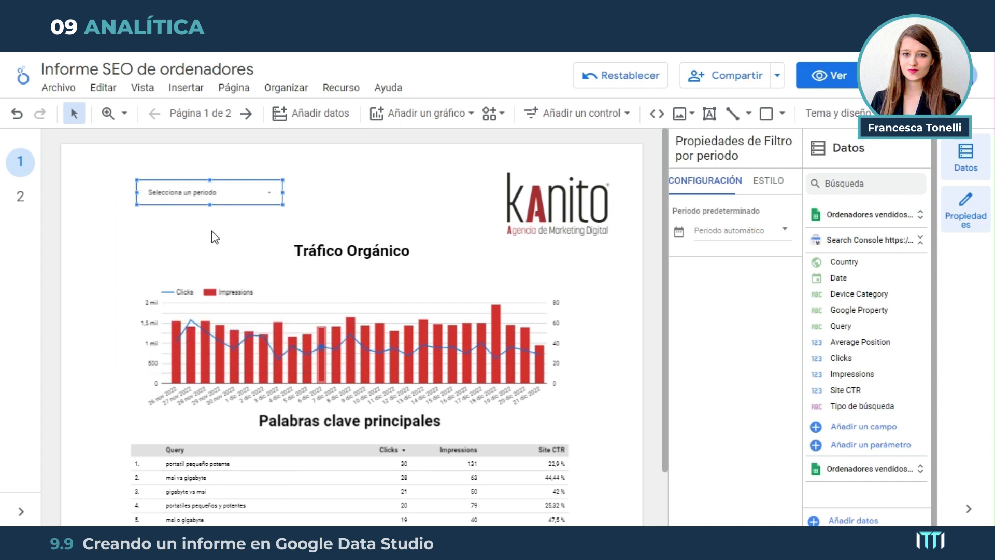
Insert a data control (Control de datos) between the date range control and the logo
{"action": "left_click", "coordinate": [630, 114]}
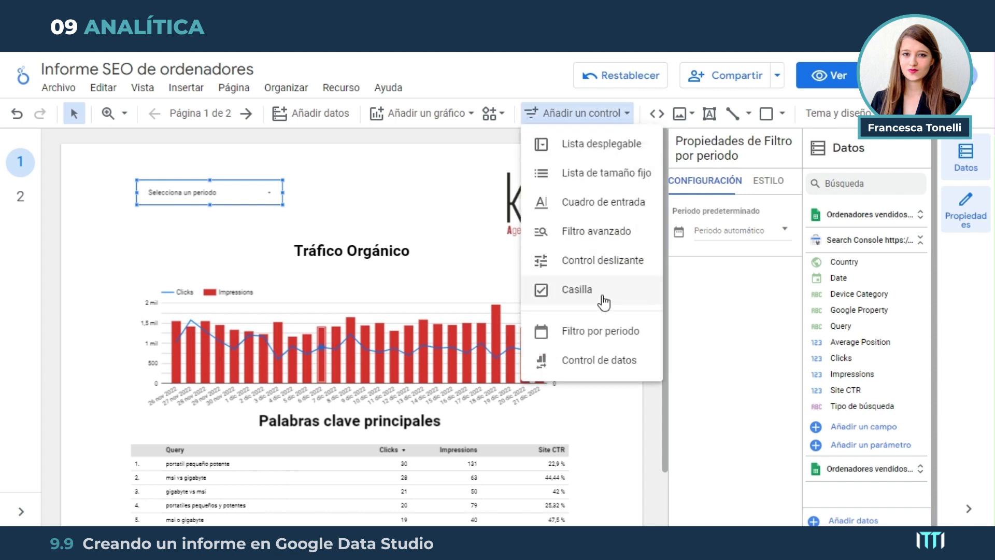
{"action": "left_click", "coordinate": [604, 362]}
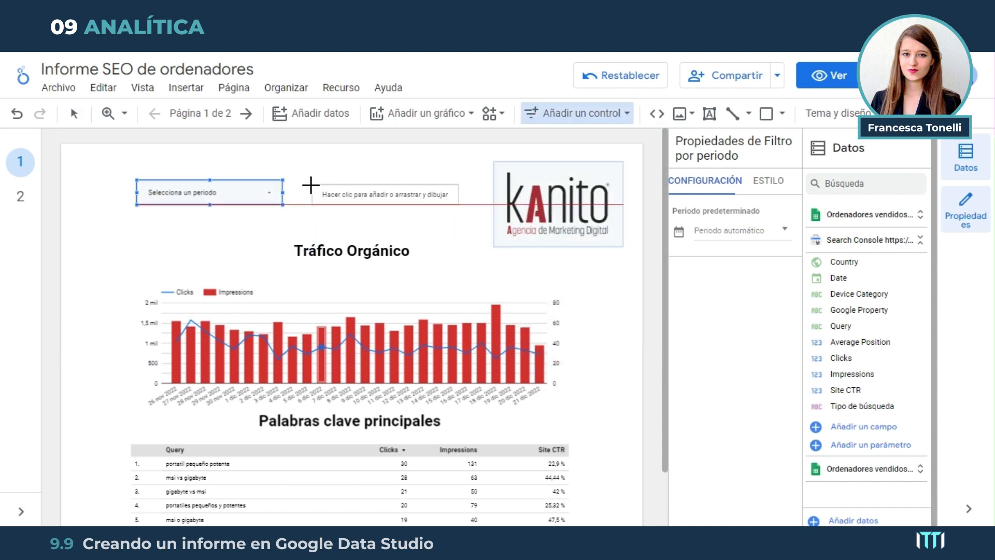
{"action": "left_click", "coordinate": [307, 182]}
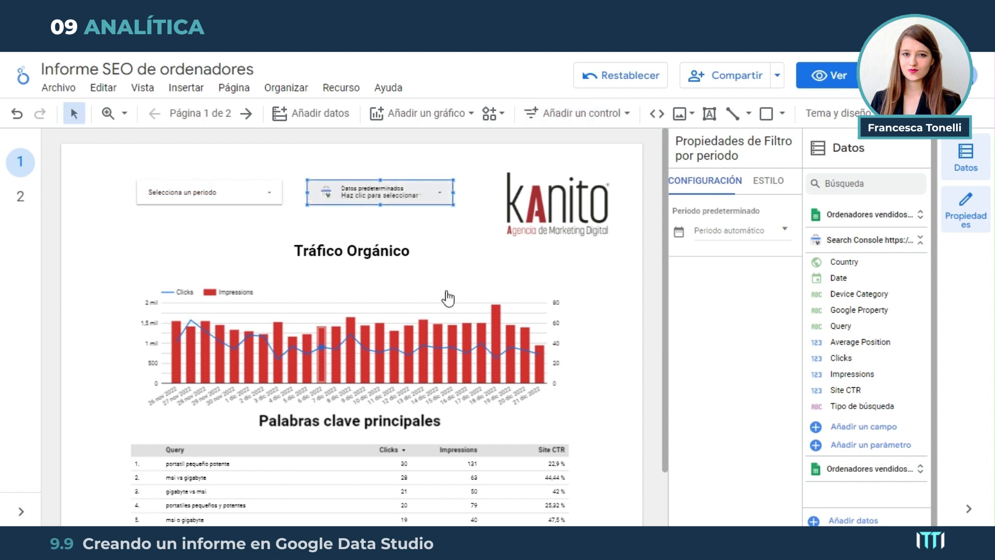
{"action": "left_click", "coordinate": [445, 192]}
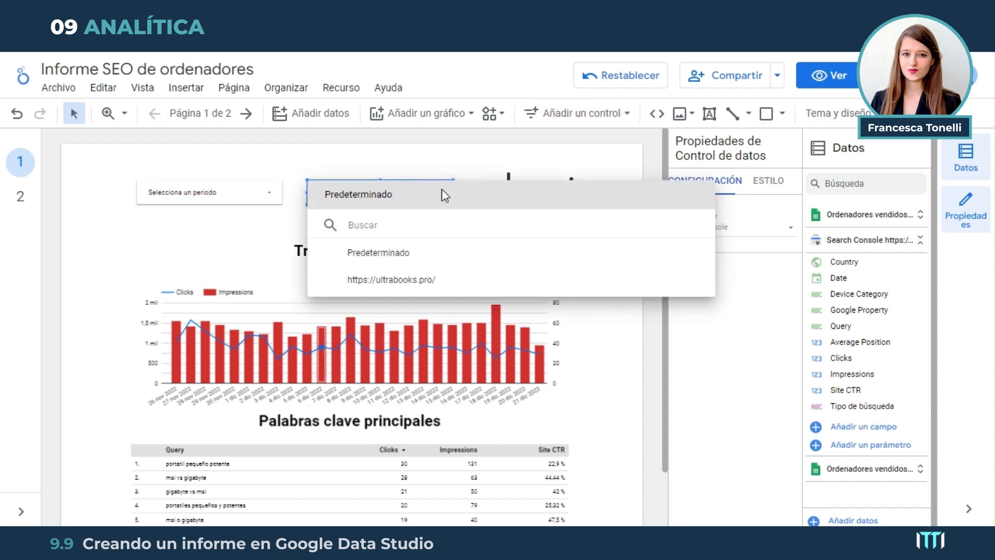
{"action": "left_click", "coordinate": [366, 284]}
{"action": "left_click", "coordinate": [365, 280]}
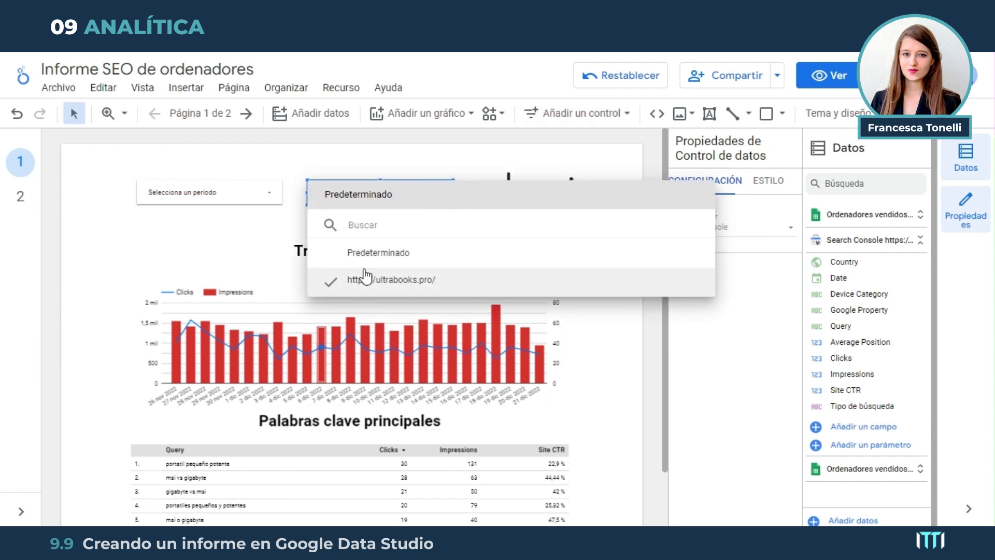
{"action": "left_click", "coordinate": [364, 280]}
{"action": "left_click", "coordinate": [368, 166]}
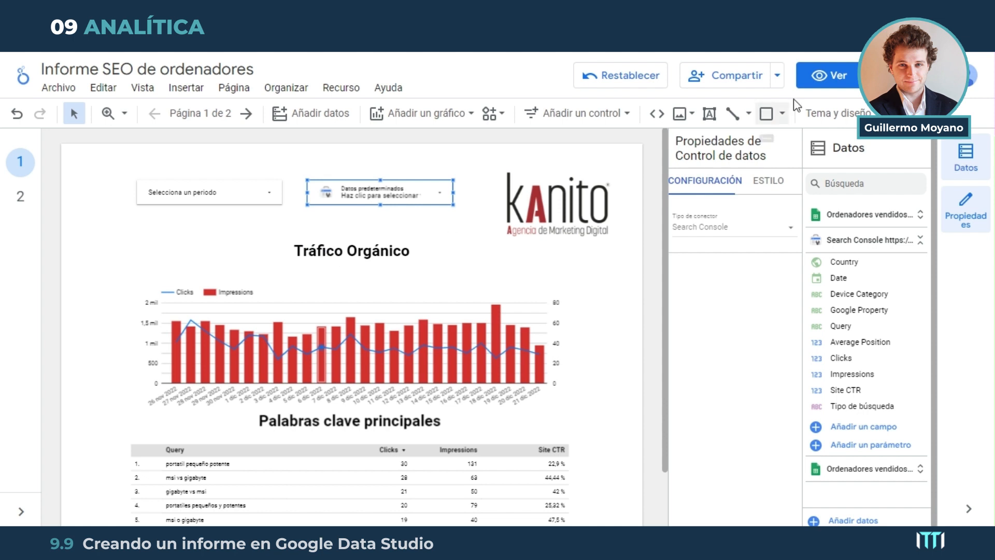
Switch the report to view mode and apply a fixed period from 1 to 30 November 2022 in the date range control
{"action": "left_click", "coordinate": [838, 77]}
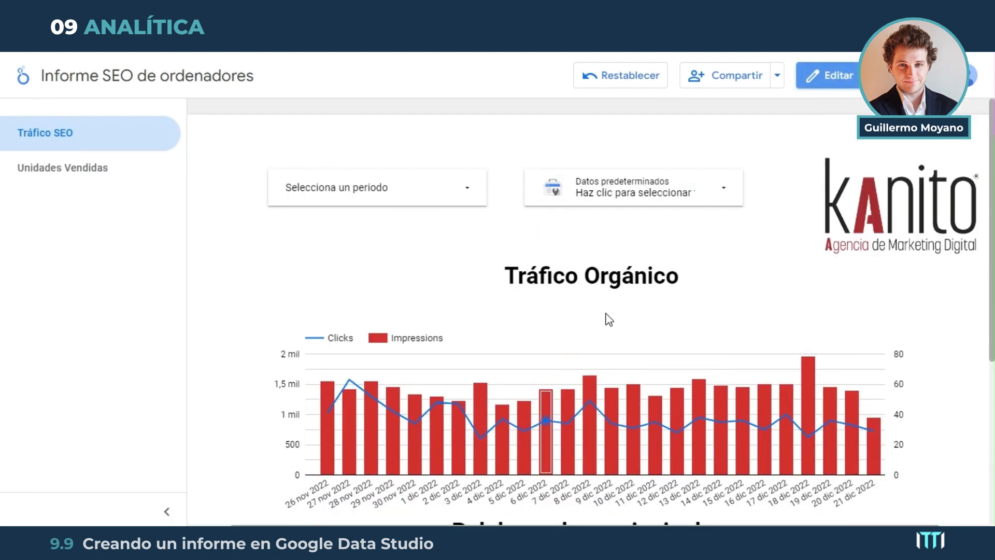
{"action": "left_click", "coordinate": [481, 187]}
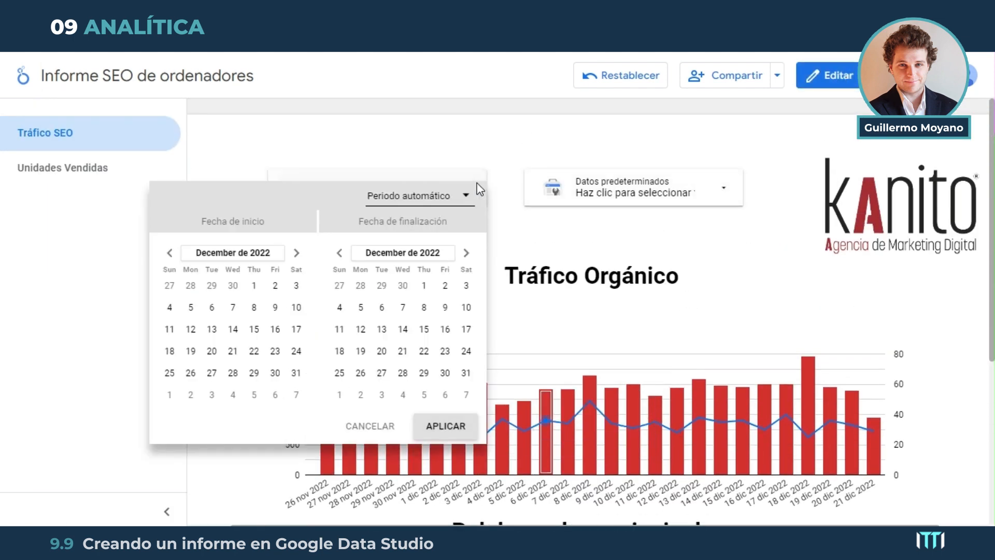
{"action": "left_click", "coordinate": [169, 252]}
{"action": "left_click", "coordinate": [212, 286]}
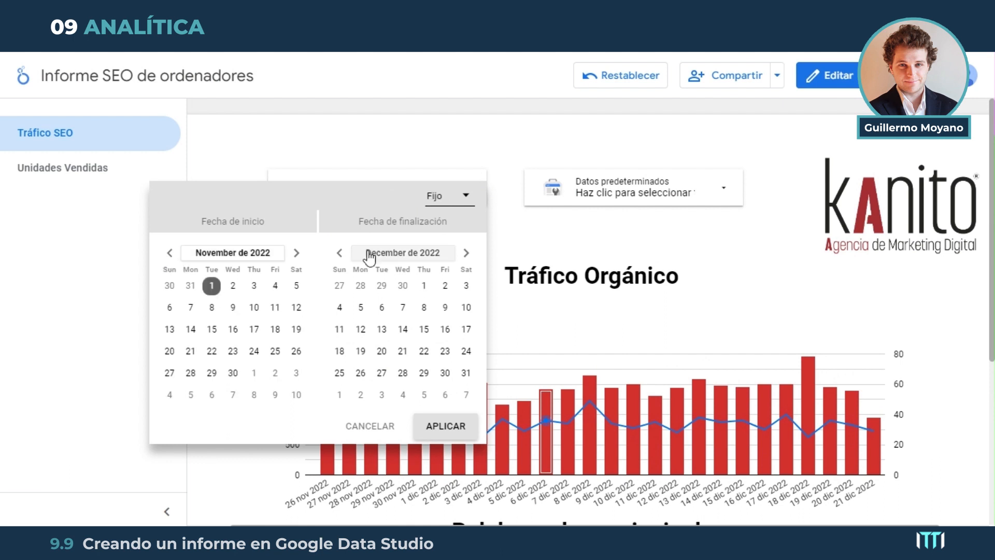
{"action": "left_click", "coordinate": [340, 252]}
{"action": "left_click", "coordinate": [403, 372]}
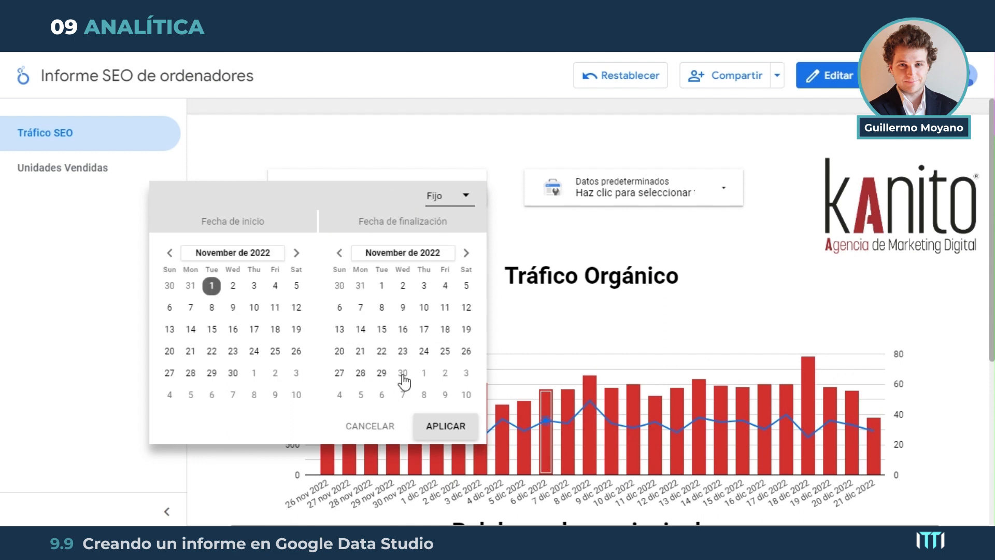
{"action": "left_click", "coordinate": [445, 426]}
Examine the combined traffic chart and the keyword table for the November 2022 period
{"action": "scroll", "coordinate": [544, 315], "scroll_direction": "down", "scroll_amount": 3}
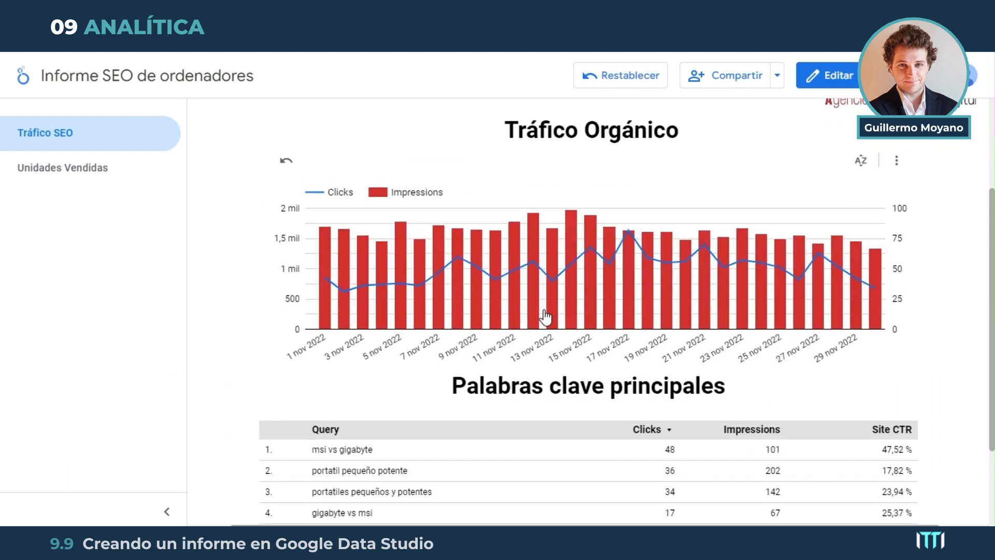
{"action": "scroll", "coordinate": [466, 311], "scroll_direction": "down", "scroll_amount": 2}
{"action": "scroll", "coordinate": [418, 255], "scroll_direction": "down", "scroll_amount": 1}
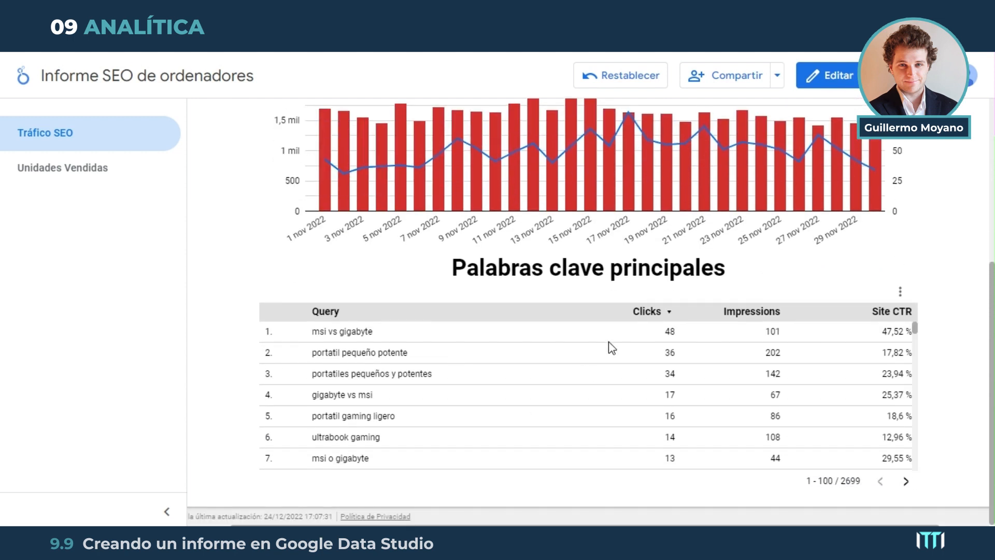
{"action": "scroll", "coordinate": [455, 264], "scroll_direction": "up", "scroll_amount": 4}
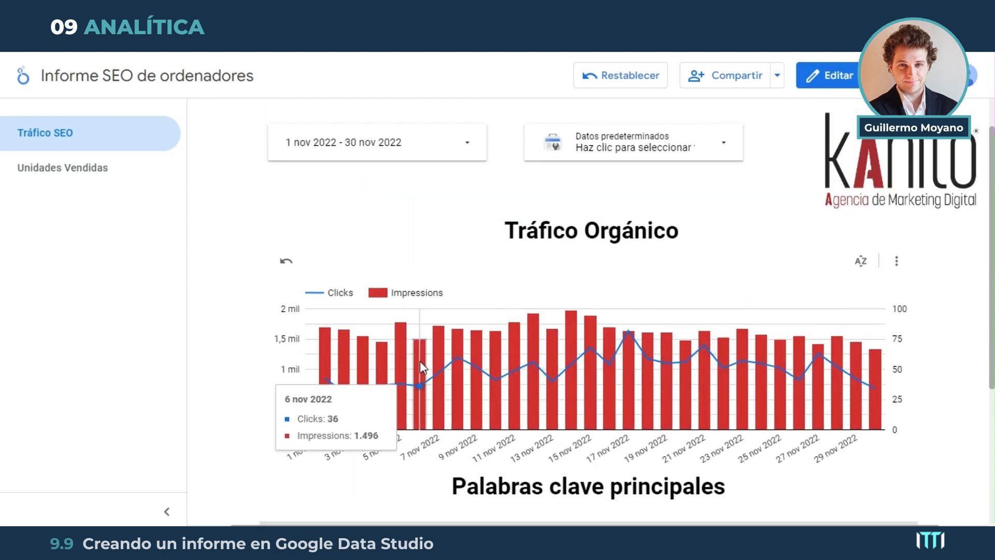
{"action": "scroll", "coordinate": [633, 358], "scroll_direction": "down", "scroll_amount": 1}
{"action": "scroll", "coordinate": [596, 348], "scroll_direction": "down", "scroll_amount": 2}
{"action": "scroll", "coordinate": [570, 321], "scroll_direction": "up", "scroll_amount": 4}
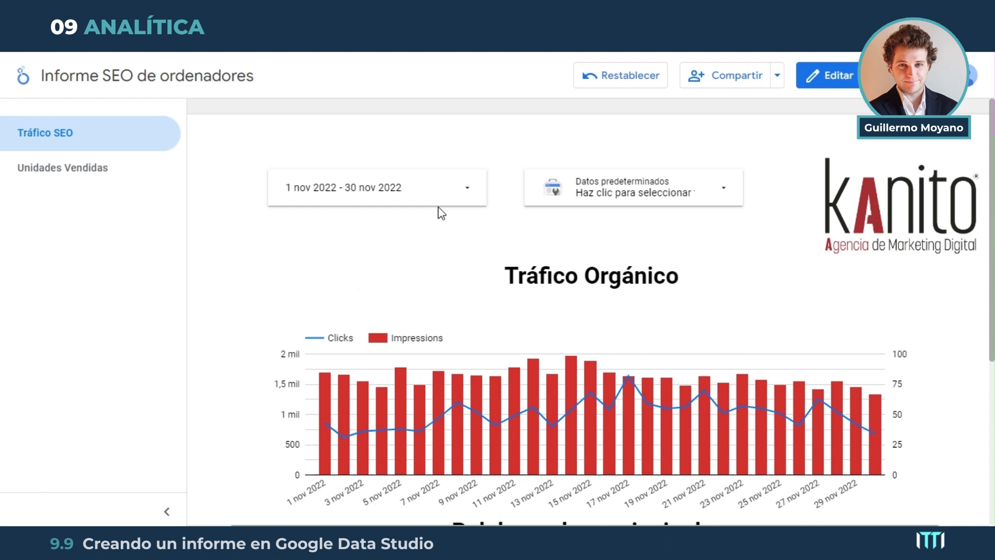
Apply a fixed period from 1 to 31 December 2022 in the date range control
{"action": "left_click", "coordinate": [466, 187]}
{"action": "left_click", "coordinate": [297, 252]}
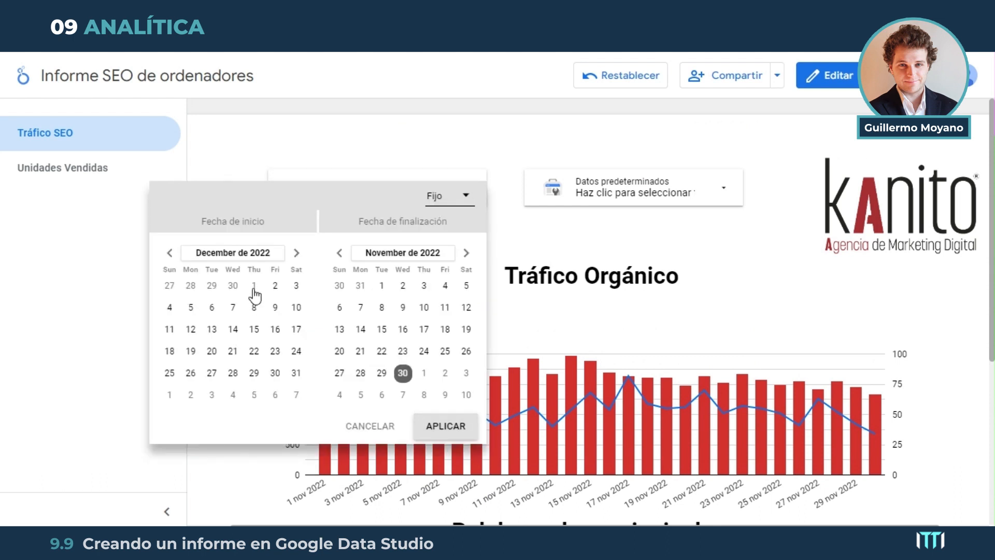
{"action": "left_click", "coordinate": [254, 285]}
{"action": "left_click", "coordinate": [465, 252]}
{"action": "left_click", "coordinate": [466, 373]}
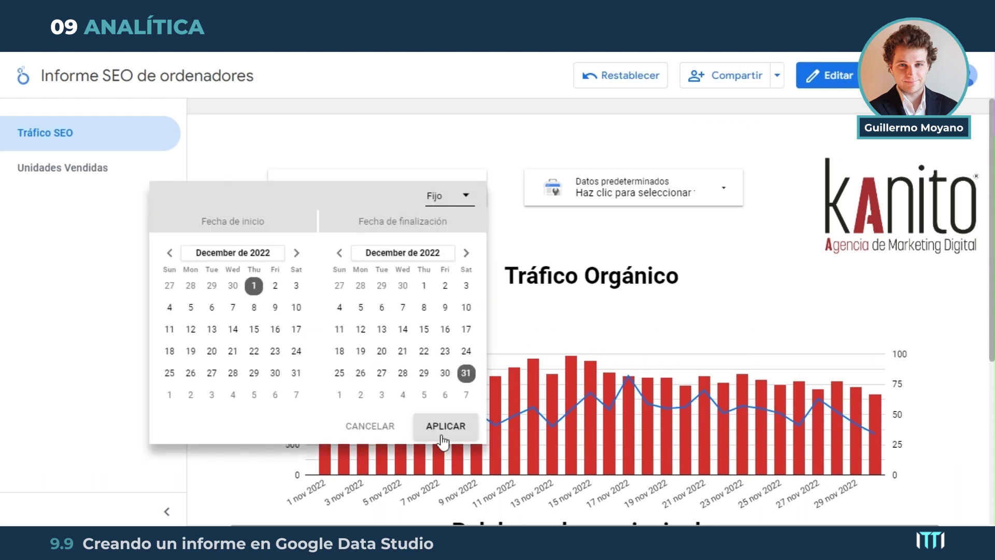
{"action": "left_click", "coordinate": [461, 425]}
Examine the combined traffic chart and the keyword table for the December 2022 period
{"action": "scroll", "coordinate": [671, 296], "scroll_direction": "down", "scroll_amount": 4}
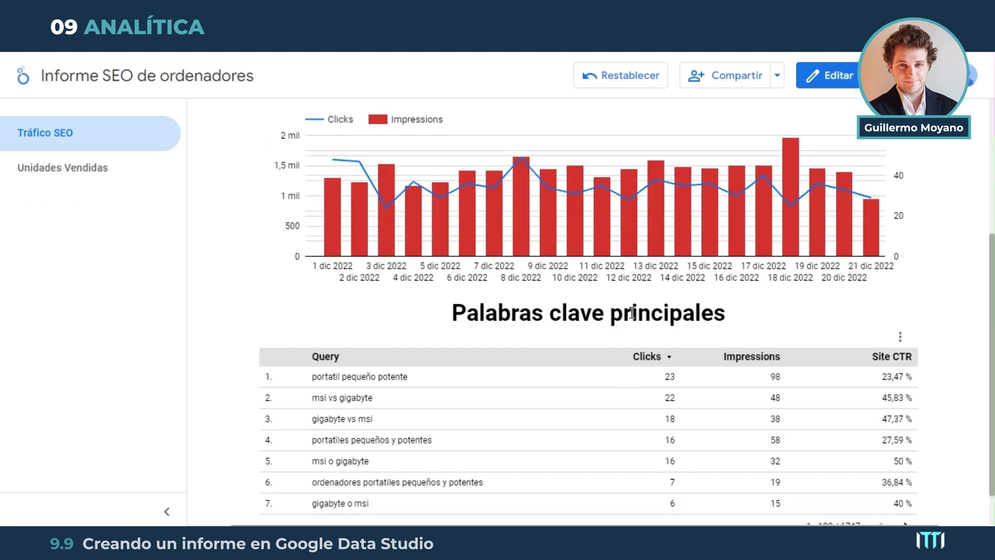
{"action": "scroll", "coordinate": [590, 392], "scroll_direction": "up", "scroll_amount": 4}
{"action": "scroll", "coordinate": [500, 316], "scroll_direction": "down", "scroll_amount": 2}
{"action": "scroll", "coordinate": [526, 311], "scroll_direction": "up", "scroll_amount": 2}
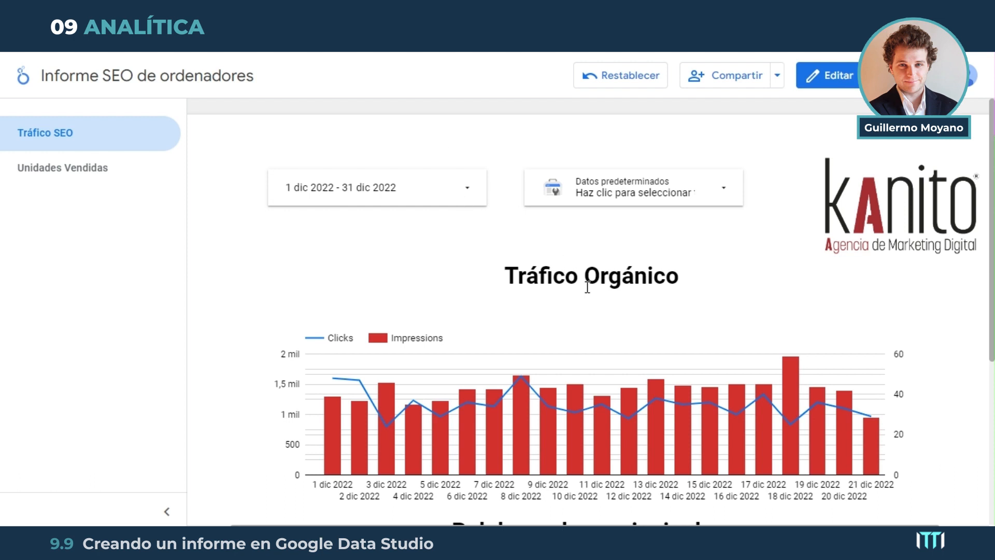
{"action": "scroll", "coordinate": [588, 287], "scroll_direction": "down", "scroll_amount": 5}
{"action": "scroll", "coordinate": [695, 389], "scroll_direction": "up", "scroll_amount": 5}
Return the report to edit mode and open its sharing settings
{"action": "left_click", "coordinate": [836, 78]}
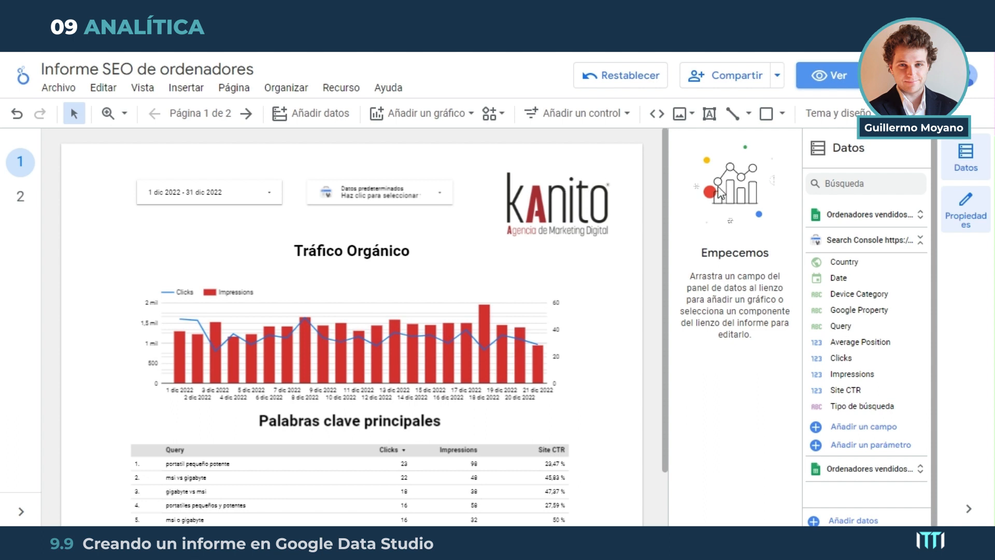
{"action": "left_click", "coordinate": [733, 79]}
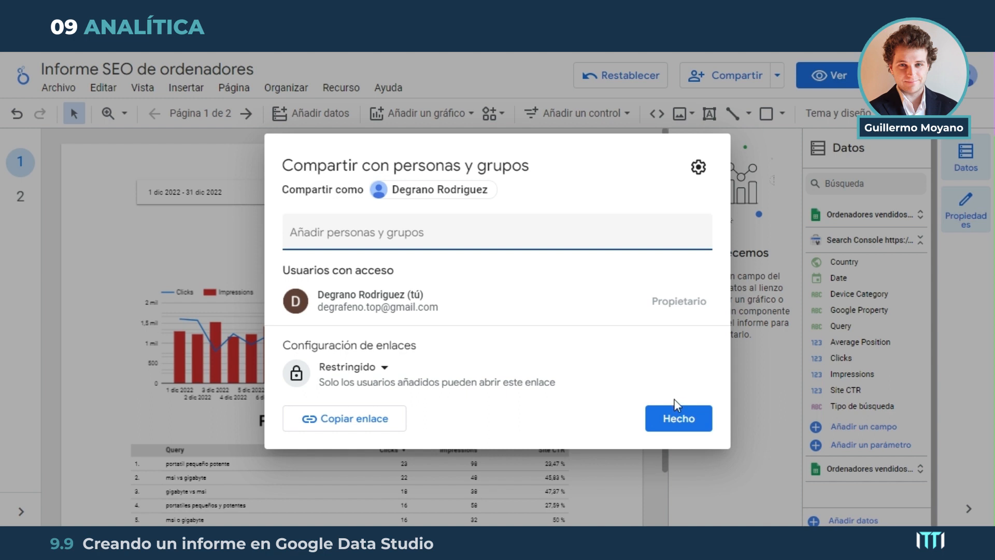
Enter a guest's e-mail as a sharing recipient, check the available roles, and return to the access overview without sending
{"action": "left_click", "coordinate": [495, 244]}
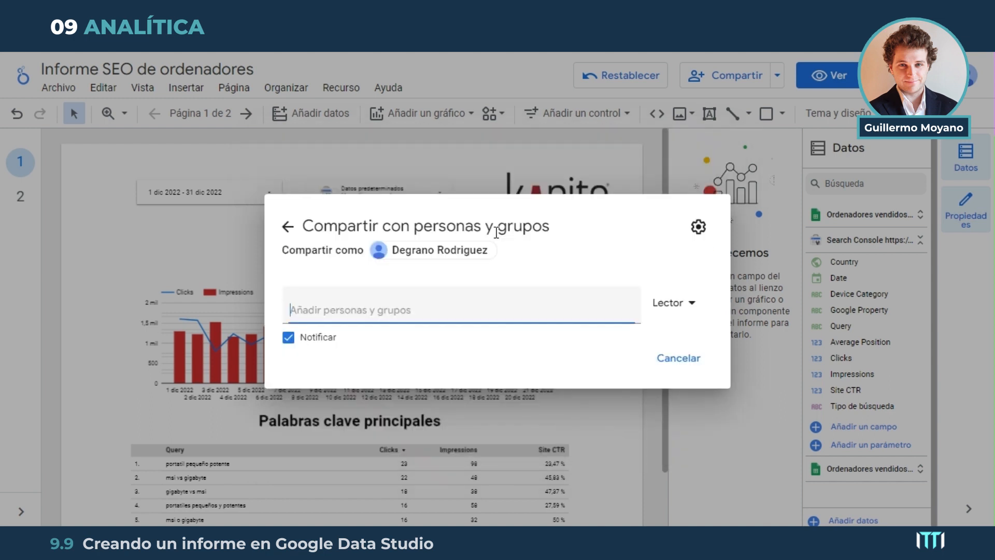
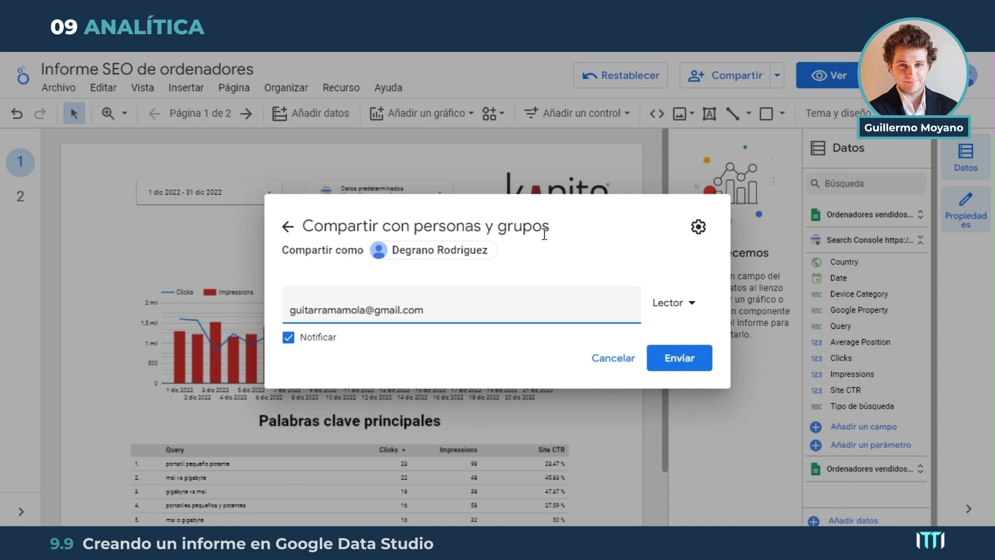
{"action": "left_click", "coordinate": [652, 250]}
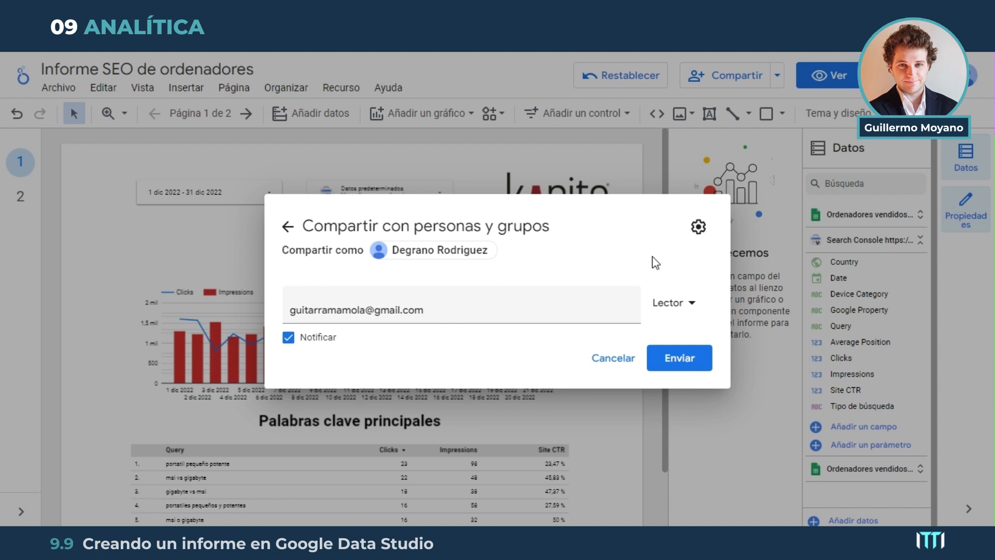
{"action": "left_click", "coordinate": [690, 303]}
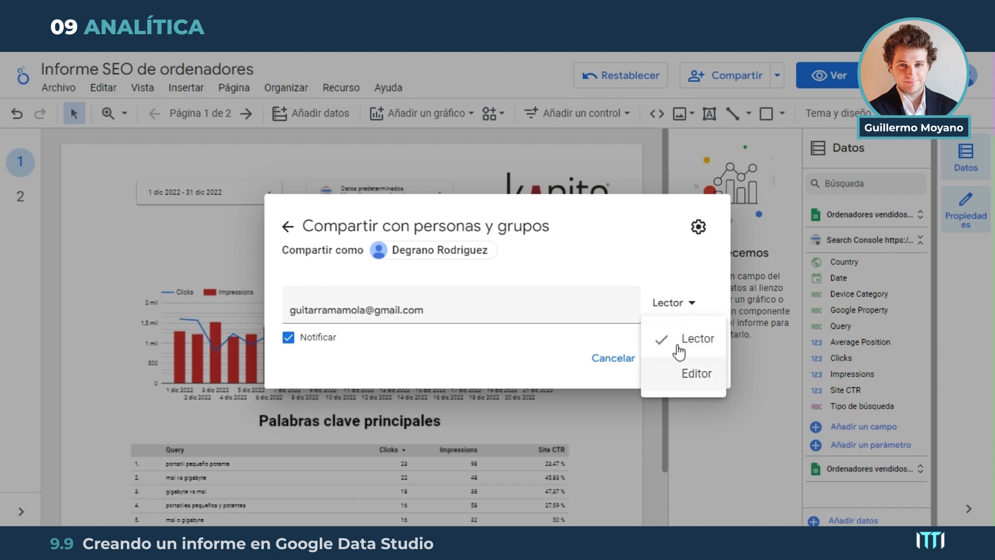
{"action": "left_click", "coordinate": [673, 273]}
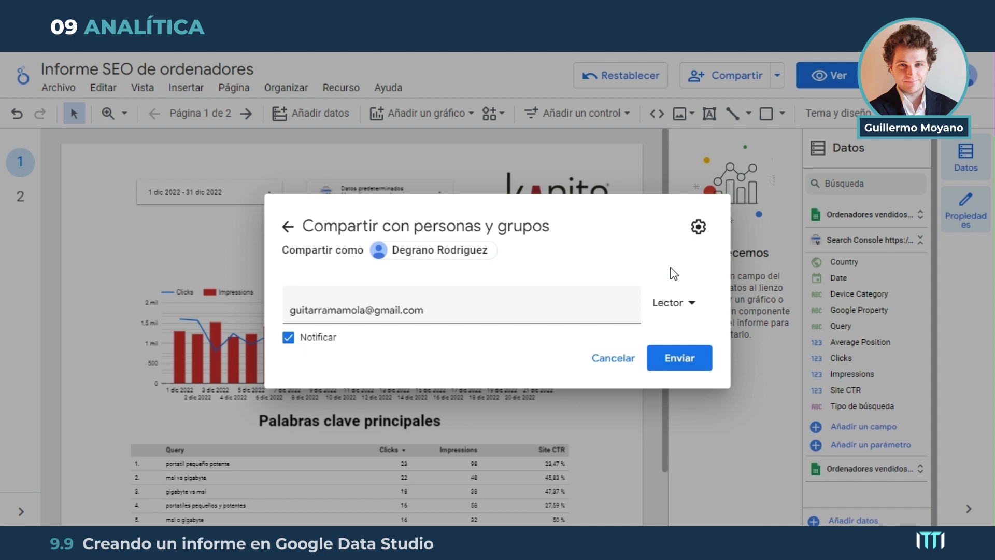
{"action": "left_click", "coordinate": [585, 315]}
{"action": "left_click", "coordinate": [287, 226]}
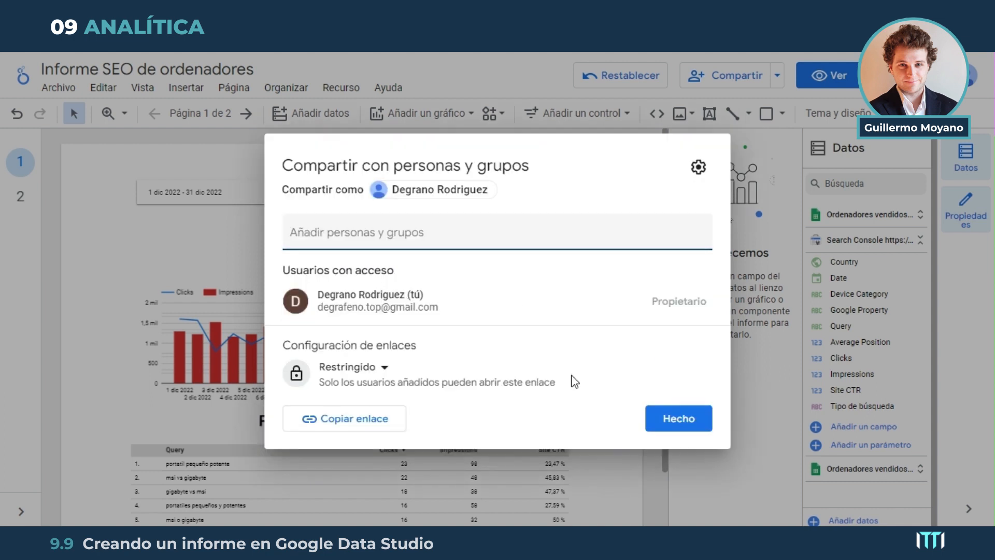
Prepare an invitation with the Editor role for the guest's e-mail and return to the access overview without sending
{"action": "left_click", "coordinate": [459, 235]}
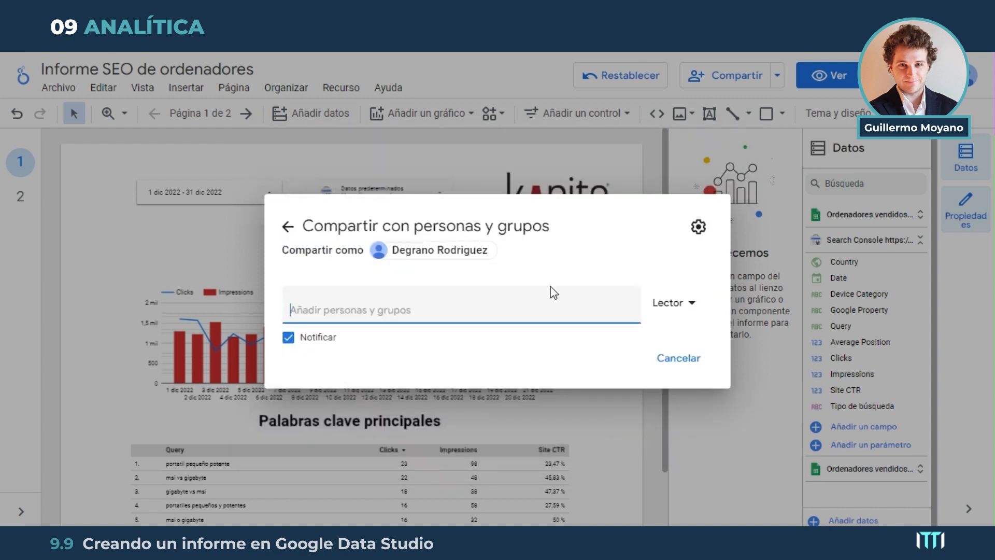
{"action": "left_click", "coordinate": [688, 306]}
{"action": "left_click", "coordinate": [697, 374]}
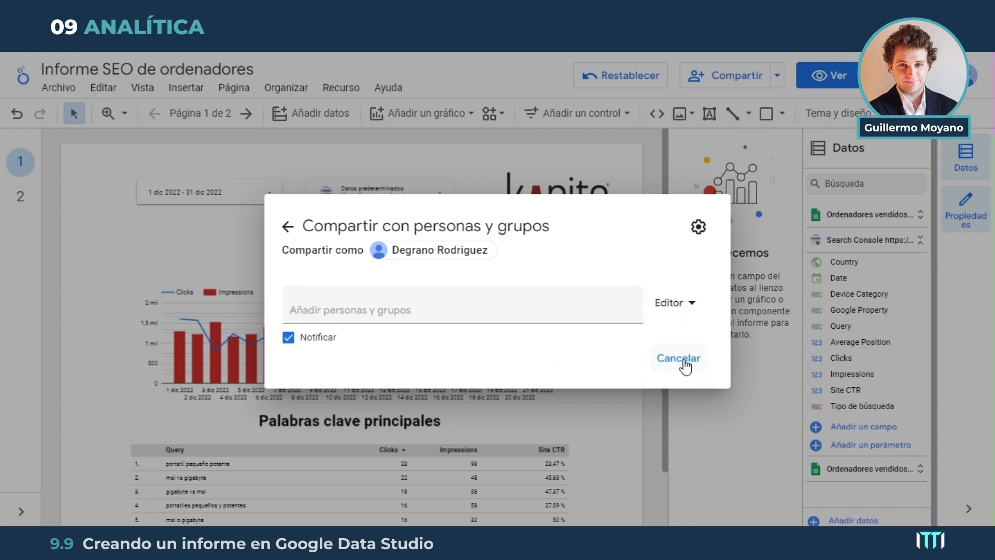
{"action": "left_click", "coordinate": [553, 315]}
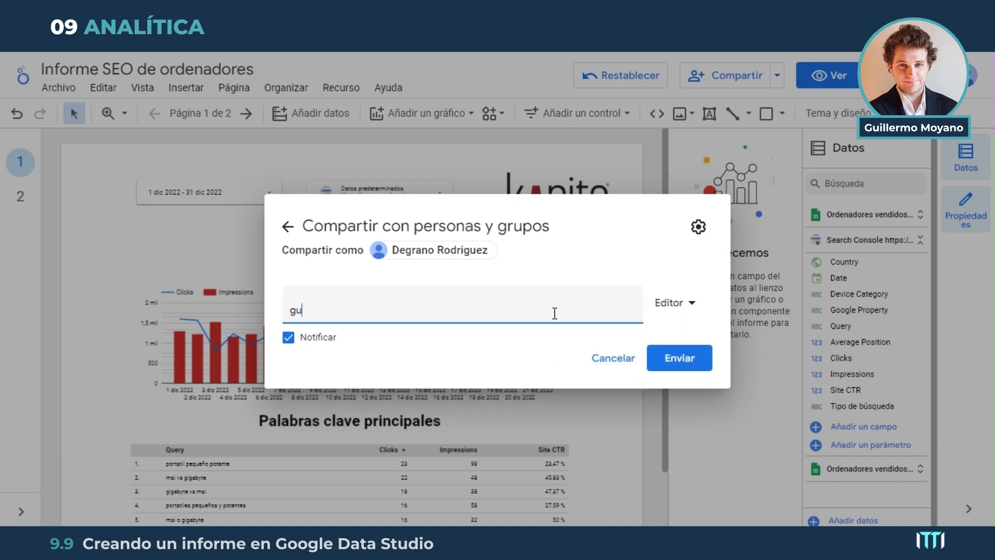
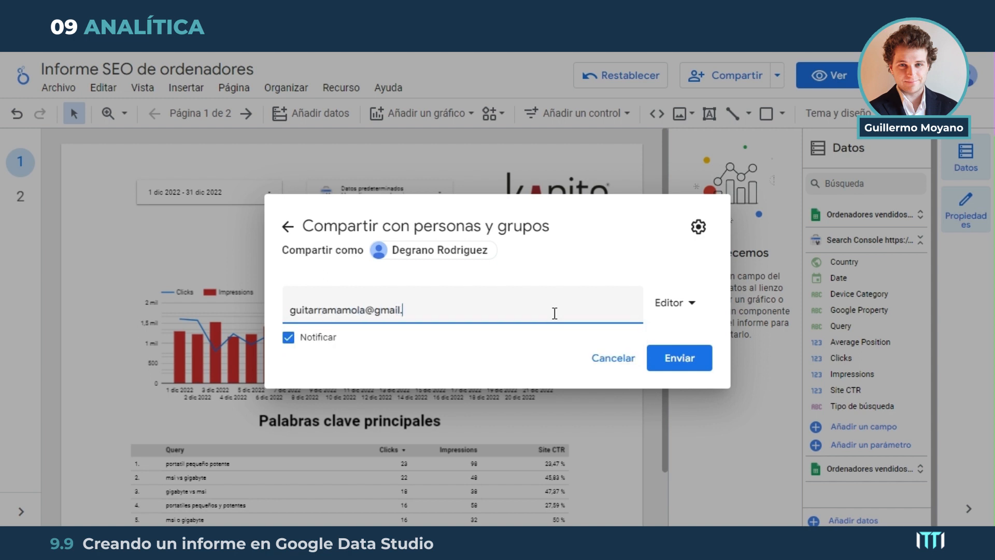
{"action": "key", "text": "Return"}
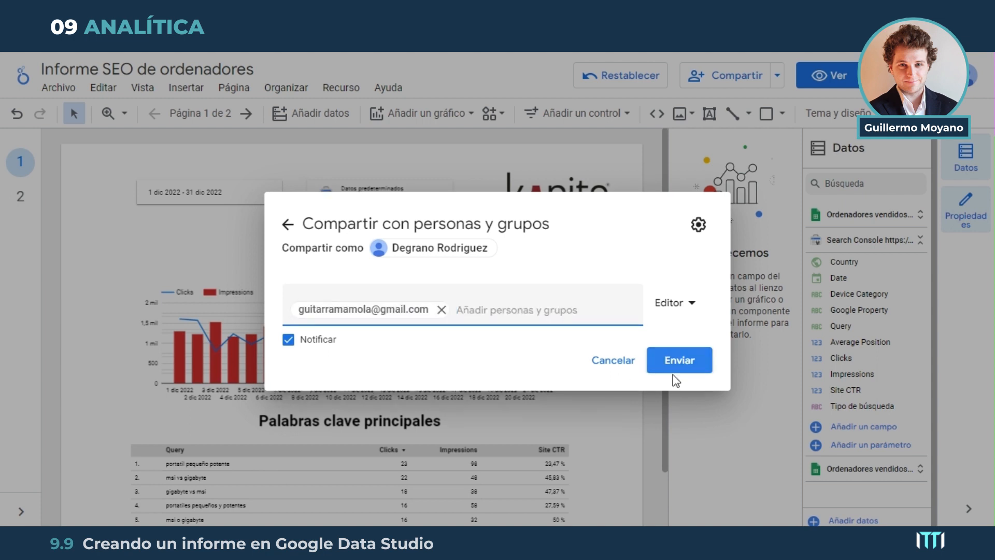
{"action": "left_click", "coordinate": [288, 224]}
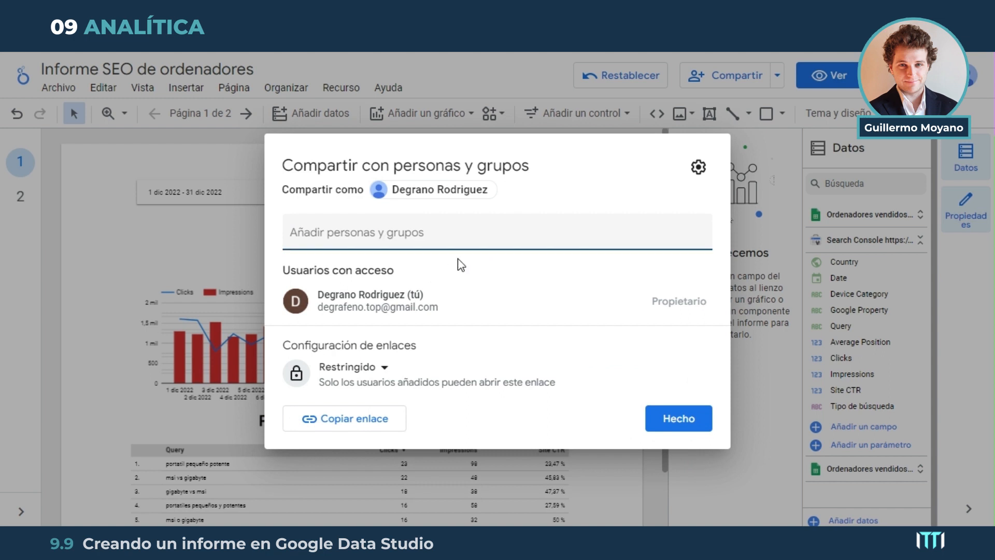
Share the report with the guest's e-mail using the Lector role and send the invitation
{"action": "left_click", "coordinate": [497, 236]}
{"action": "left_click", "coordinate": [687, 364]}
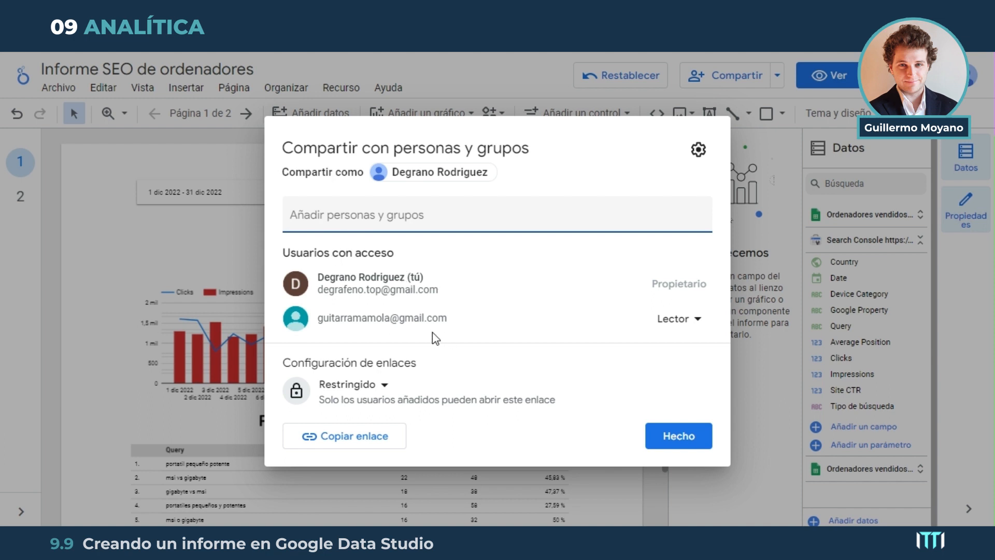
Review the users with access to the report and the available link visibility options
{"action": "left_click_drag", "start_coordinate": [318, 318], "coordinate": [382, 319]}
{"action": "left_click", "coordinate": [403, 320]}
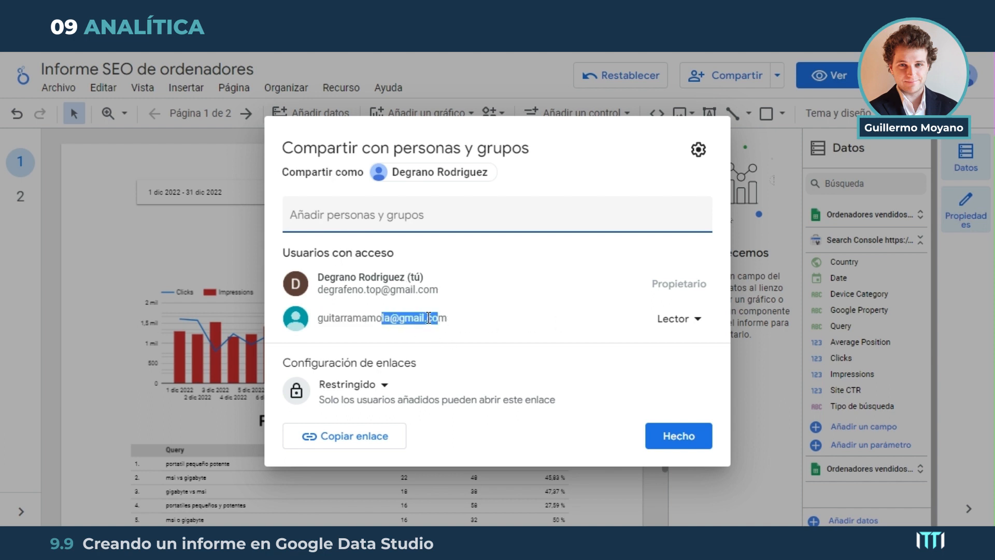
{"action": "left_click", "coordinate": [429, 319]}
{"action": "left_click_drag", "start_coordinate": [318, 272], "coordinate": [429, 289]}
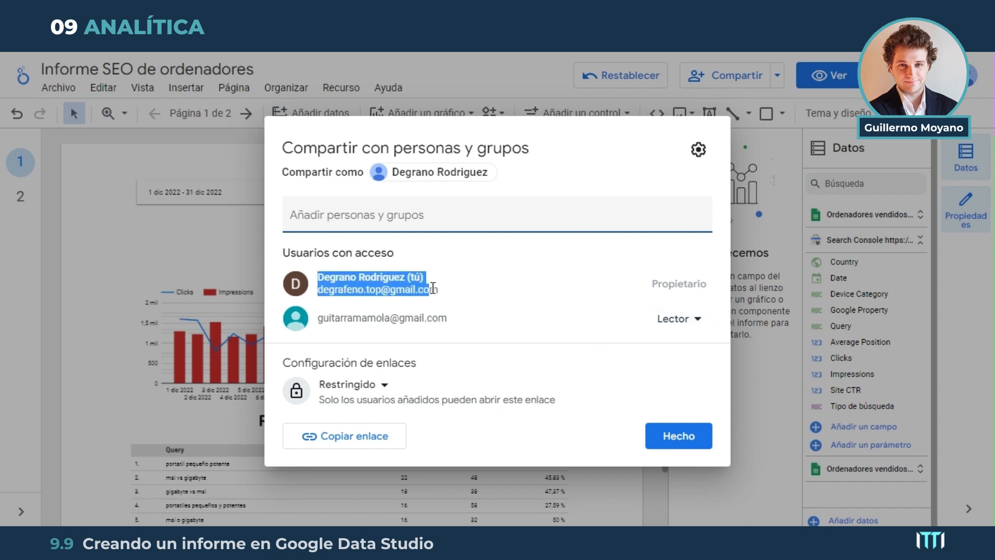
{"action": "left_click", "coordinate": [411, 289]}
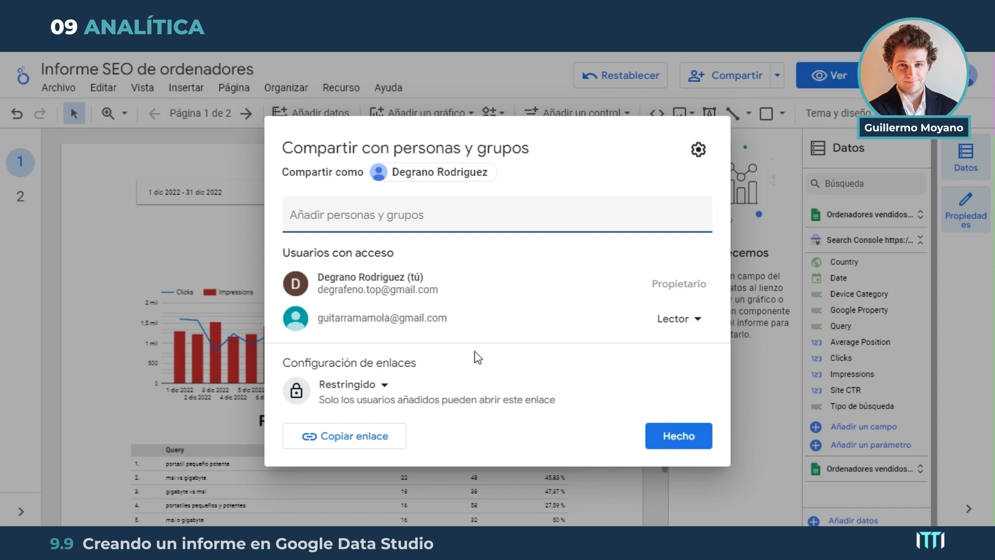
{"action": "left_click", "coordinate": [383, 386]}
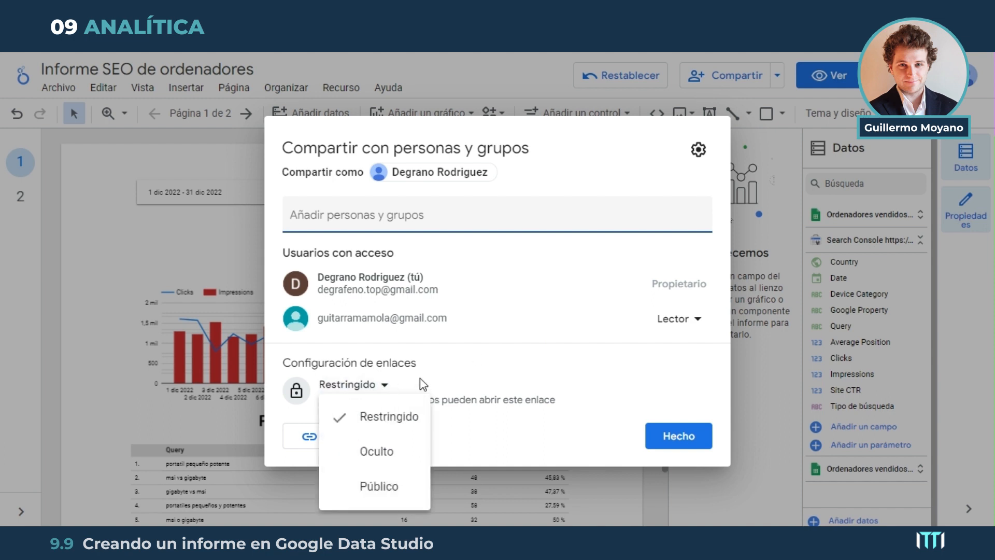
{"action": "left_click", "coordinate": [541, 290]}
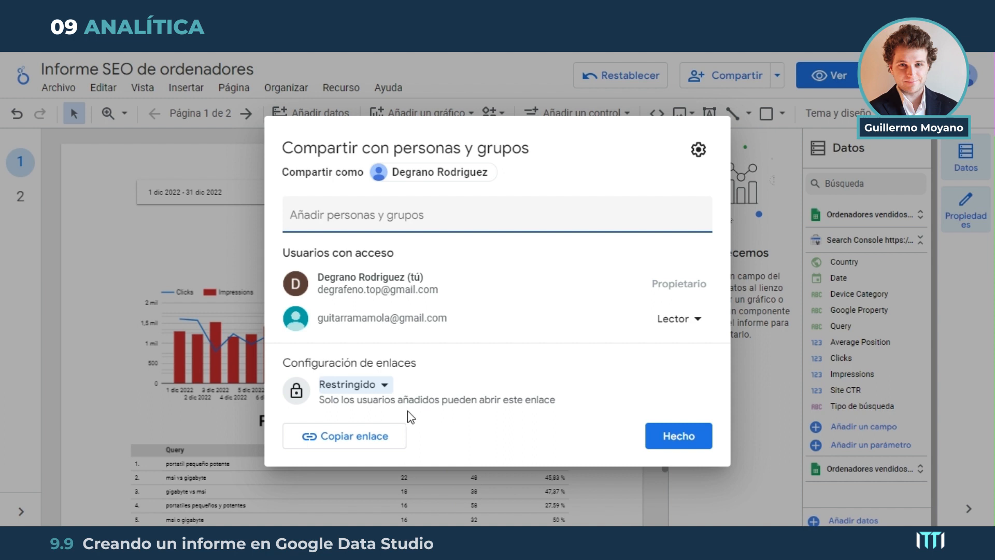
Copy the report link and set the link access to Público
{"action": "left_click", "coordinate": [375, 440]}
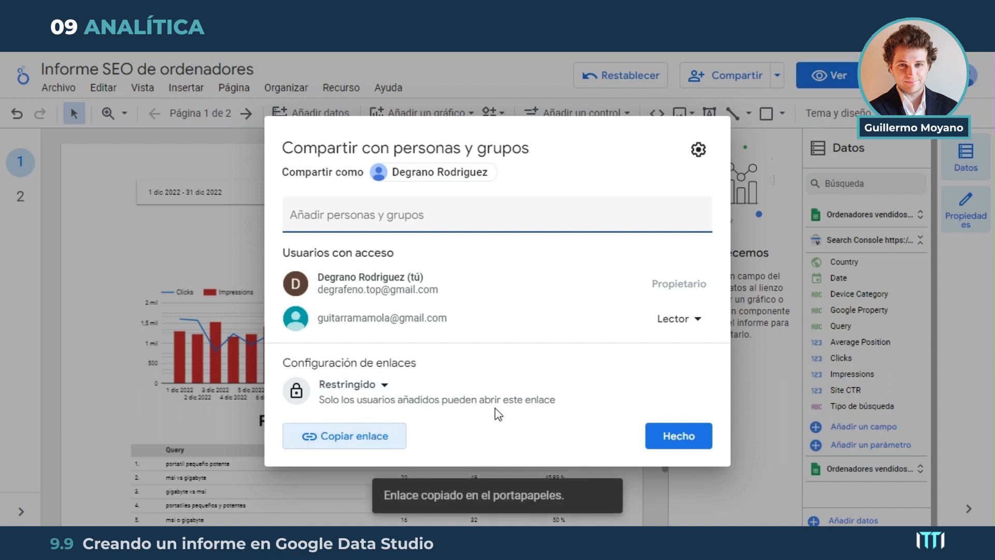
{"action": "left_click", "coordinate": [388, 384]}
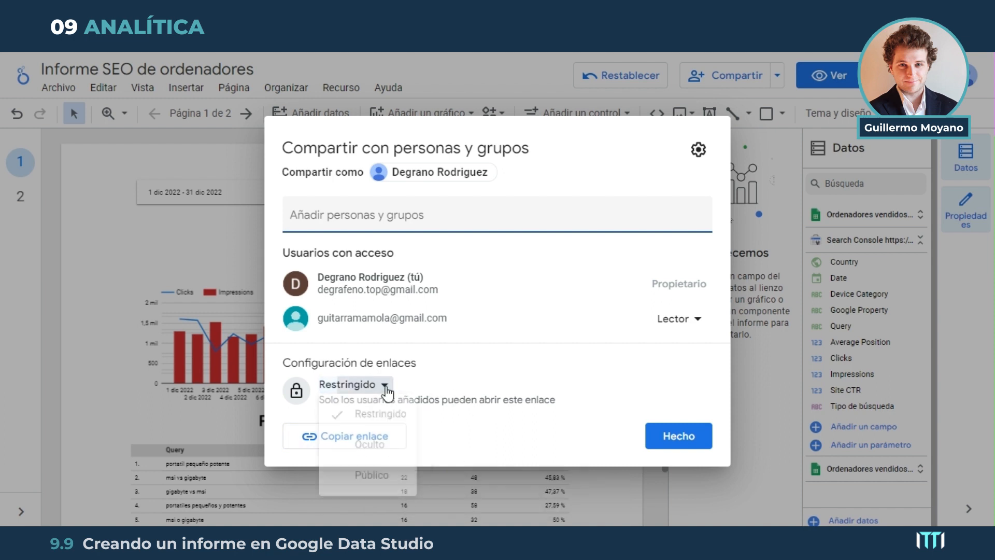
{"action": "left_click", "coordinate": [390, 495]}
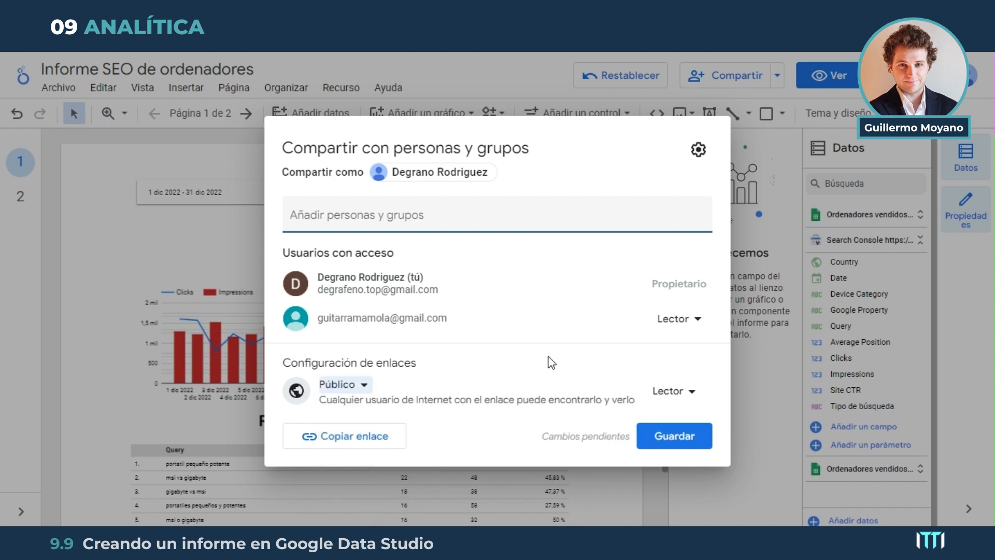